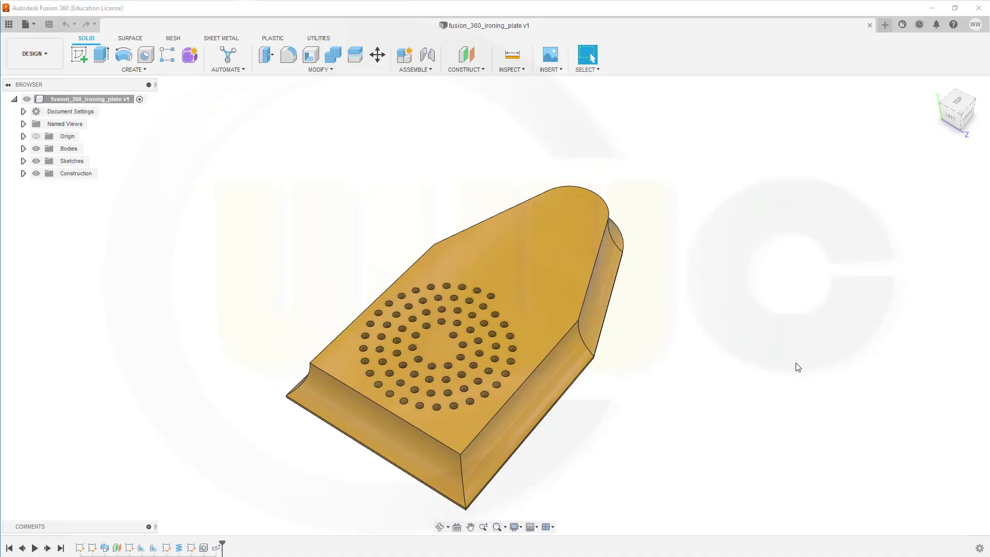
# Step: Start a new design with a sketch on the XY plane
pyautogui.keyDown('shift'); pyautogui.moveTo(633, 422); pyautogui.dragTo(692, 369, button='middle'); pyautogui.keyUp('shift')
pyautogui.hotkey('ctrl', 'n')
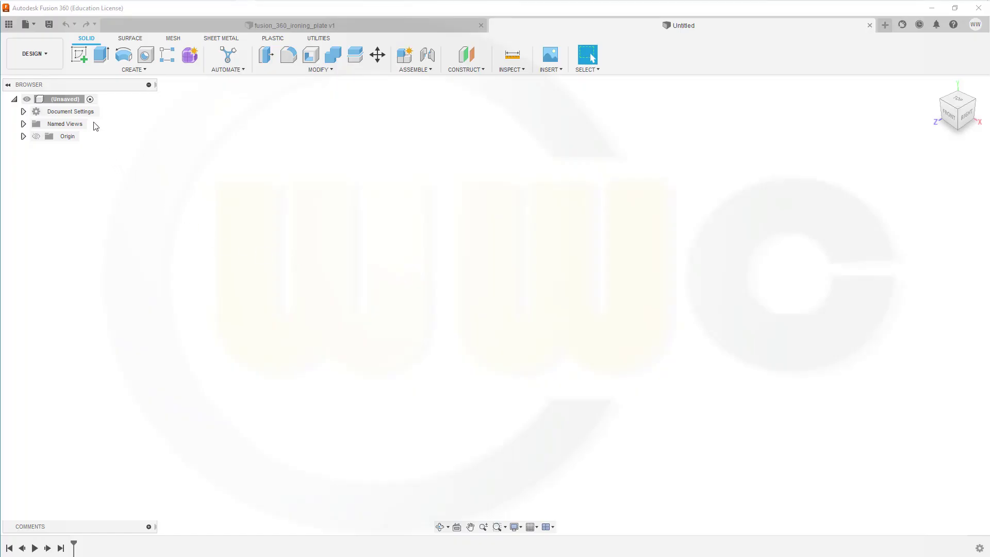
pyautogui.click(79, 52)
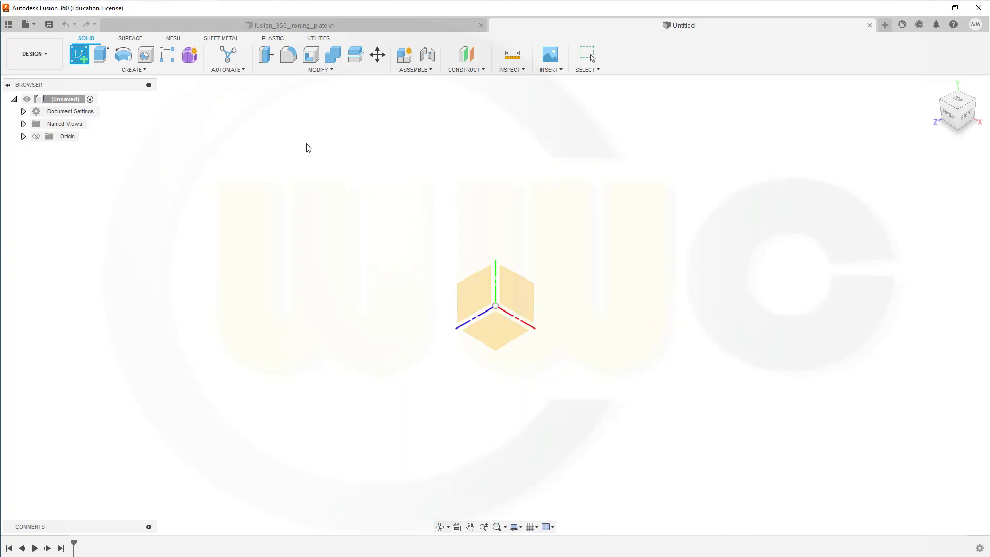
pyautogui.click(513, 288)
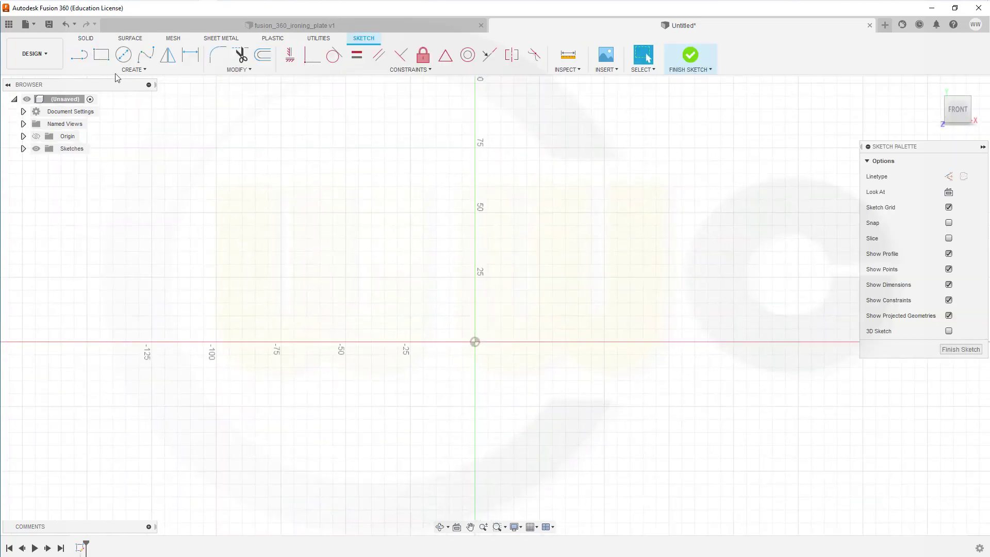
# Step: Draw the outline's short bottom line, slanted edge and long top edge
pyautogui.click(550, 288)
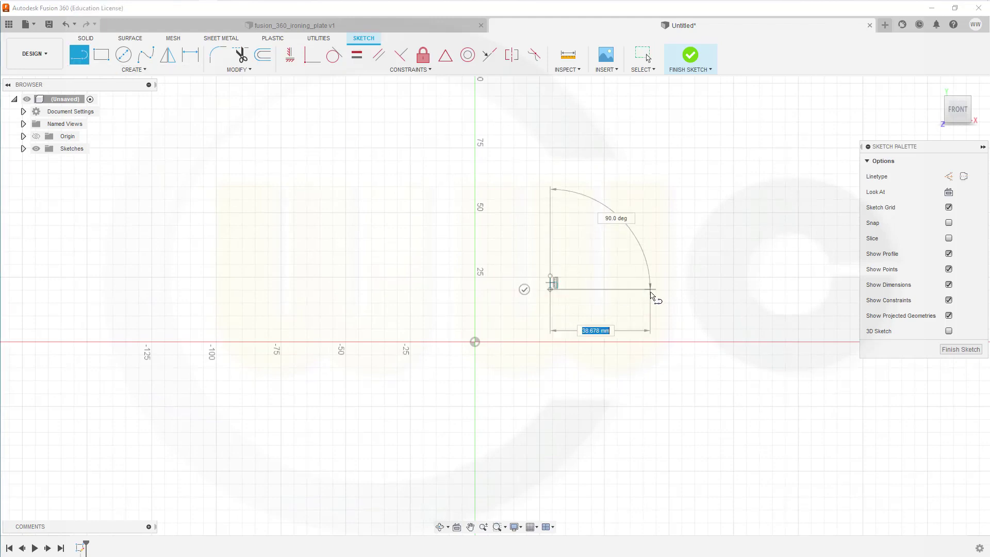
pyautogui.click(639, 290)
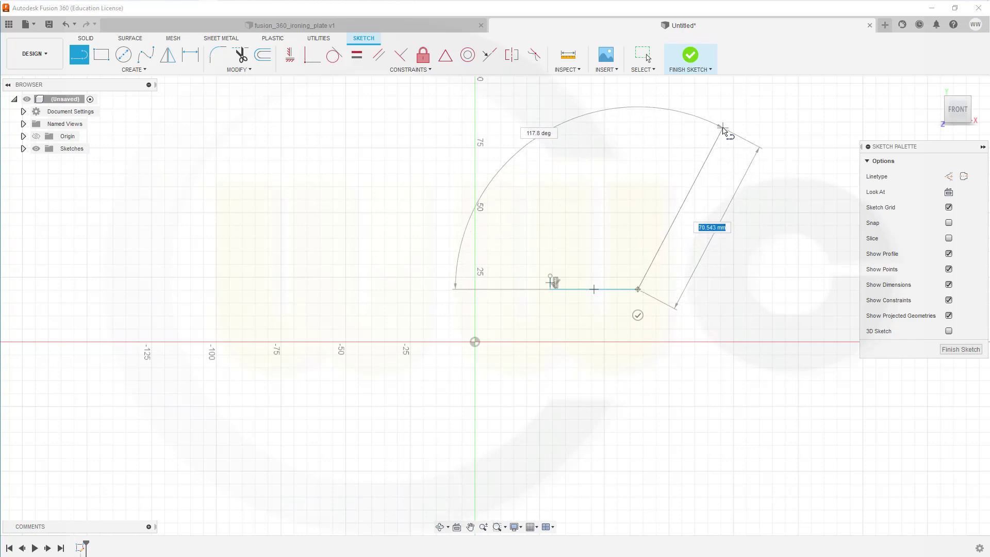
pyautogui.click(721, 122)
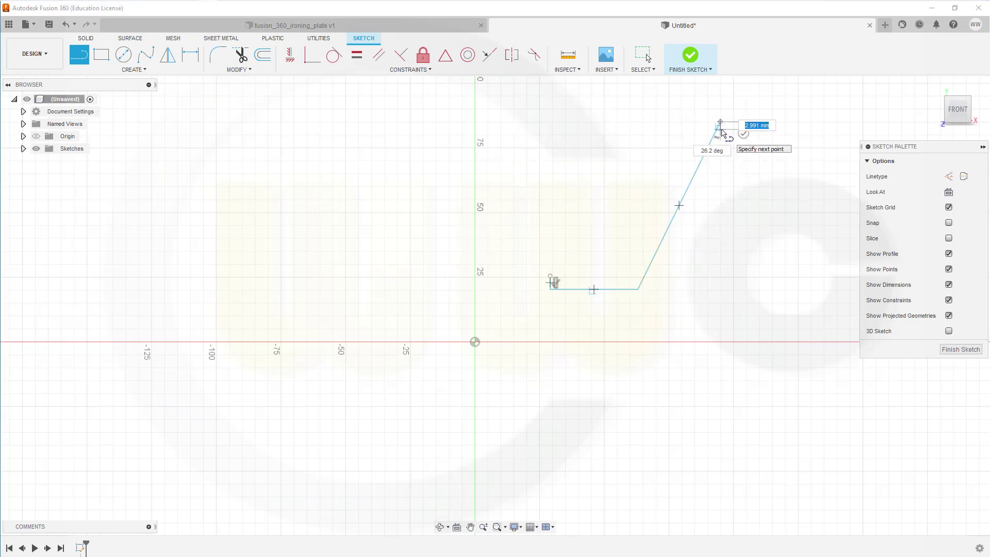
pyautogui.moveTo(716, 153); pyautogui.dragTo(691, 309, button='middle')
pyautogui.moveTo(696, 278); pyautogui.dragTo(236, 229)
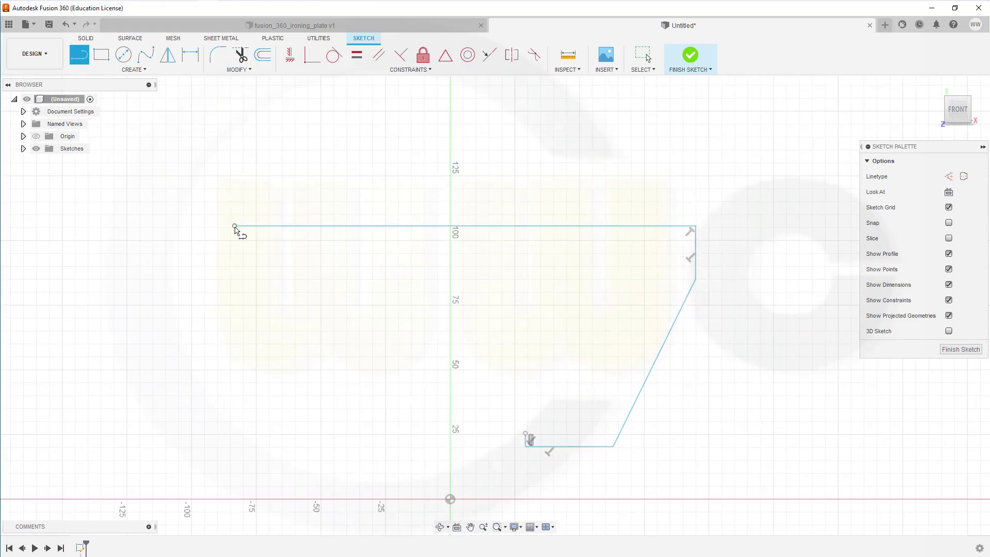
# Step: Draw a circle centred on the top line, sized to reach the bottom corner
pyautogui.press('Escape')
pyautogui.click(124, 55)
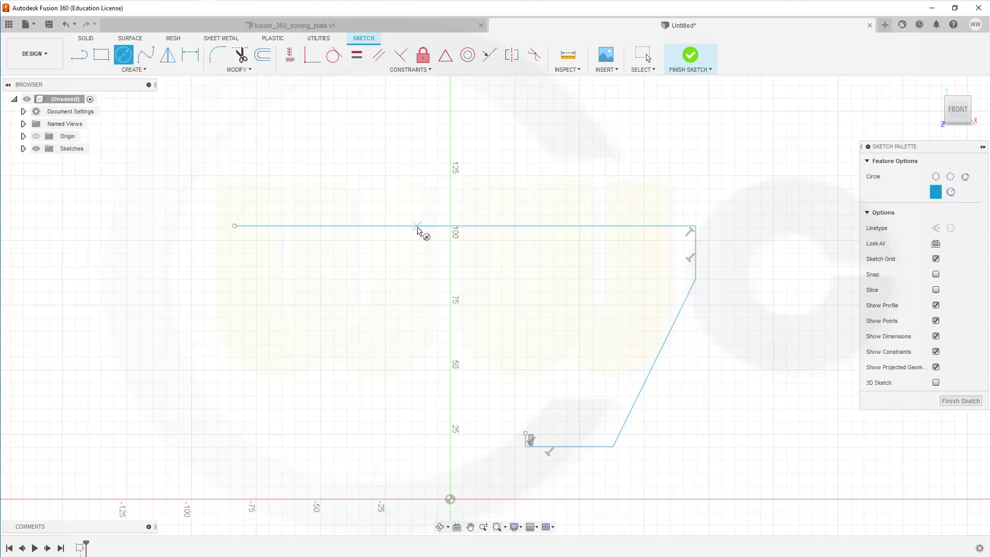
pyautogui.click(446, 227)
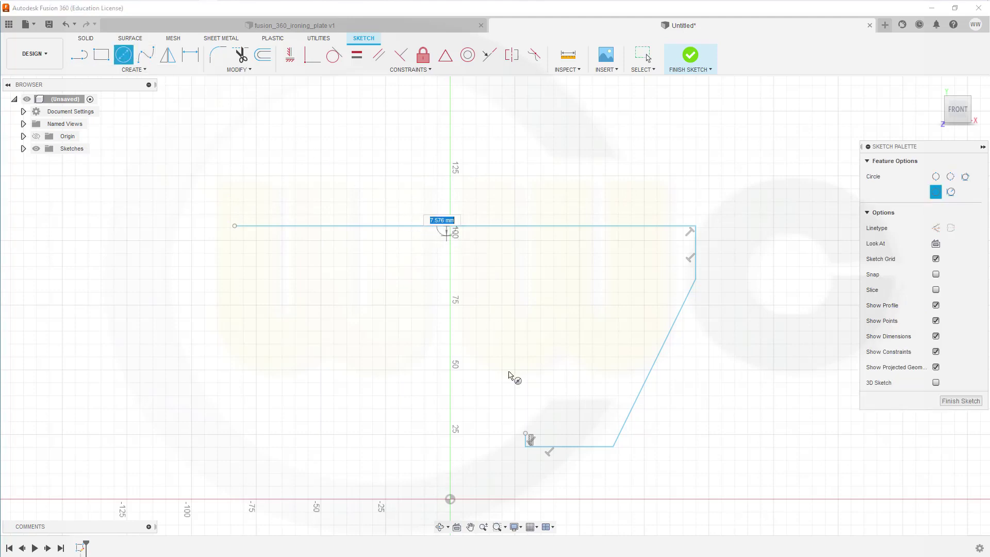
pyautogui.click(527, 438)
pyautogui.press('Escape')
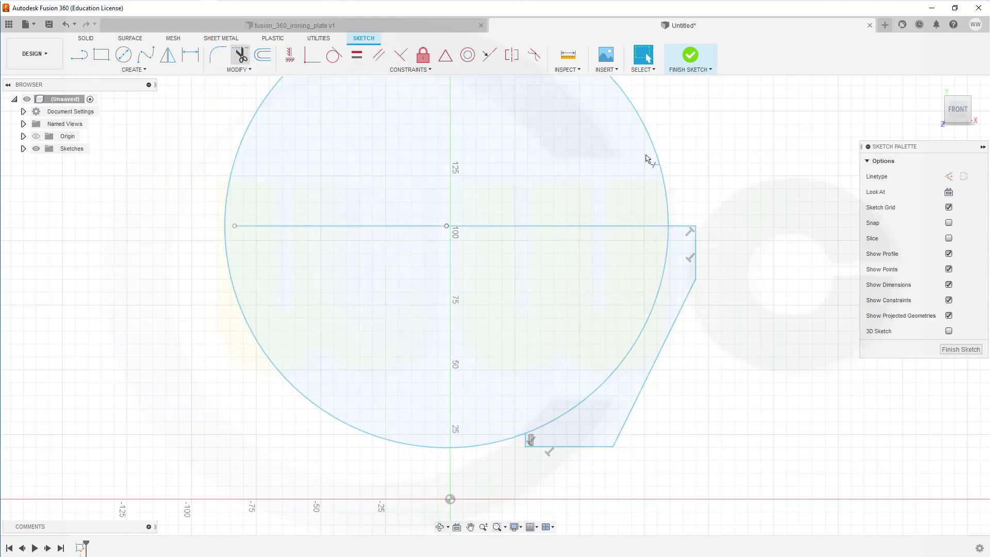
# Step: Trim the top line inside the circle and the circle's large outer arc
pyautogui.click(591, 226)
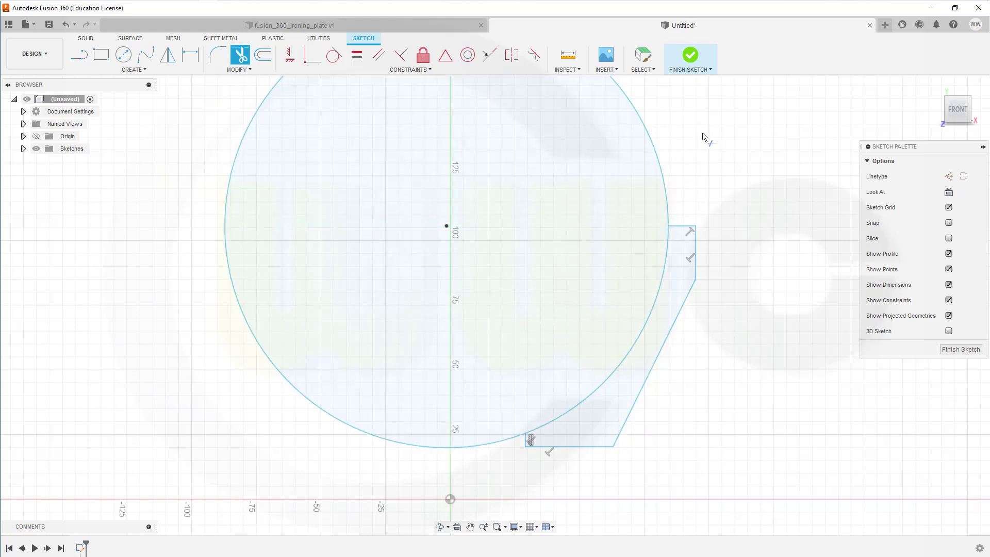
pyautogui.click(654, 155)
pyautogui.press('Escape')
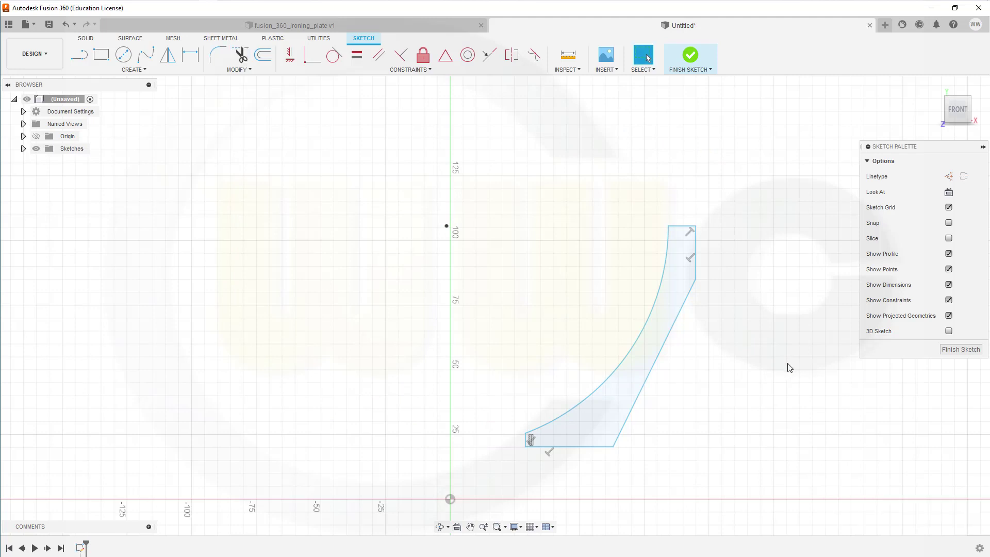
# Step: Dimension the profile's bottom width to 11 mm
pyautogui.scroll(1, 788, 357)
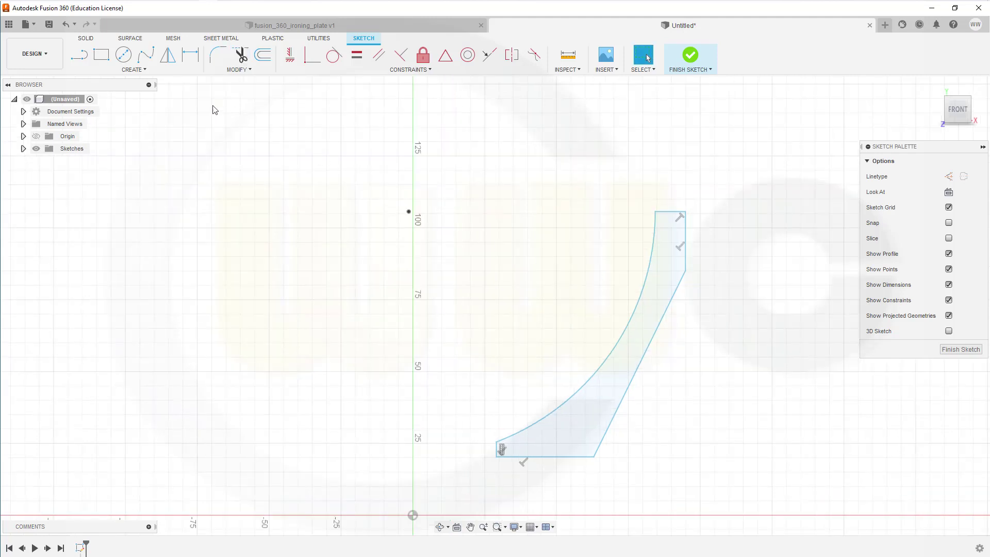
pyautogui.click(190, 55)
pyautogui.scroll(1, 587, 504)
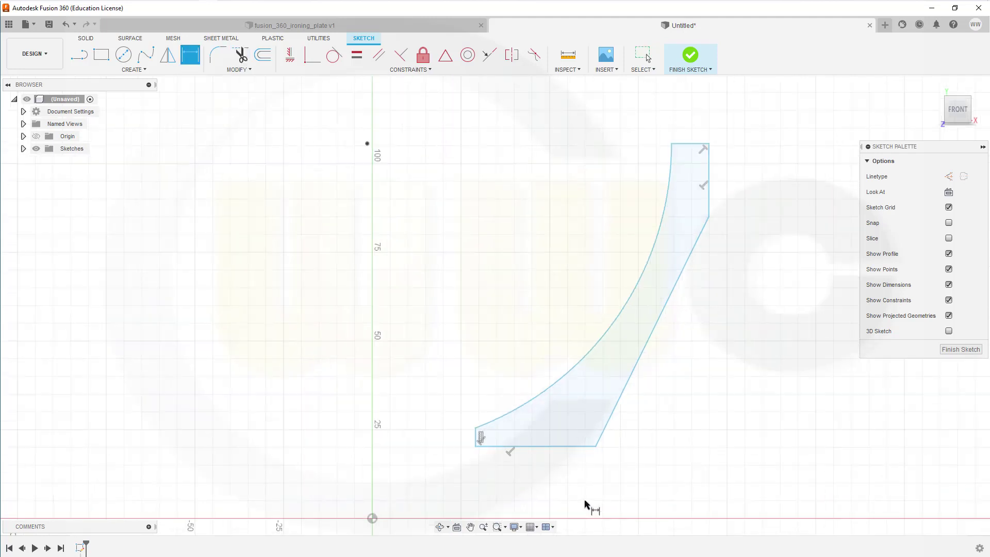
pyautogui.click(475, 442)
pyautogui.click(595, 448)
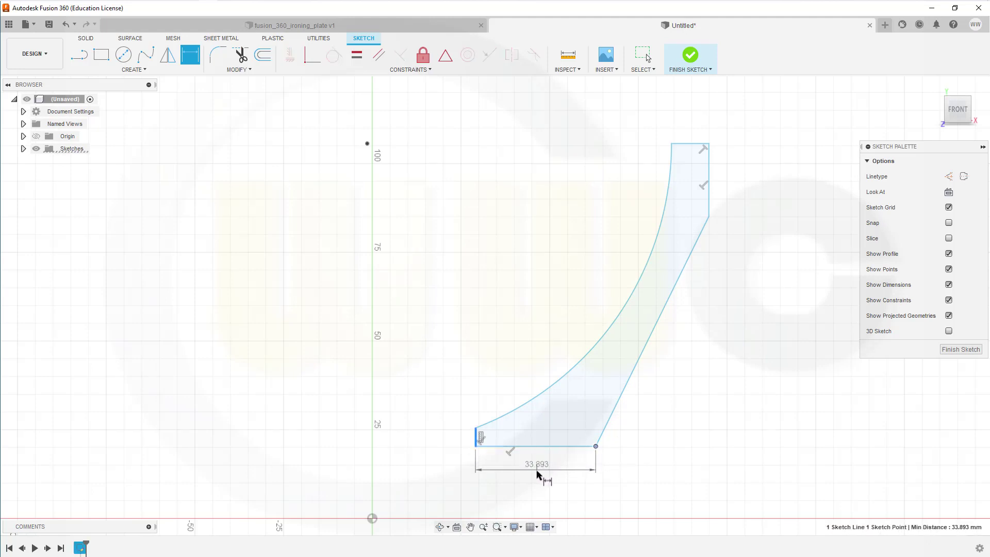
pyautogui.click(538, 473)
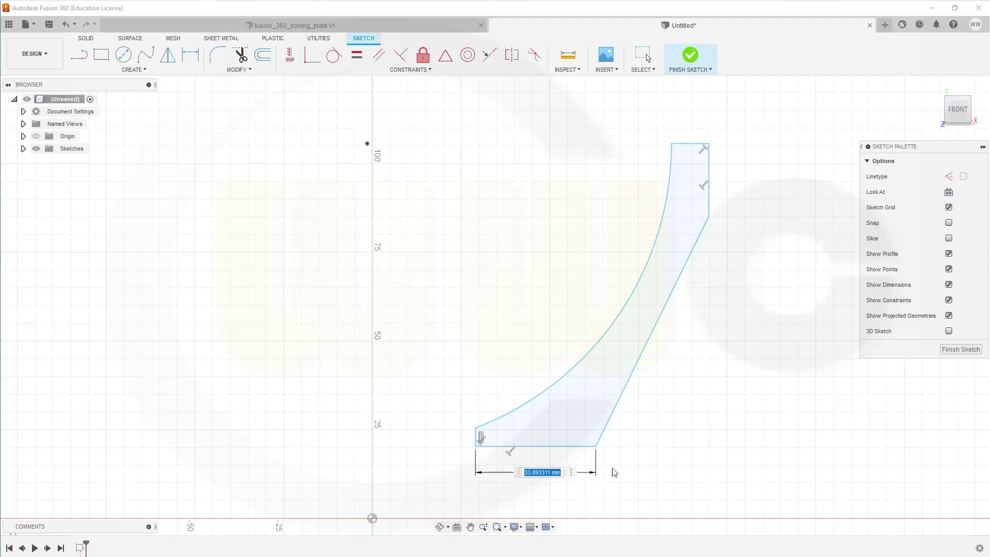
pyautogui.write('11')
pyautogui.press('Return')
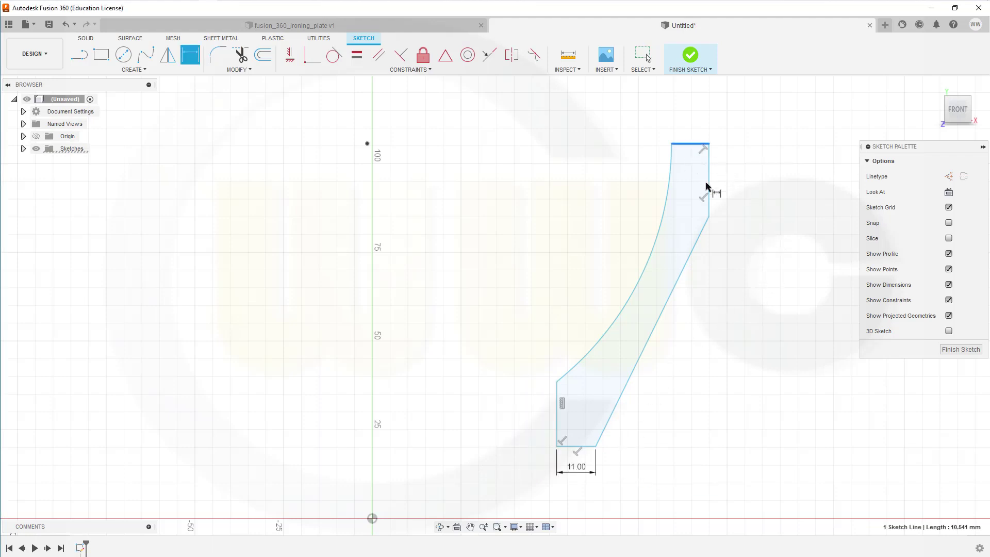
# Step: Dimension the right vertical edge to 11 mm and the left edge to 2.5 mm
pyautogui.click(710, 217)
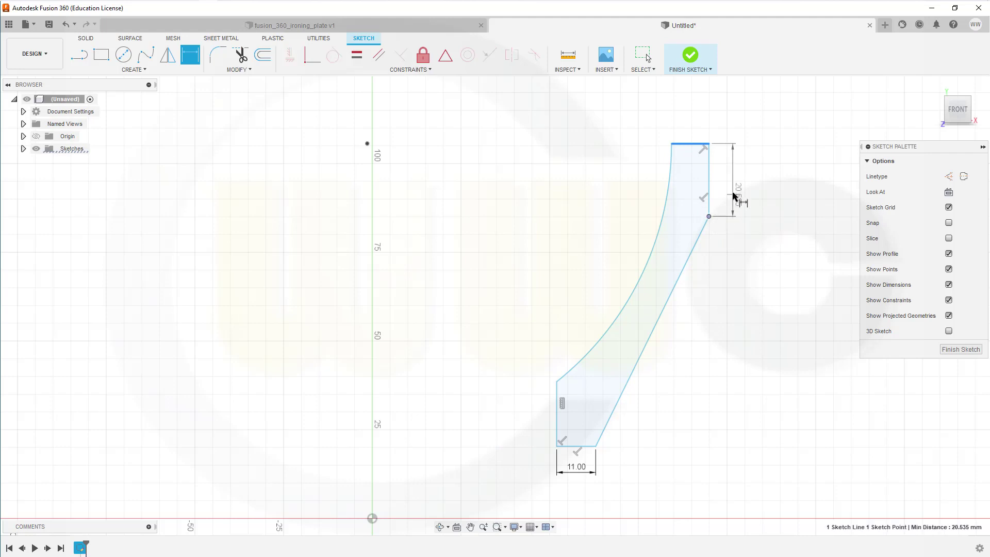
pyautogui.click(738, 191)
pyautogui.write('11')
pyautogui.press('Return')
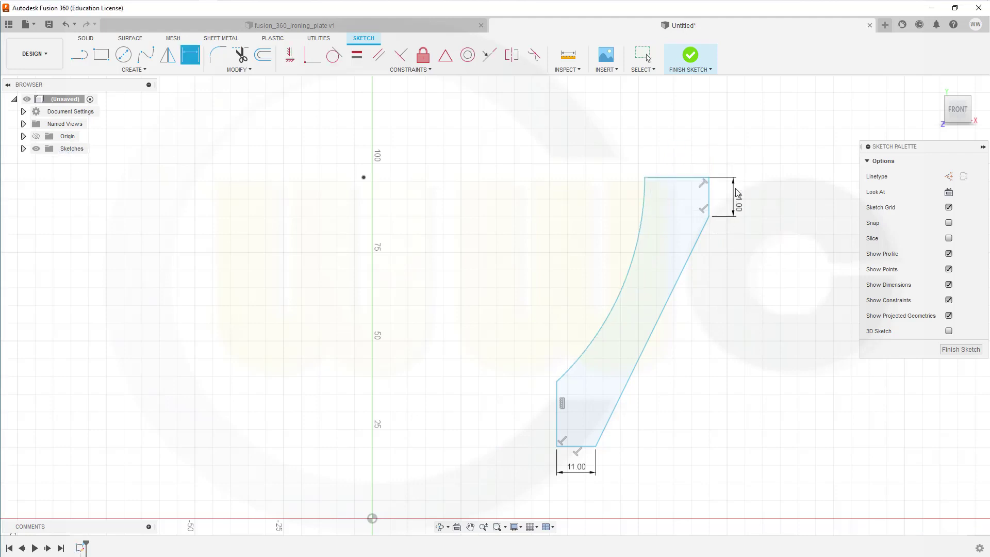
pyautogui.click(557, 383)
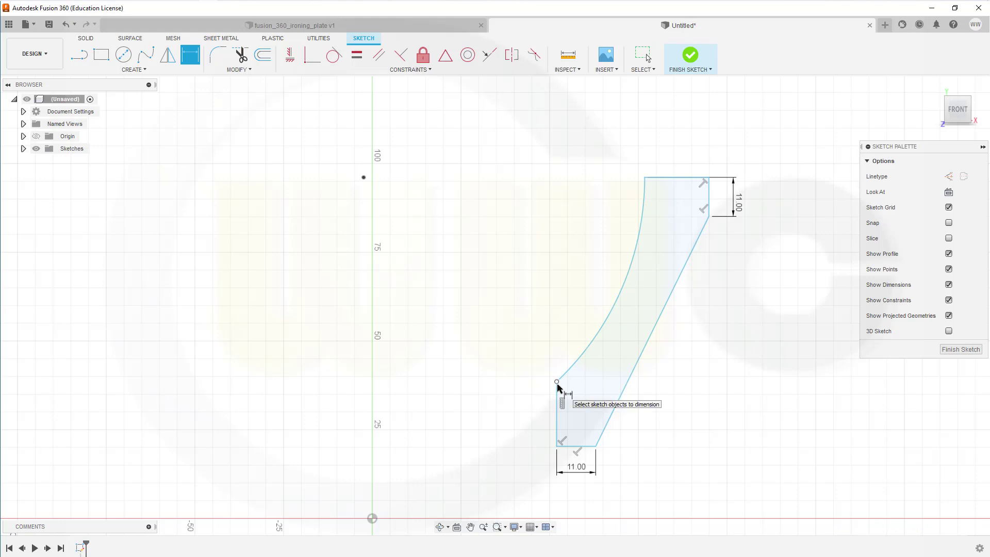
pyautogui.click(580, 447)
pyautogui.click(524, 424)
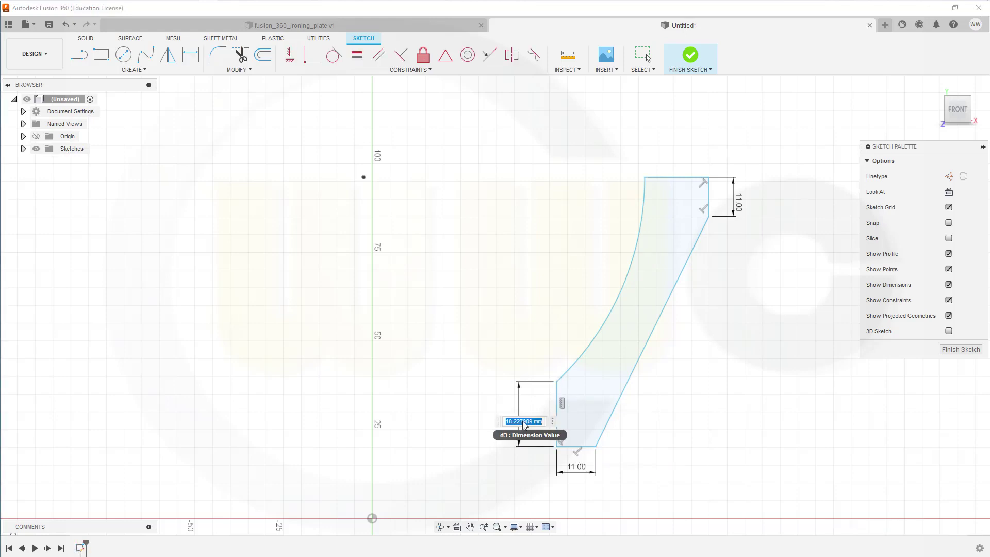
pyautogui.write('2.5')
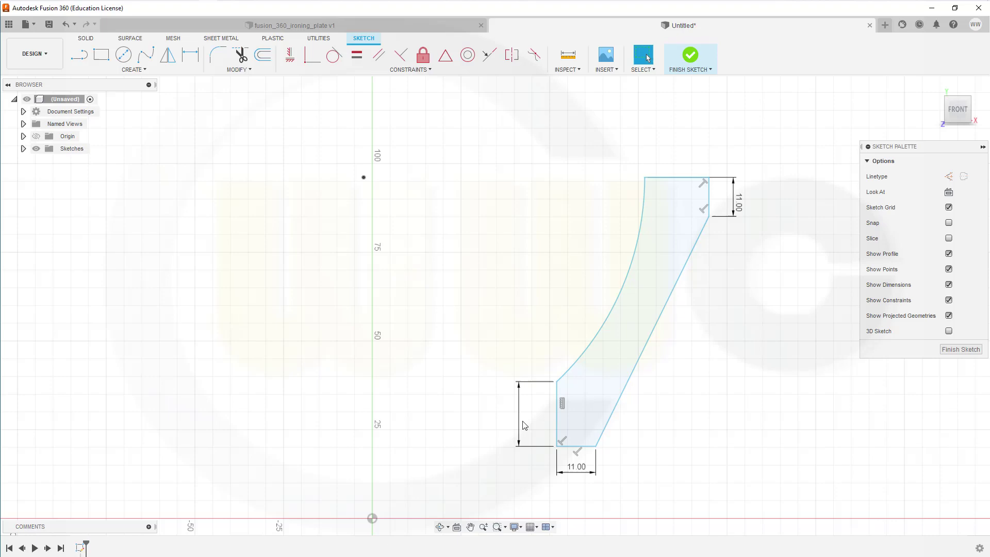
pyautogui.press('Return')
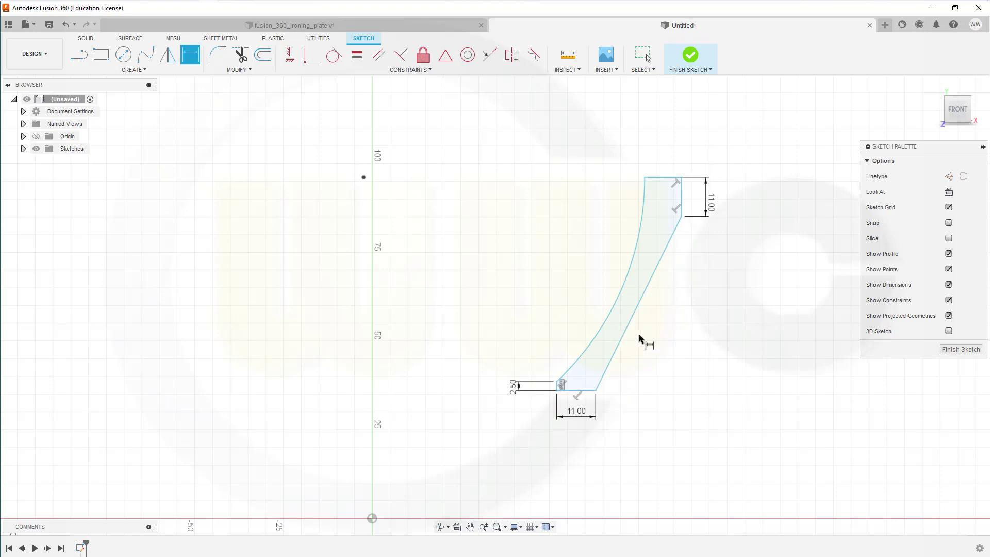
# Step: Add a 22 mm overall width dimension across the profile
pyautogui.scroll(6, 550, 386)
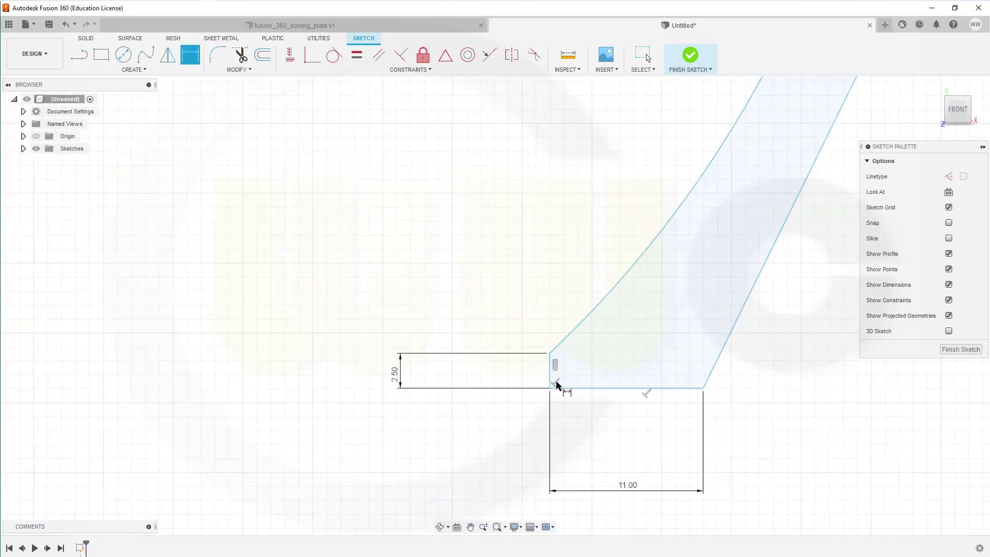
pyautogui.click(551, 380)
pyautogui.scroll(-2, 762, 320)
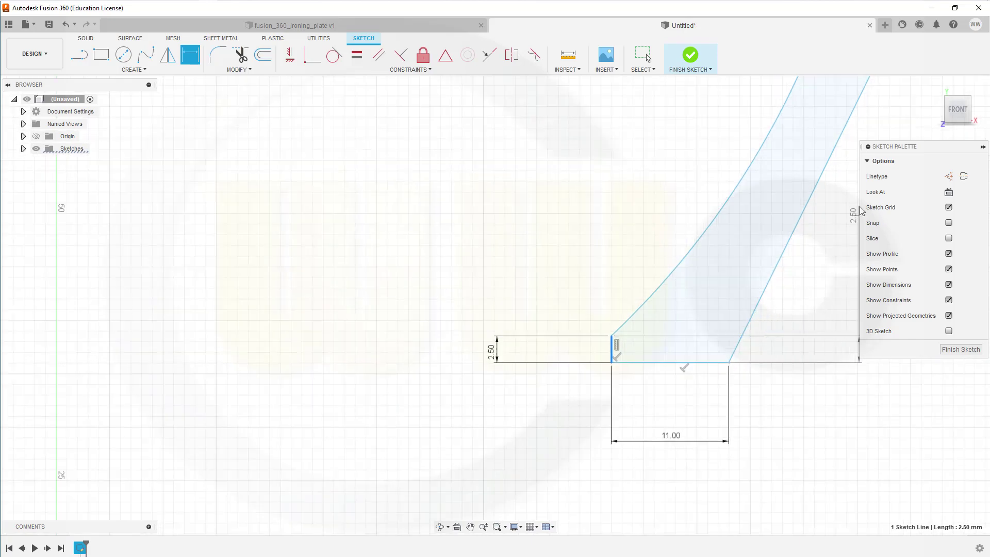
pyautogui.moveTo(831, 217); pyautogui.dragTo(651, 440, button='middle')
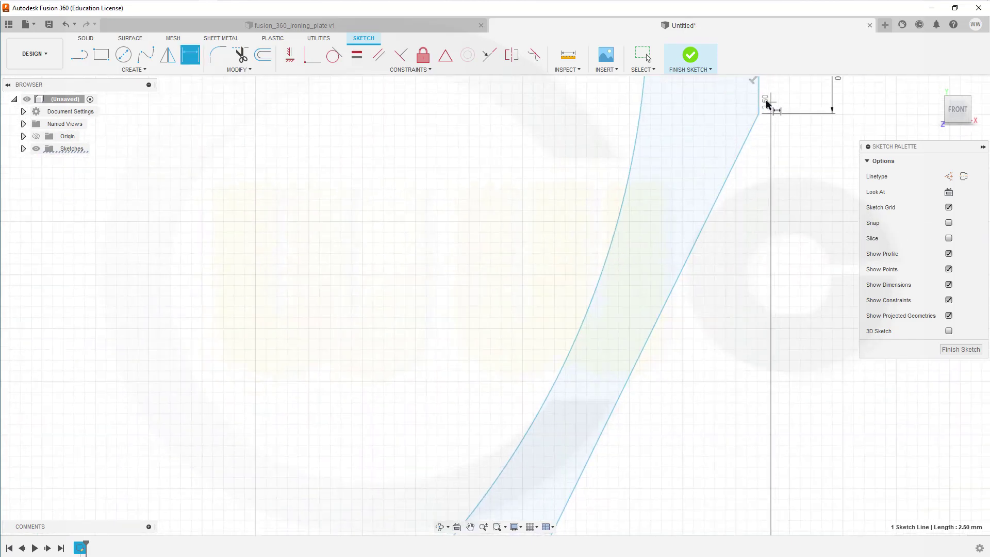
pyautogui.click(758, 114)
pyautogui.scroll(-1, 710, 453)
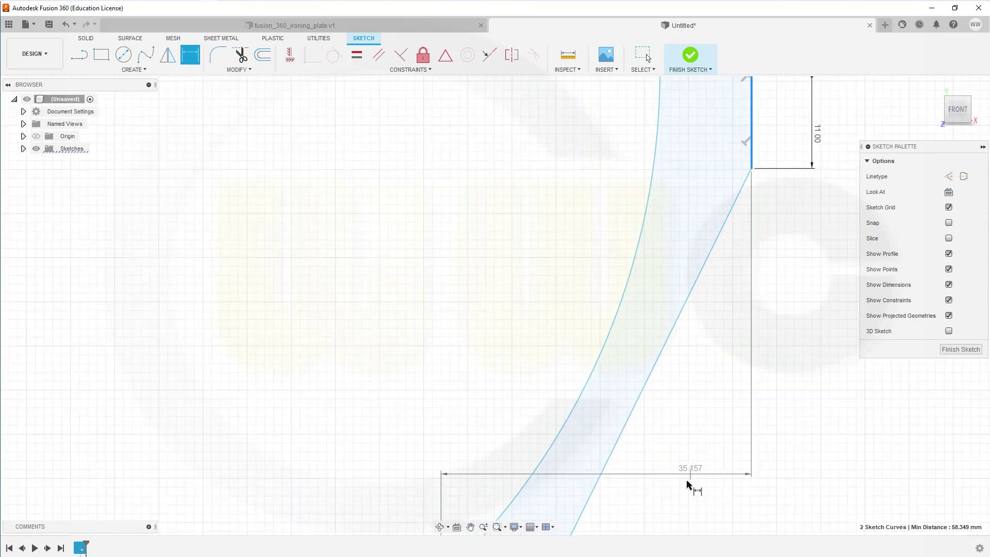
pyautogui.moveTo(682, 486)
pyautogui.mouseDown(button='middle')
pyautogui.moveTo(699, 326)
pyautogui.moveTo(689, 280)
pyautogui.mouseUp(button='middle')
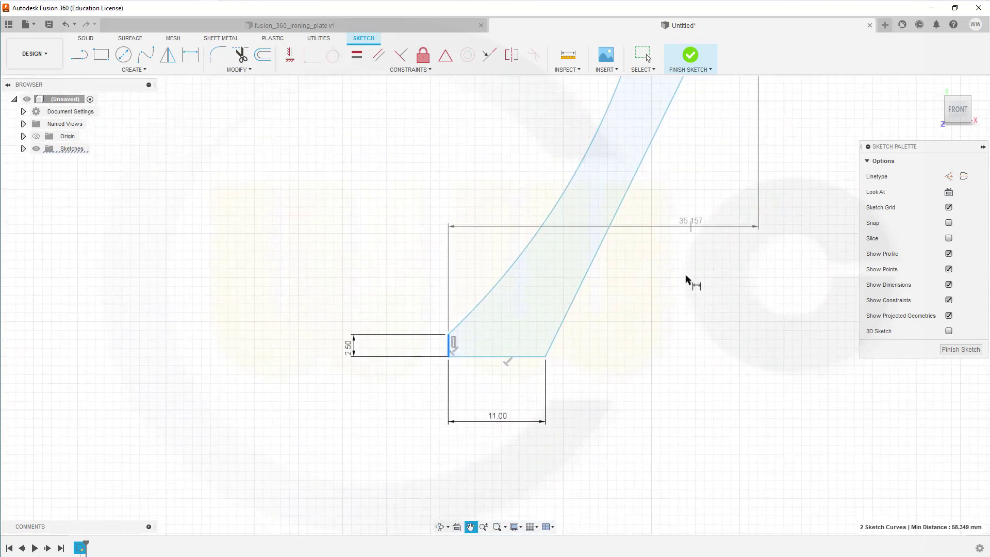
pyautogui.click(608, 462)
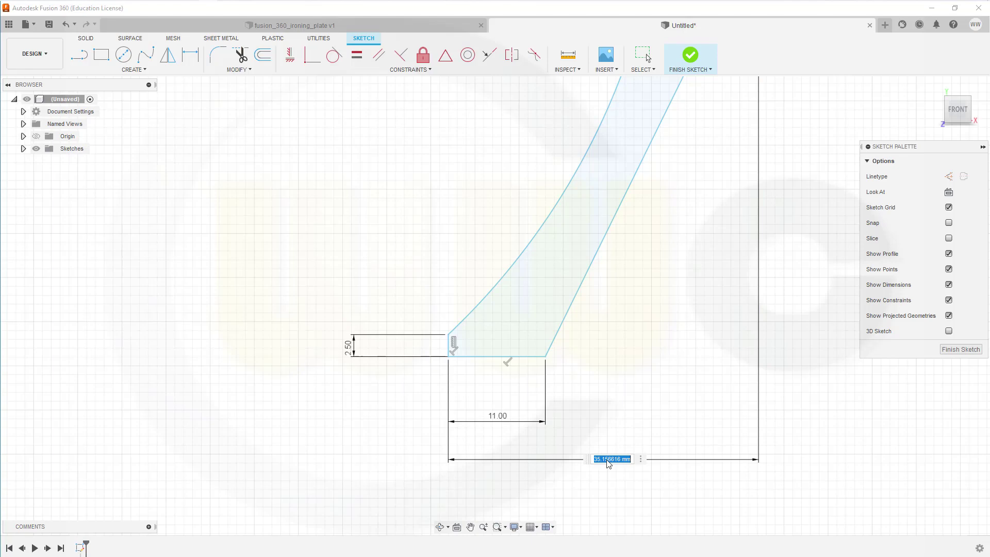
pyautogui.press('Return')
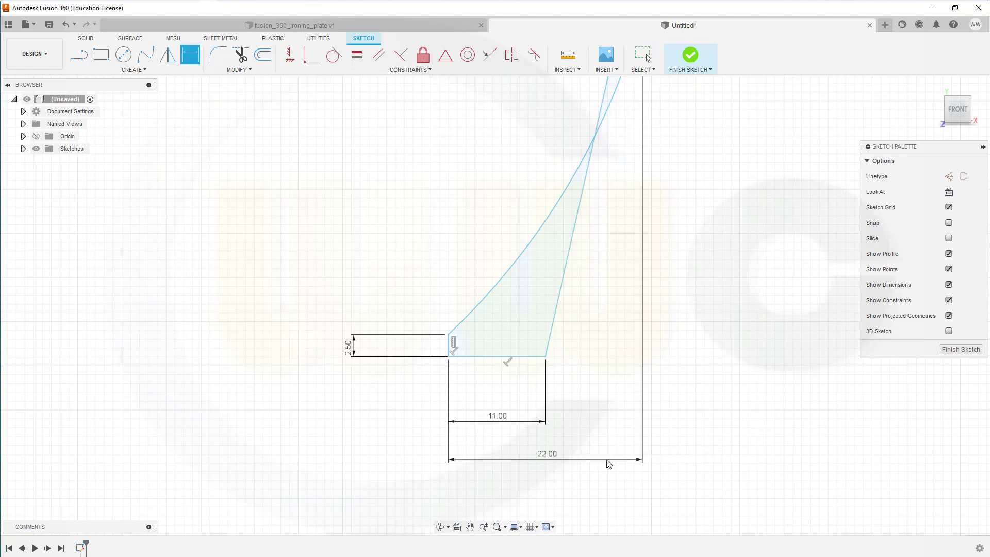
pyautogui.scroll(-1, 648, 299)
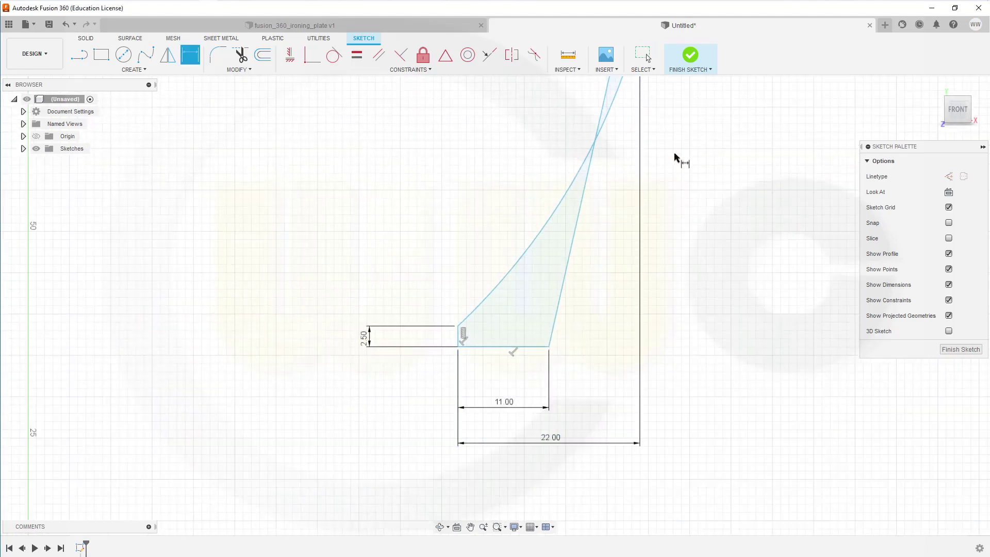
pyautogui.press('Escape')
# Step: Dimension the profile's overall height to 40 mm
pyautogui.moveTo(661, 185)
pyautogui.mouseDown(button='middle')
pyautogui.moveTo(670, 301)
pyautogui.moveTo(638, 394)
pyautogui.moveTo(634, 446)
pyautogui.mouseUp(button='middle')
pyautogui.press('d')
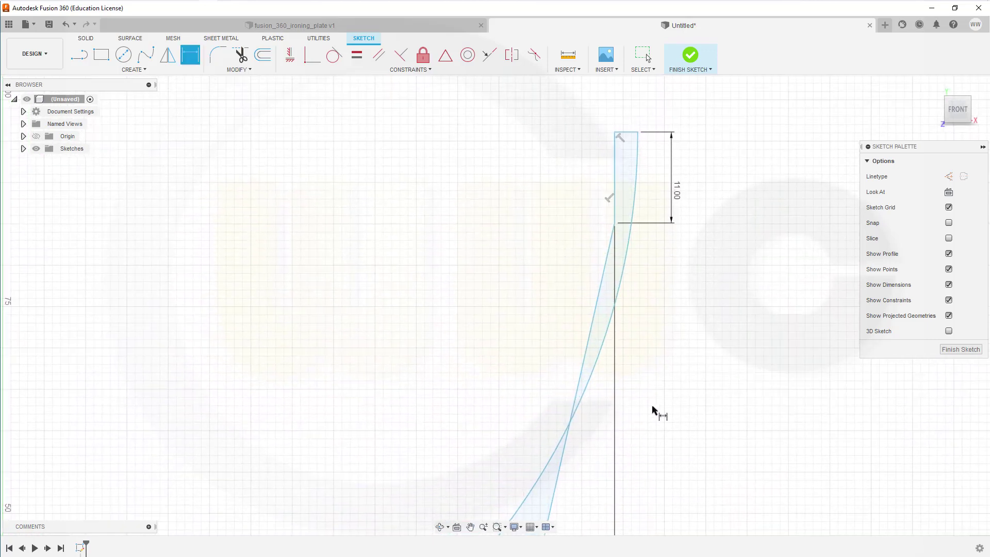
pyautogui.click(630, 133)
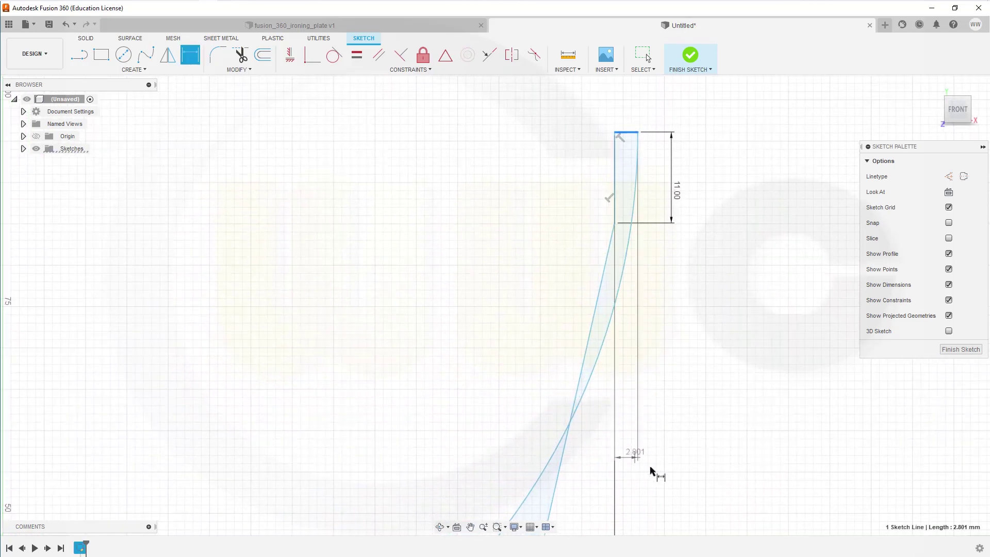
pyautogui.moveTo(692, 476)
pyautogui.mouseDown(button='middle')
pyautogui.moveTo(691, 323)
pyautogui.moveTo(610, 339)
pyautogui.mouseUp(button='middle')
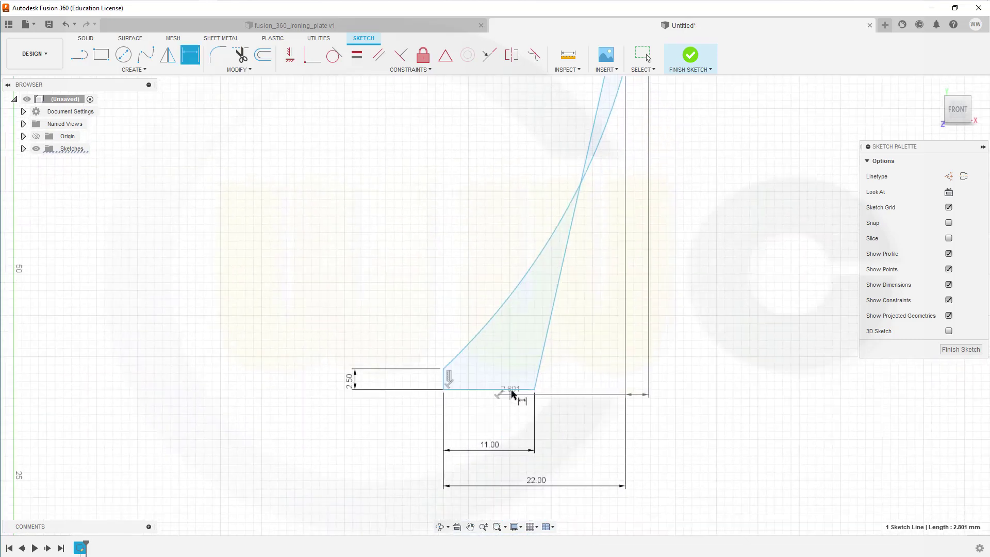
pyautogui.click(512, 392)
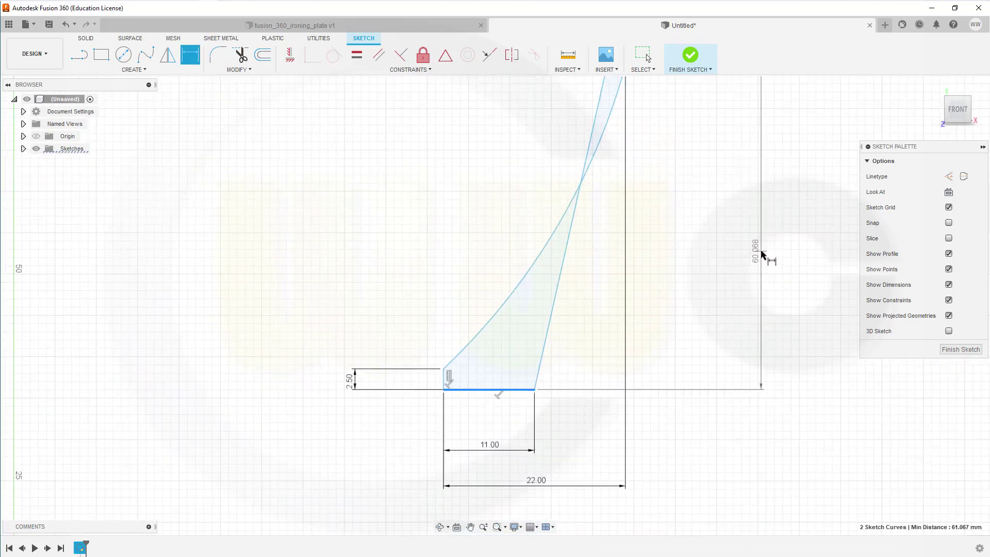
pyautogui.click(761, 253)
pyautogui.write('4')
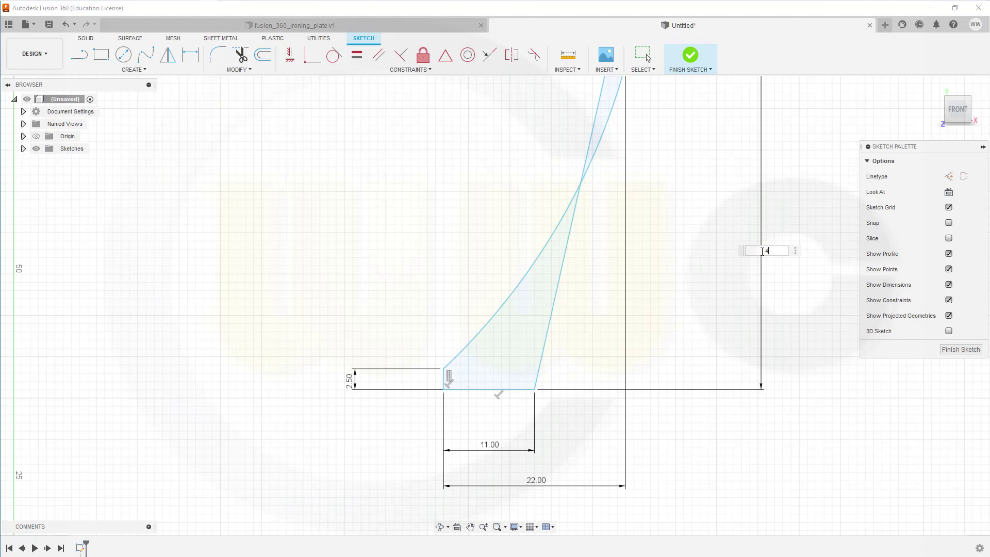
pyautogui.write('0')
pyautogui.press('Return')
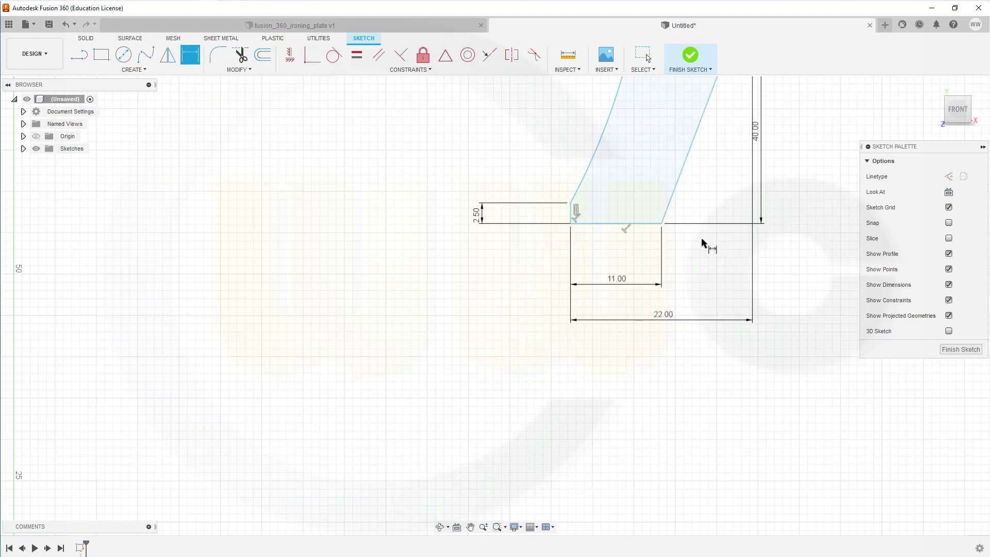
# Step: Set the left arc's radius to 51 mm
pyautogui.moveTo(703, 242)
pyautogui.mouseDown(button='middle')
pyautogui.moveTo(563, 542)
pyautogui.moveTo(592, 421)
pyautogui.mouseUp(button='middle')
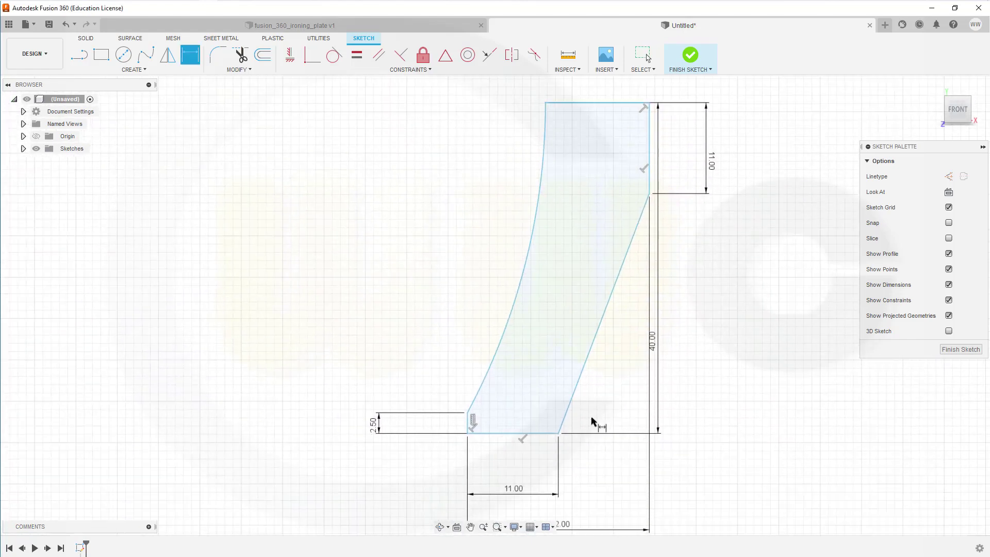
pyautogui.click(524, 273)
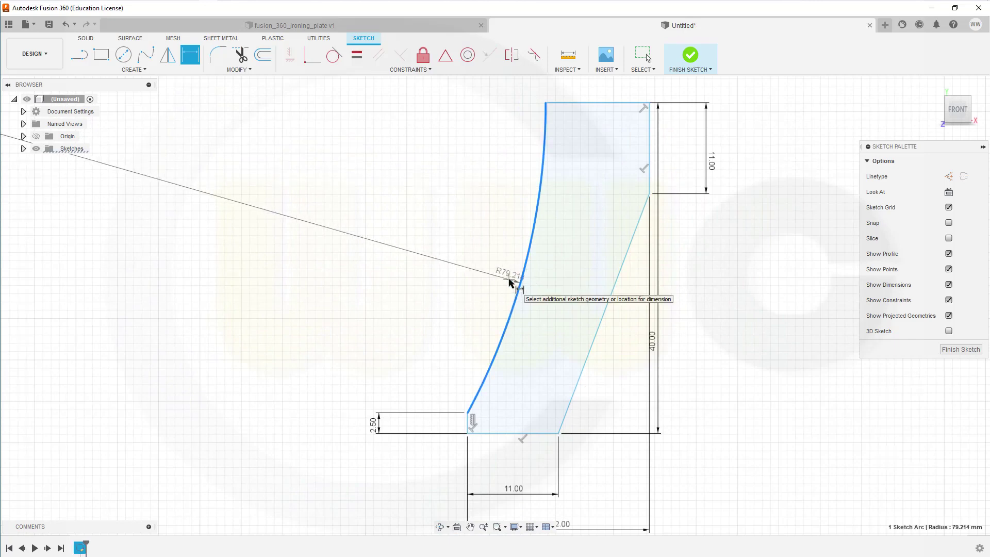
pyautogui.click(509, 281)
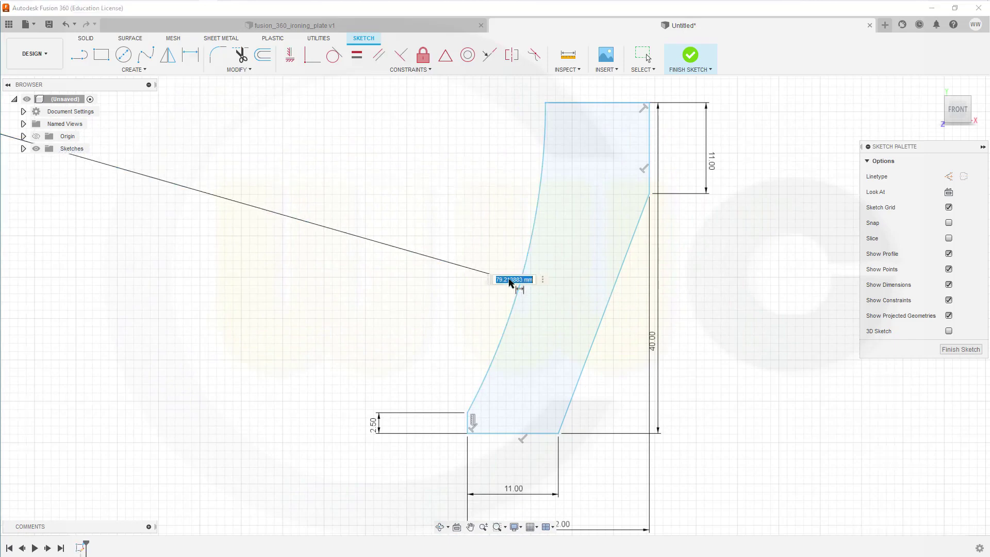
pyautogui.write('51')
pyautogui.press('Return')
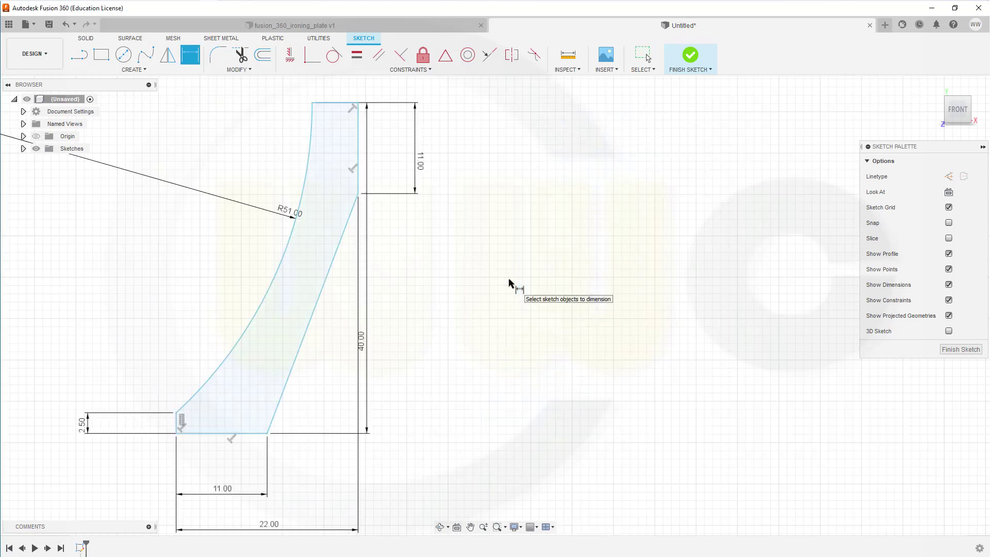
pyautogui.press('Escape')
# Step: Make the profile's bottom-left corner coincident with the origin and finish the sketch
pyautogui.scroll(-3, 379, 423)
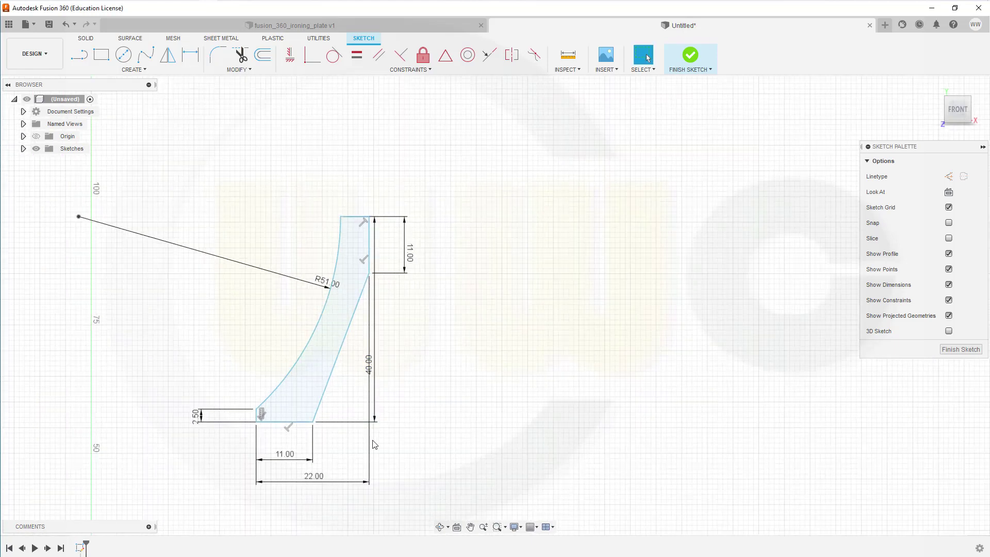
pyautogui.scroll(-2, 149, 413)
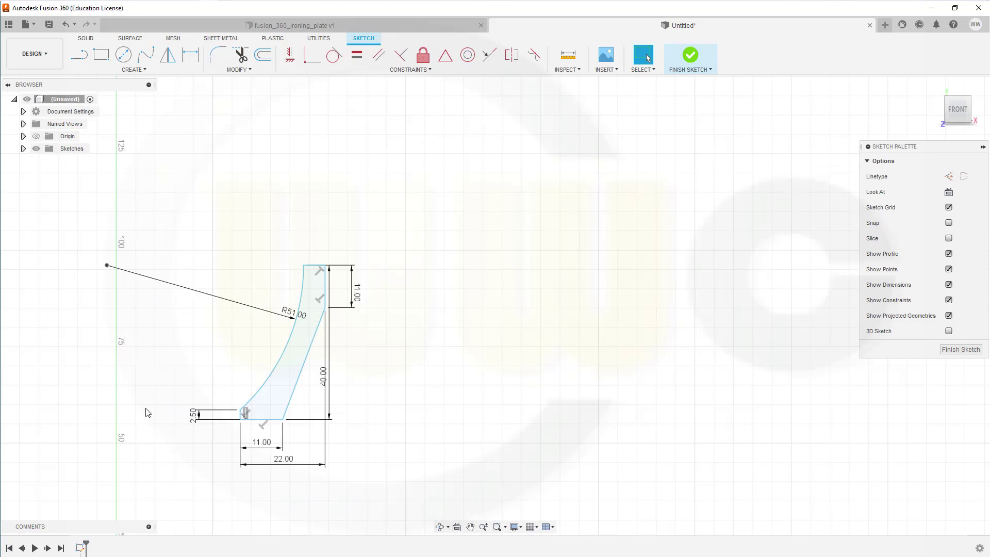
pyautogui.moveTo(148, 413)
pyautogui.keyDown('shift'); pyautogui.mouseDown(button='middle')
pyautogui.moveTo(157, 387)
pyautogui.moveTo(142, 431)
pyautogui.moveTo(175, 364)
pyautogui.moveTo(377, 180)
pyautogui.mouseUp(button='middle'); pyautogui.keyUp('shift')
pyautogui.moveTo(407, 328)
pyautogui.keyDown('shift'); pyautogui.mouseDown(button='middle')
pyautogui.moveTo(365, 388)
pyautogui.moveTo(387, 335)
pyautogui.mouseUp(button='middle'); pyautogui.keyUp('shift')
pyautogui.click(952, 129)
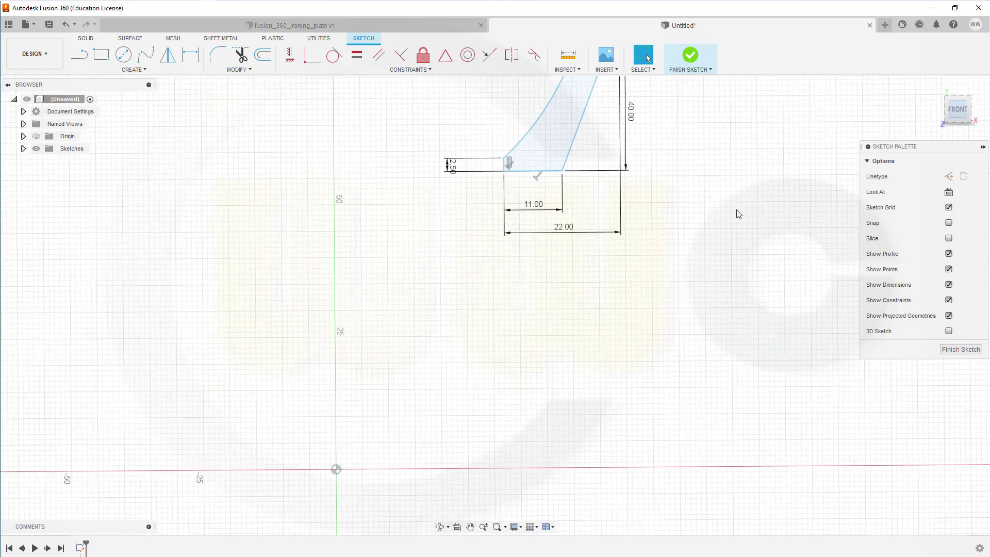
pyautogui.click(312, 55)
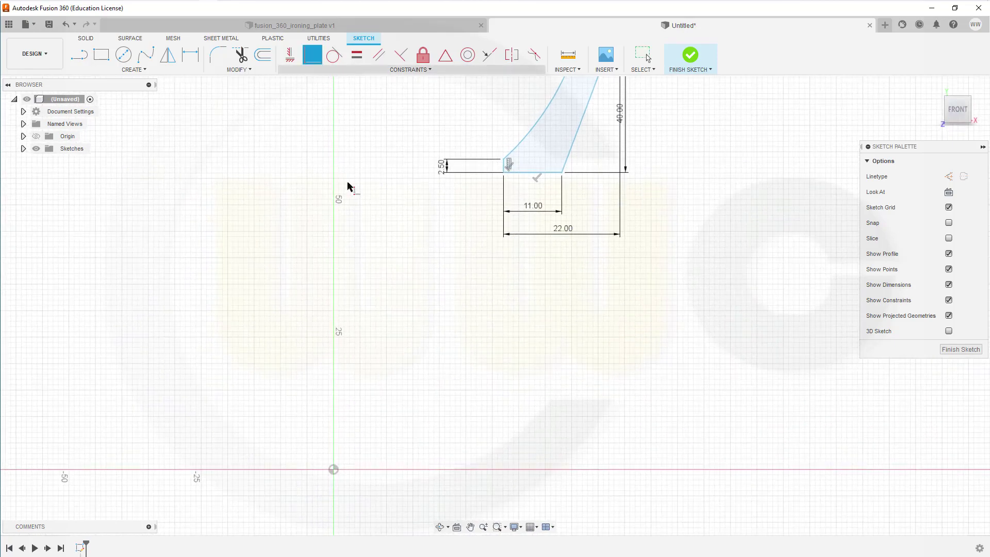
pyautogui.click(504, 173)
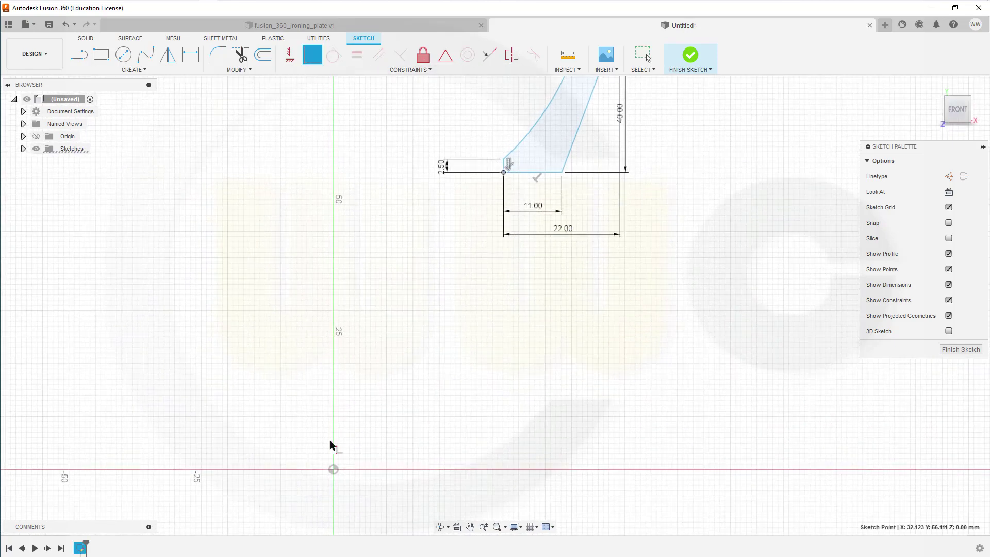
pyautogui.click(333, 470)
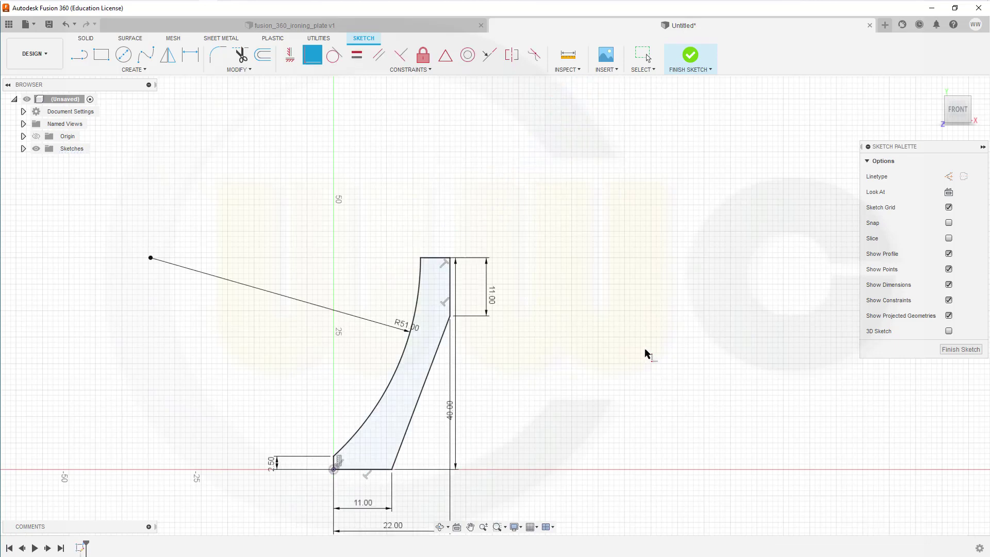
pyautogui.click(694, 55)
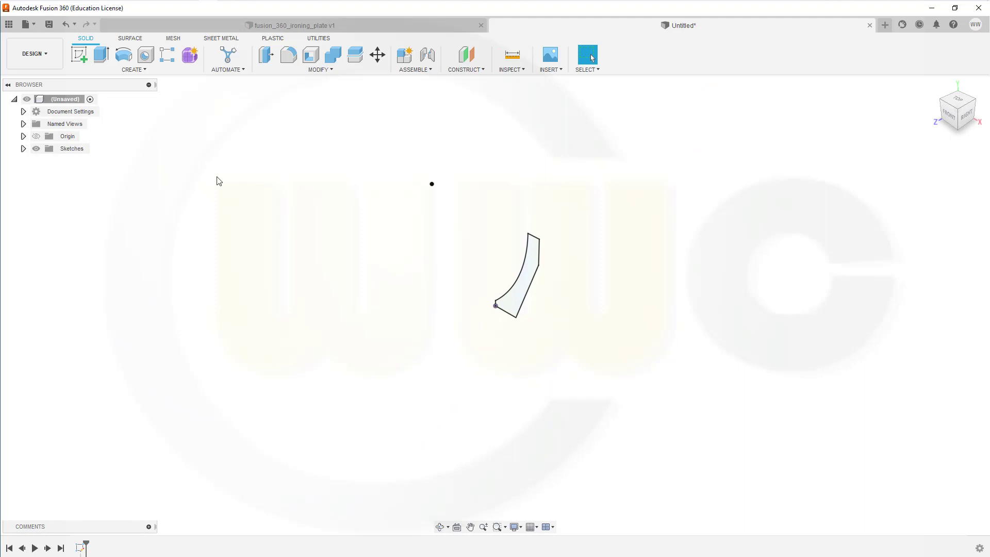
# Step: Start a sketch on the ground plane and draw the left and bottom edges
pyautogui.click(79, 54)
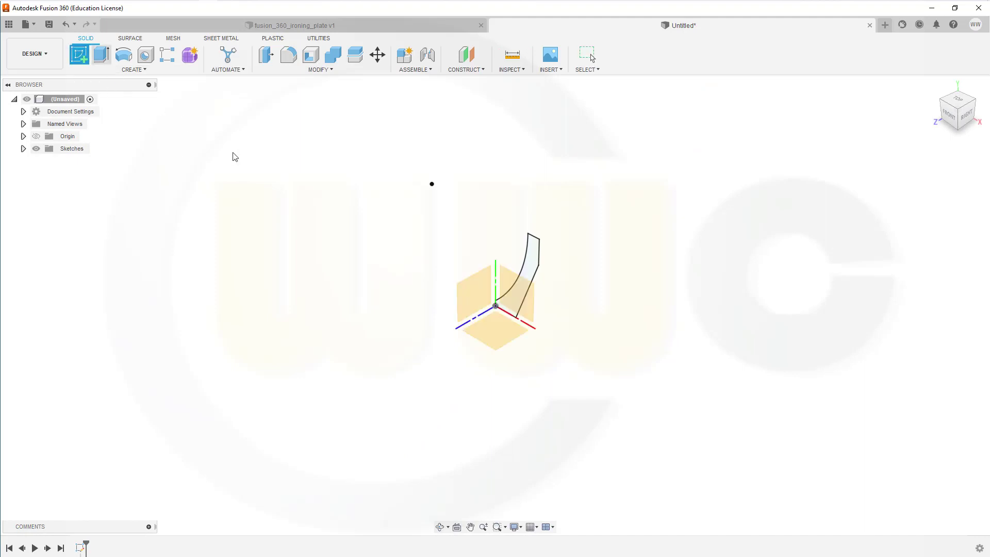
pyautogui.click(506, 336)
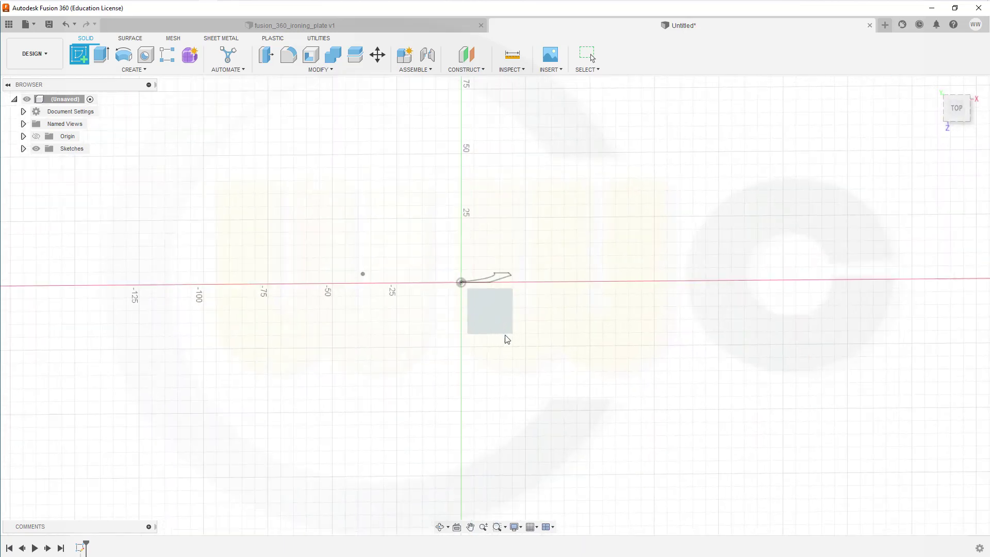
pyautogui.click(407, 118)
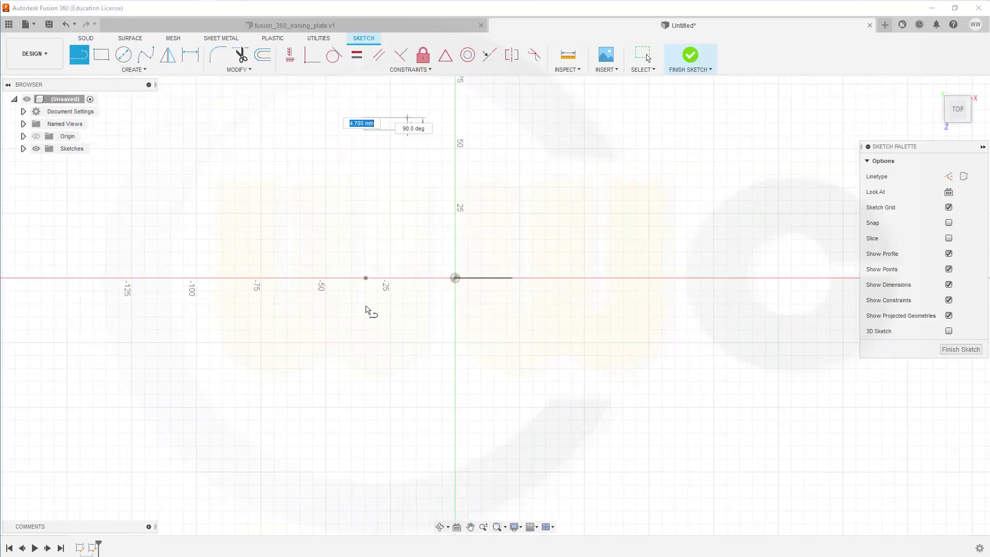
pyautogui.click(409, 430)
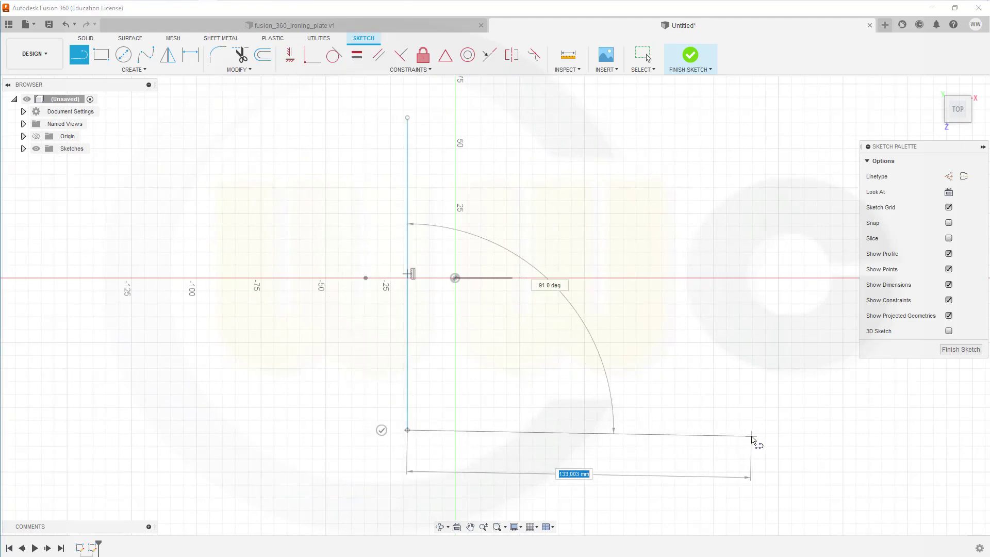
pyautogui.click(752, 437)
pyautogui.moveTo(738, 422); pyautogui.dragTo(443, 425, button='middle')
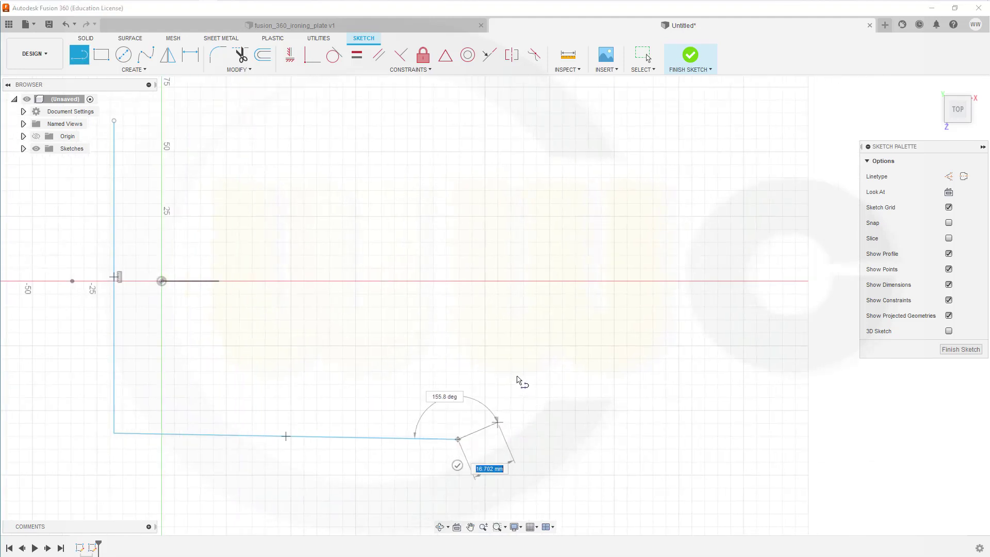
# Step: Constrain the outline's bottom line to be horizontal
pyautogui.rightClick(499, 395)
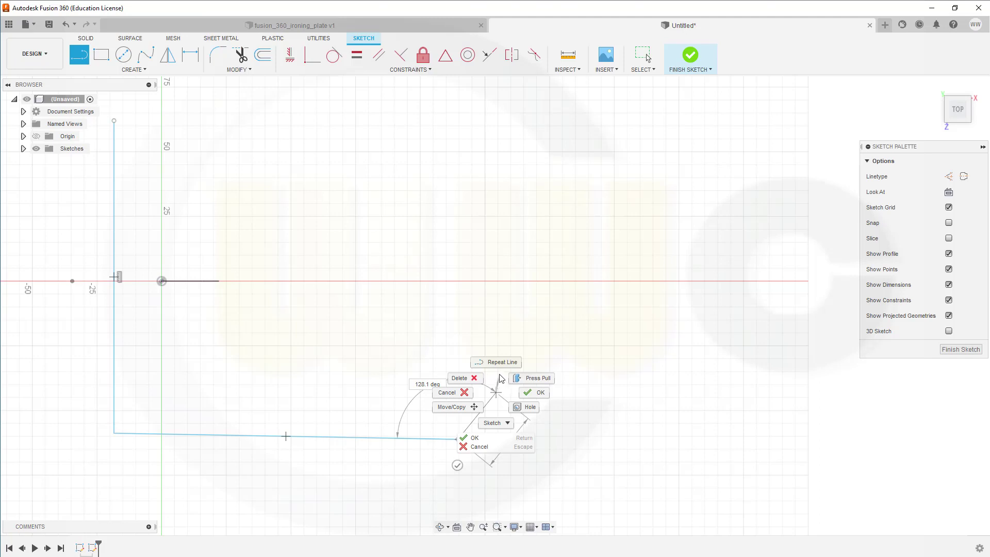
pyautogui.press('Escape')
pyautogui.press('Escape')
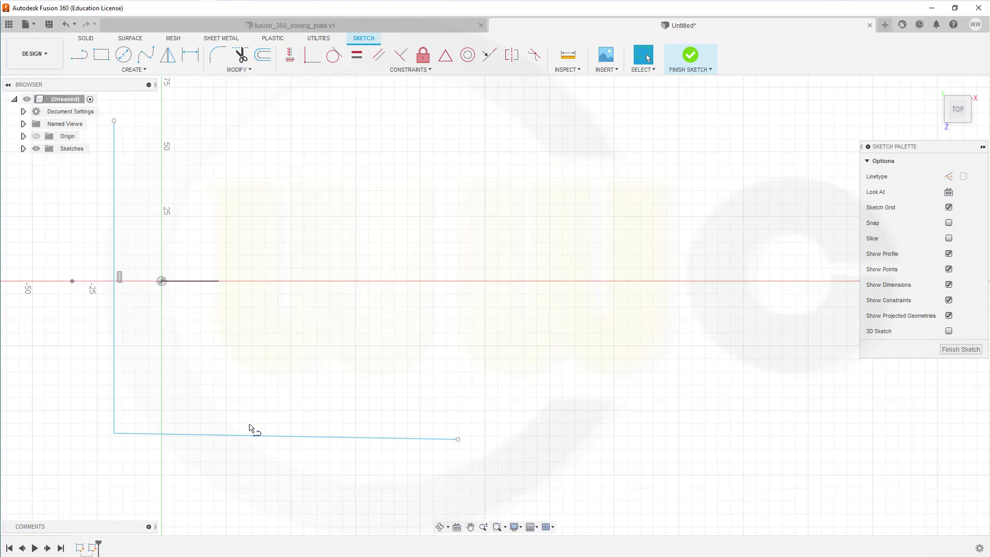
pyautogui.click(277, 440)
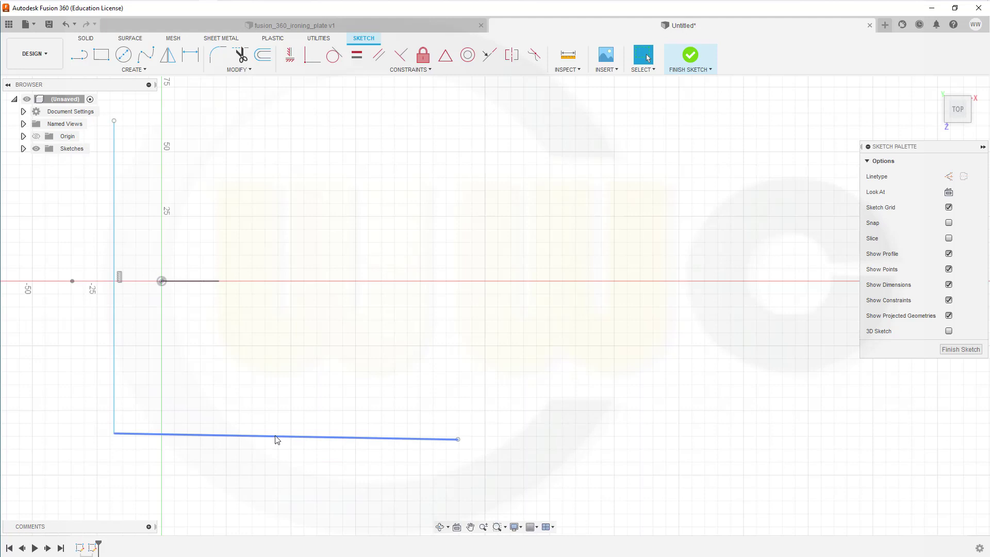
pyautogui.click(291, 57)
pyautogui.press('Escape')
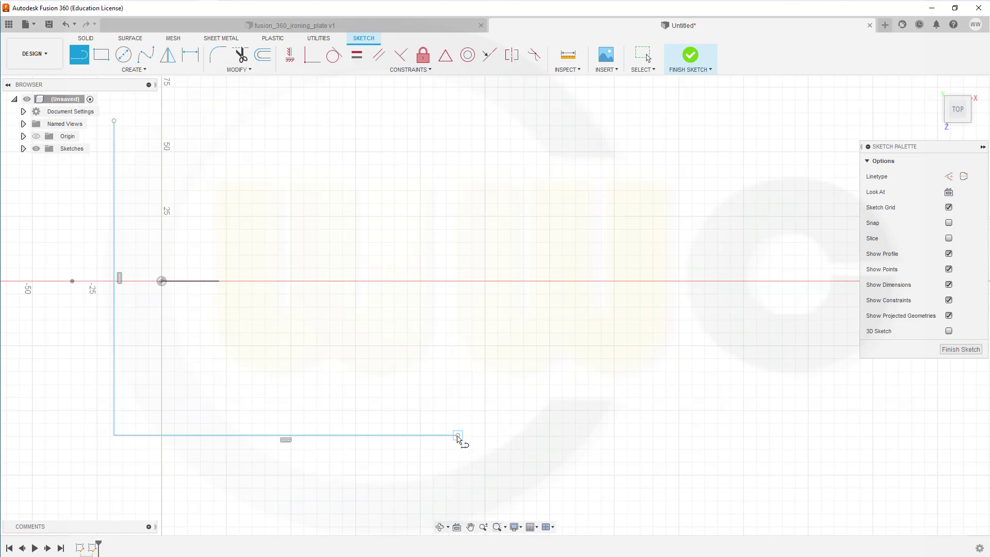
# Step: Draw the two slanted edges to a pointed tip and close the outline
pyautogui.click(458, 436)
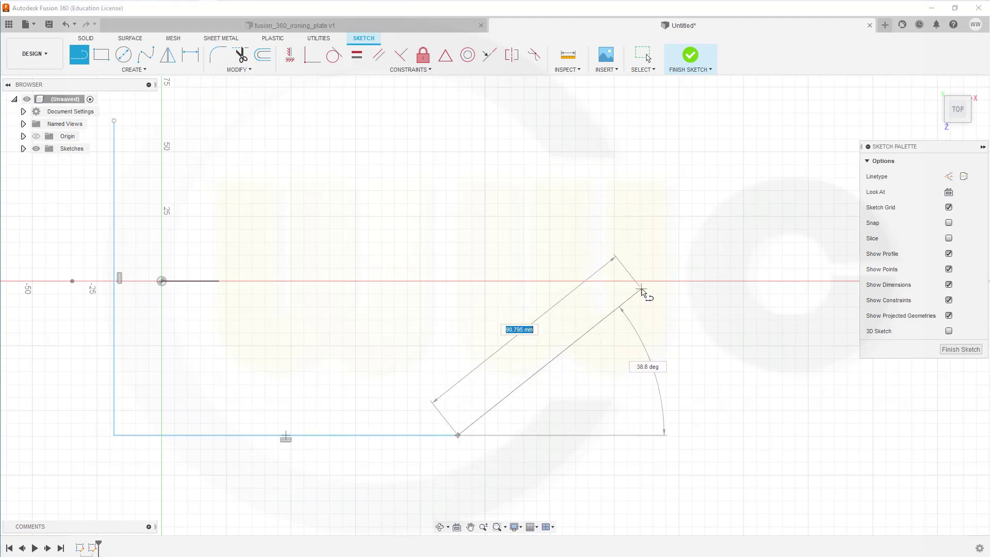
pyautogui.click(641, 289)
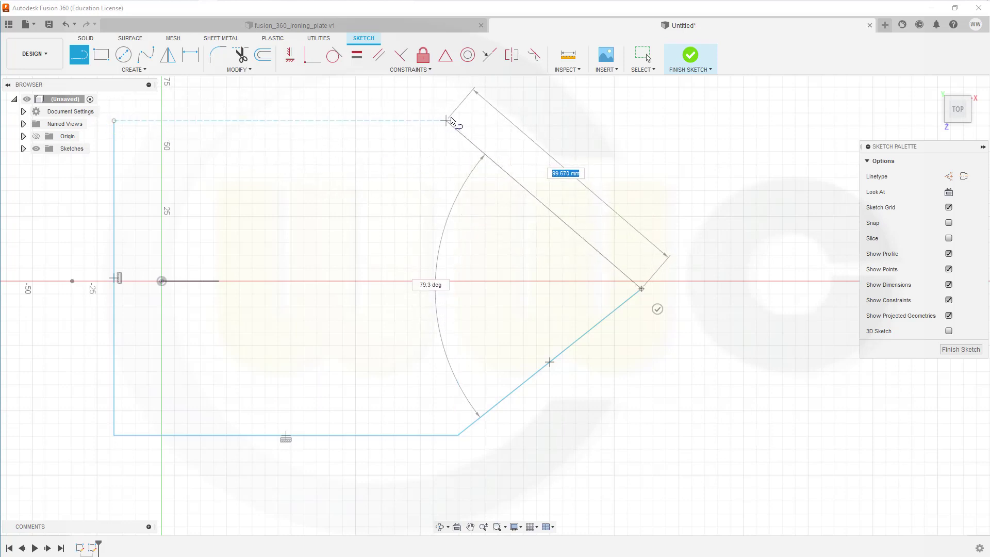
pyautogui.click(458, 121)
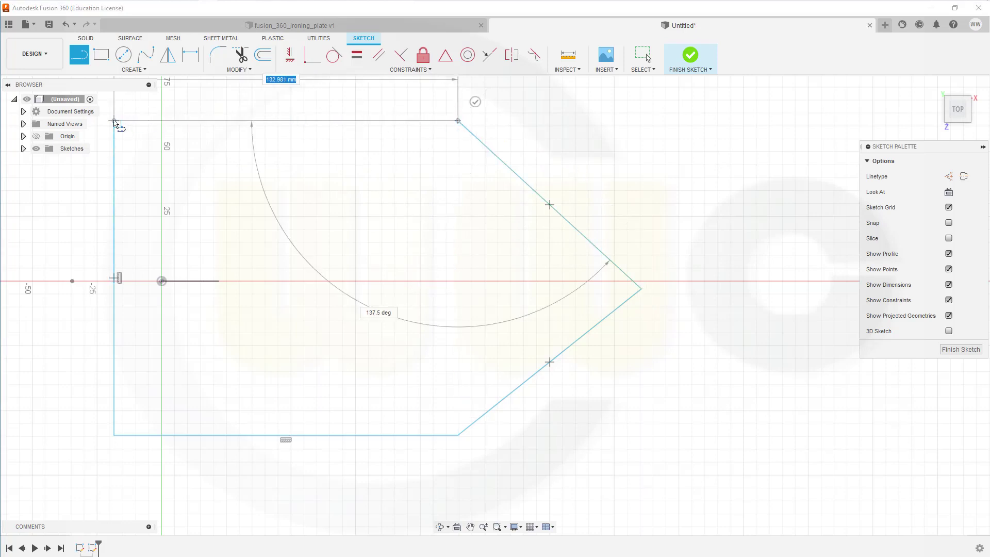
pyautogui.click(114, 123)
pyautogui.press('Escape')
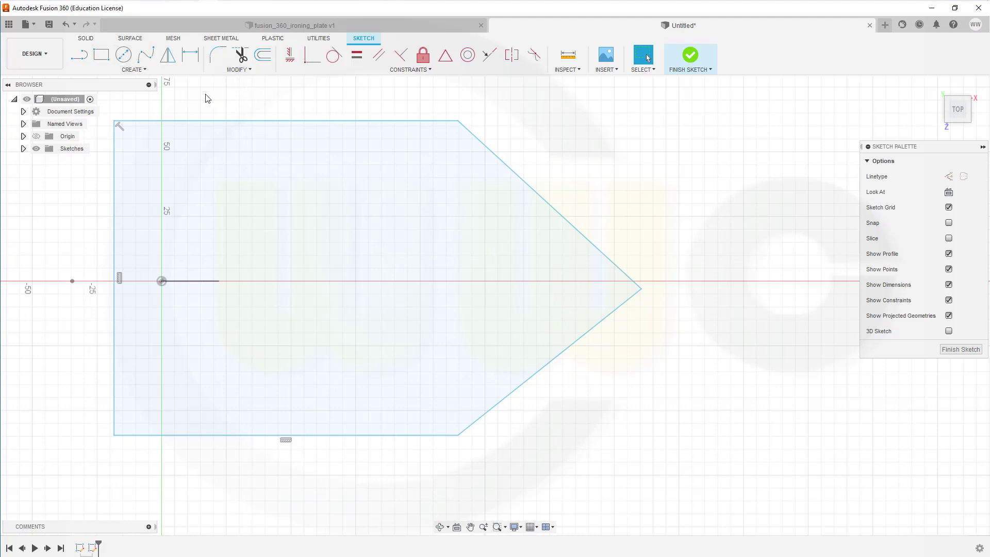
# Step: Round the pointed tip with a 25 mm fillet between the diagonal edges
pyautogui.click(78, 58)
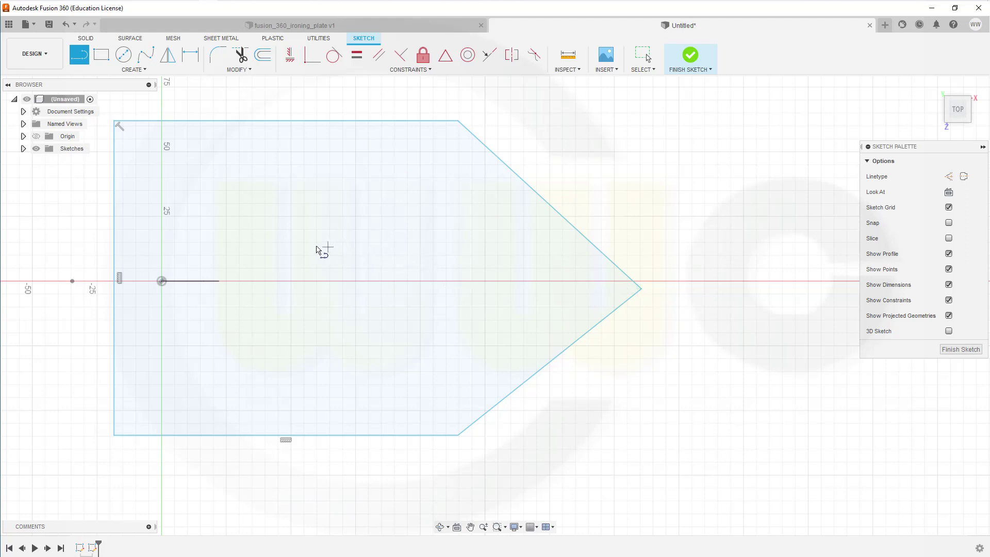
pyautogui.press('Escape')
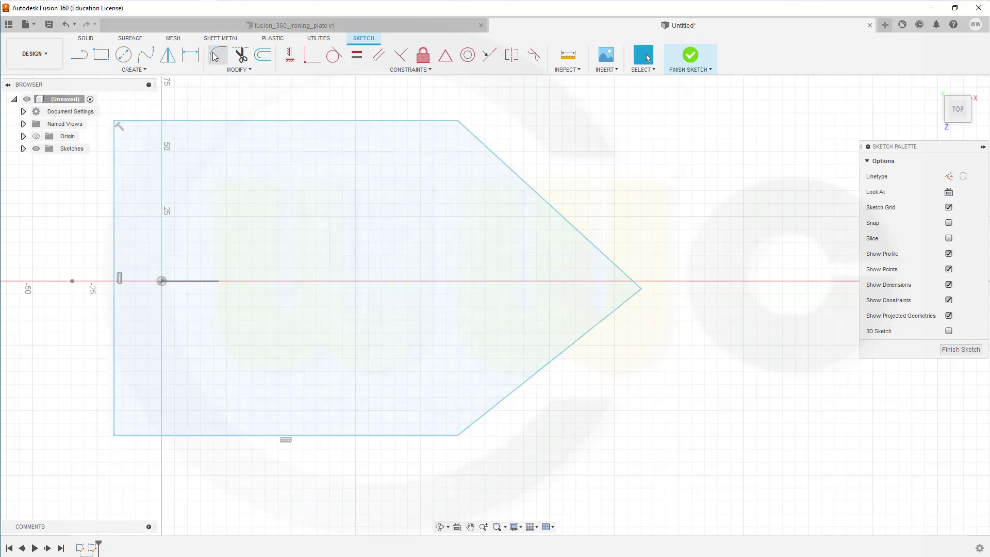
pyautogui.click(218, 54)
pyautogui.click(611, 265)
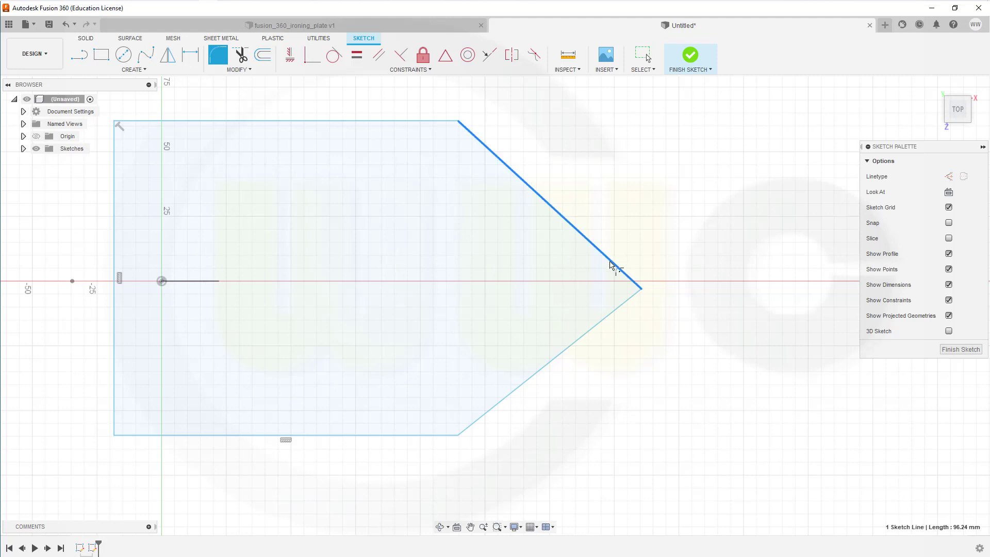
pyautogui.click(617, 312)
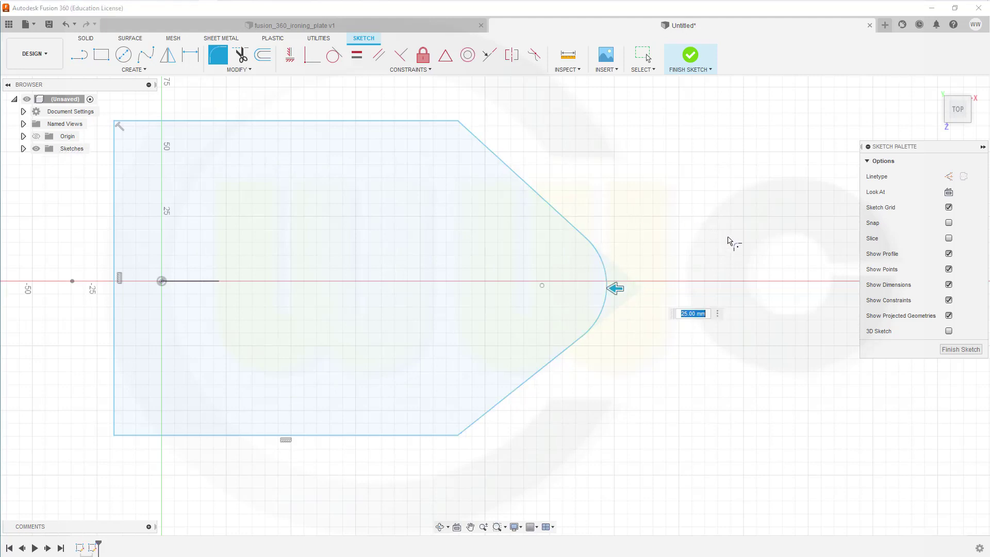
pyautogui.press('Return')
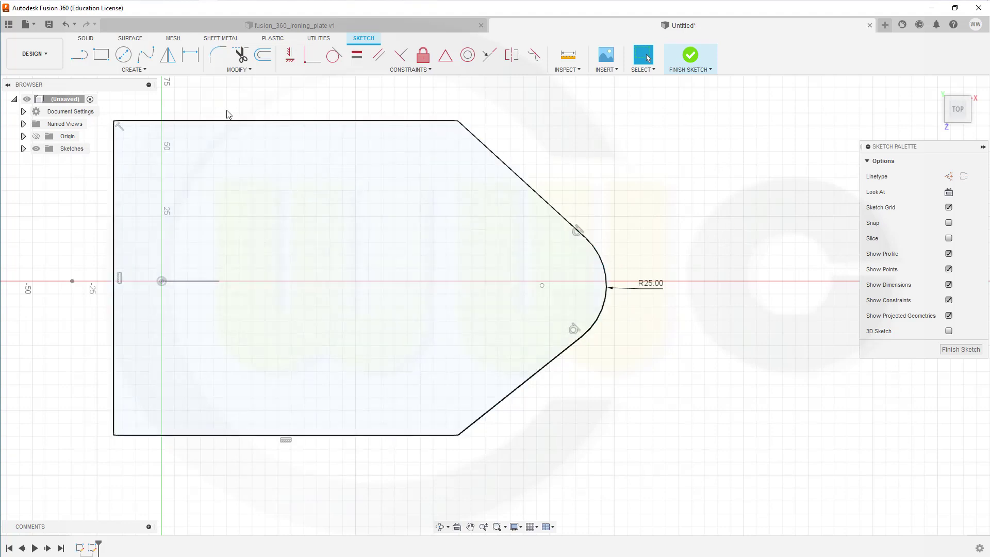
# Step: Dimension the length from the left edge to the arc centre as 280 mm
pyautogui.click(191, 55)
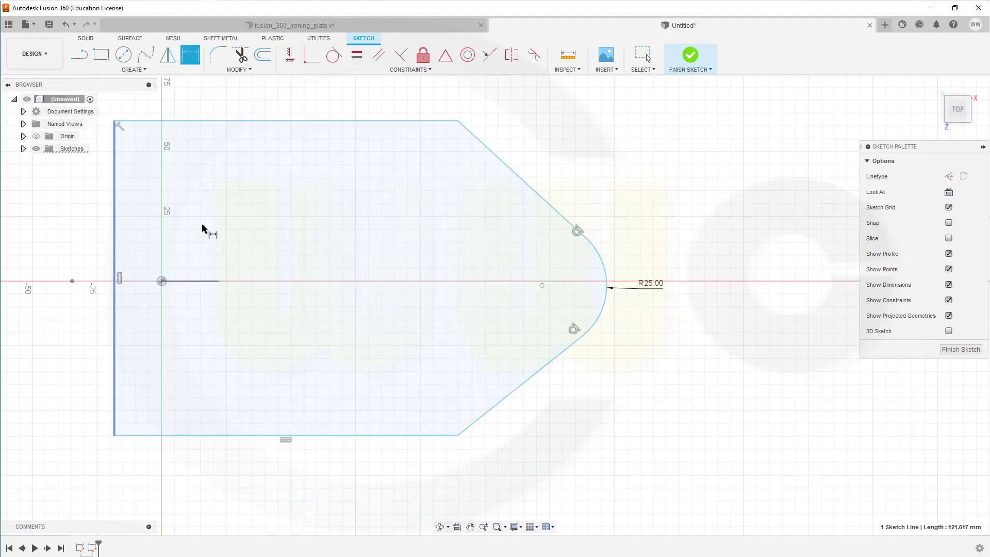
pyautogui.click(542, 286)
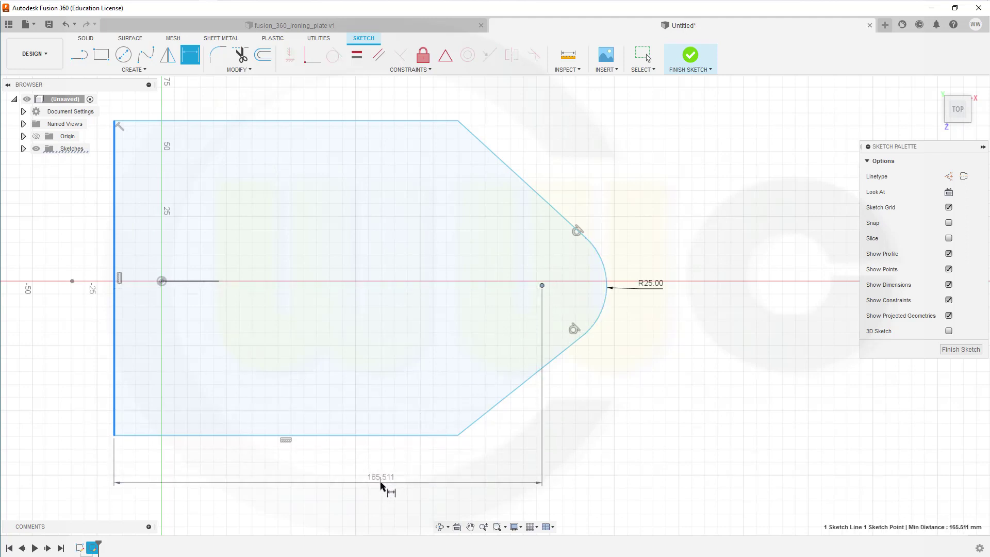
pyautogui.click(382, 486)
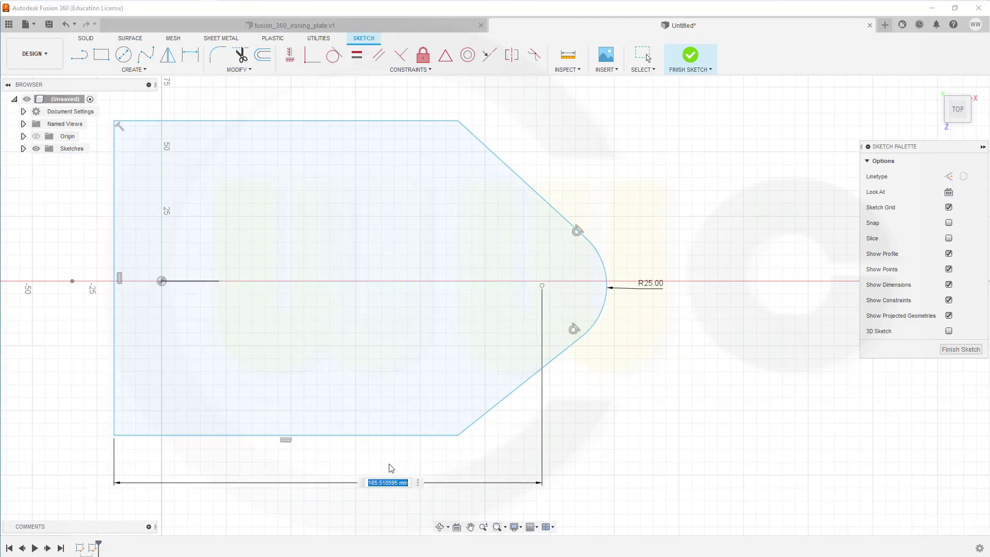
pyautogui.write('280')
pyautogui.press('Return')
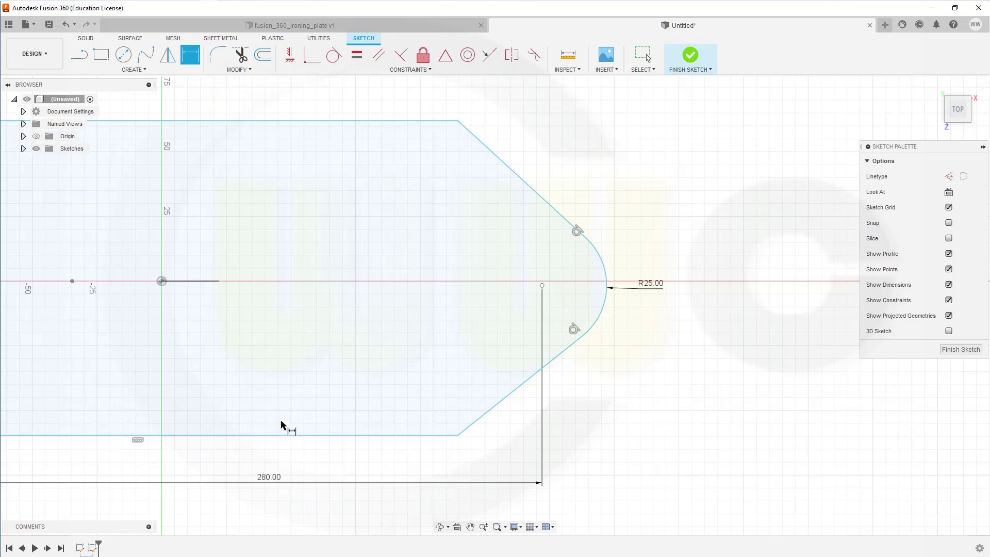
pyautogui.scroll(-3, 304, 356)
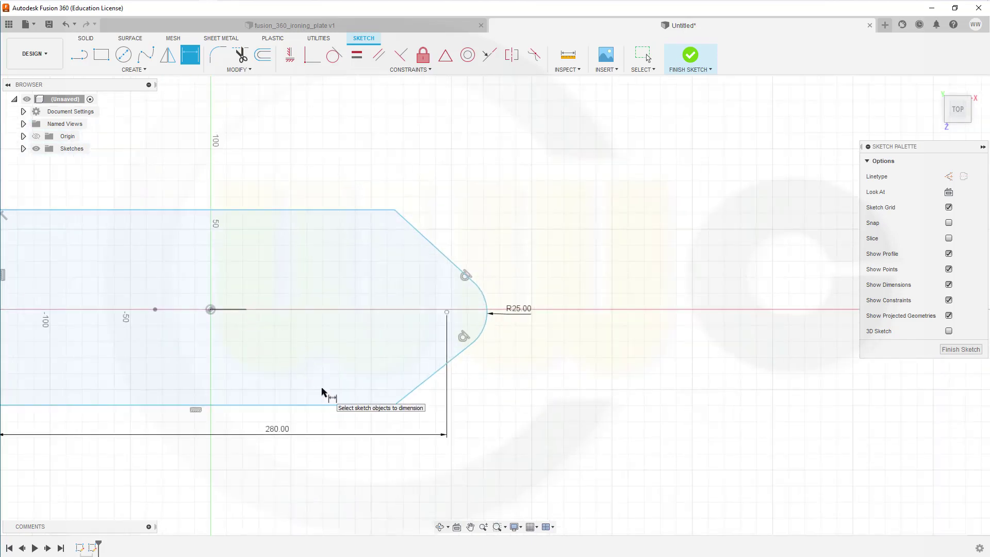
# Step: Align the arc centre horizontally with the origin
pyautogui.moveTo(321, 391); pyautogui.dragTo(531, 391, button='middle')
pyautogui.press('Escape')
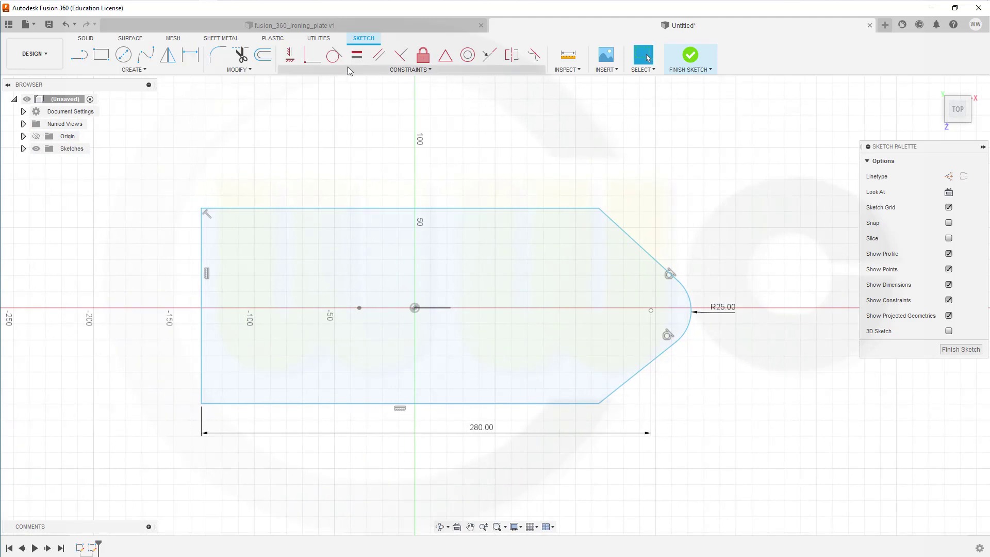
pyautogui.click(289, 55)
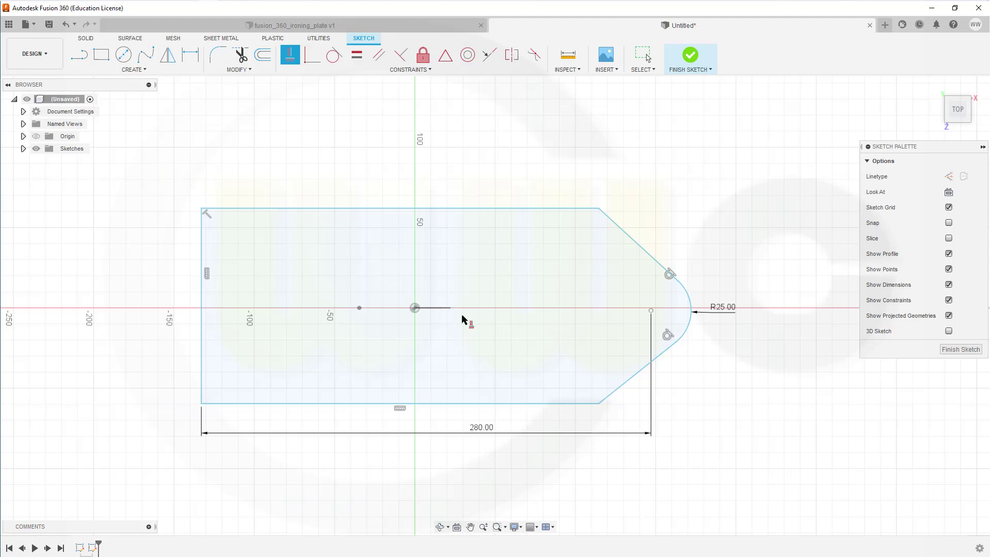
pyautogui.click(415, 308)
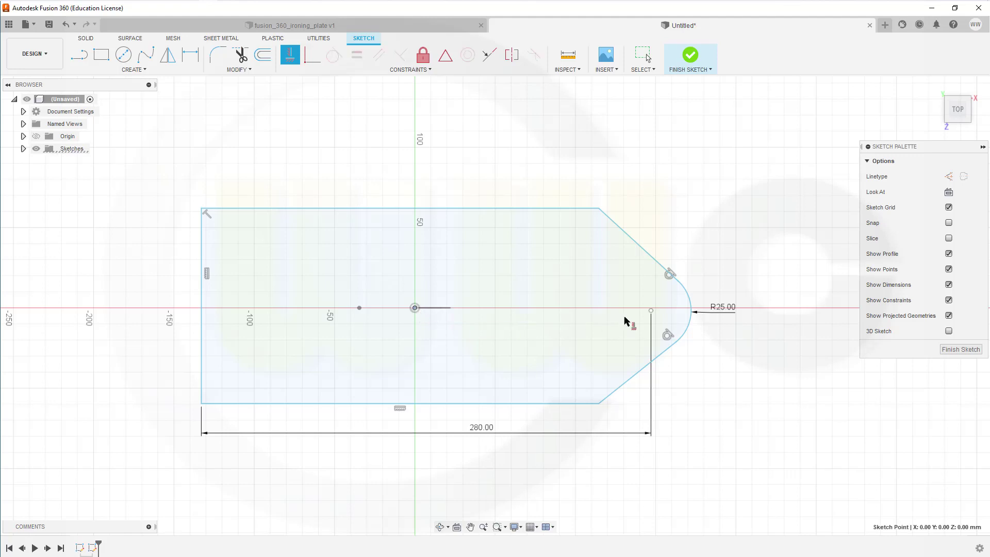
pyautogui.click(651, 311)
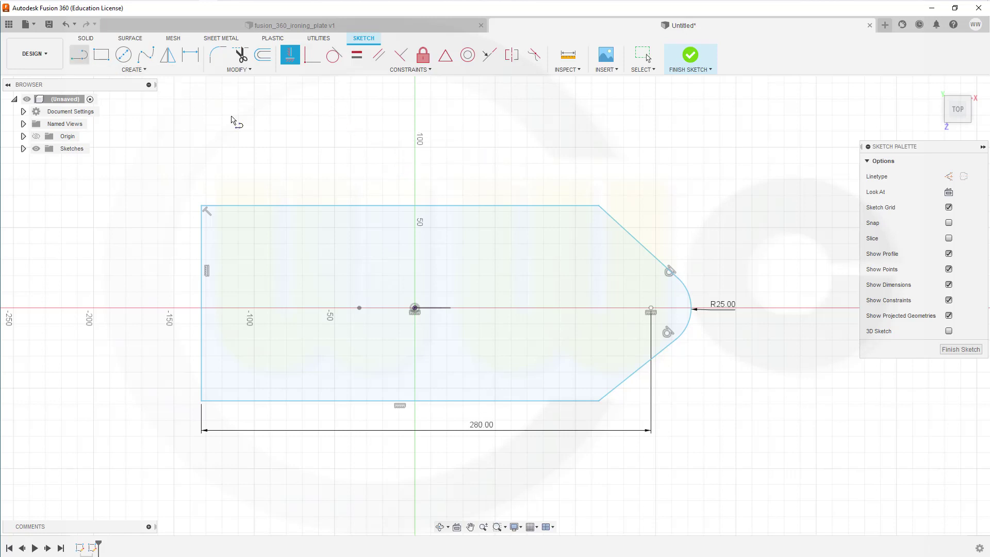
# Step: Draw a centerline from the arc centre to the origin
pyautogui.press('l')
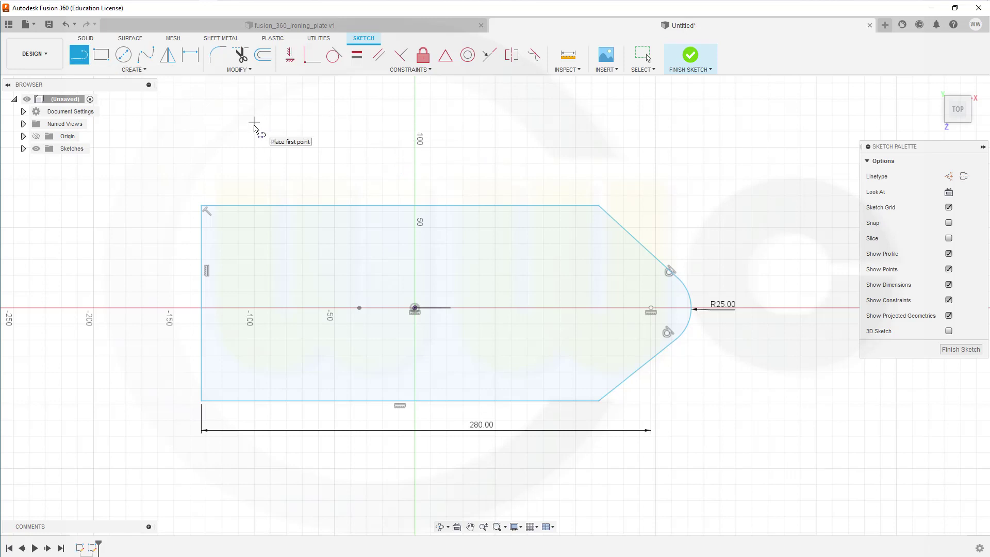
pyautogui.click(652, 310)
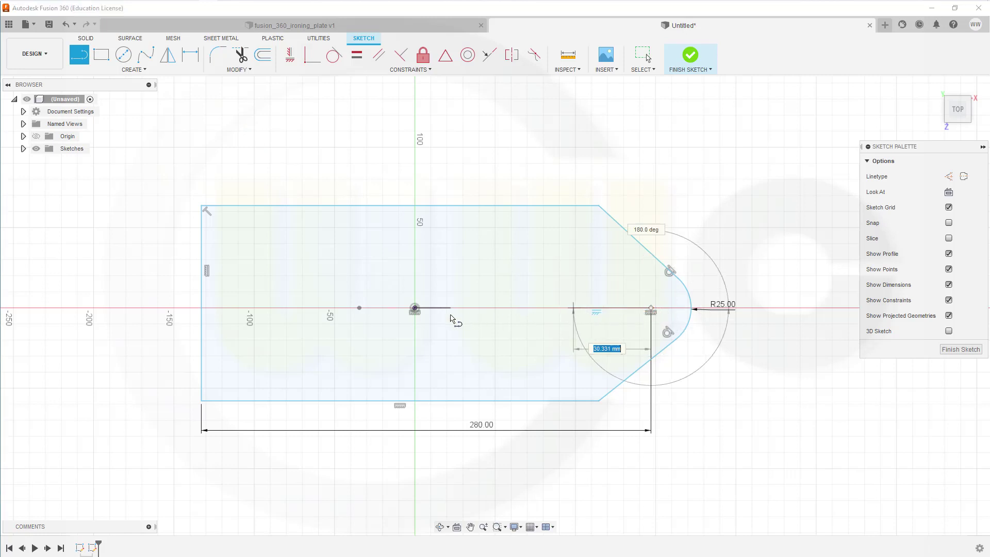
pyautogui.click(415, 308)
pyautogui.press('Escape')
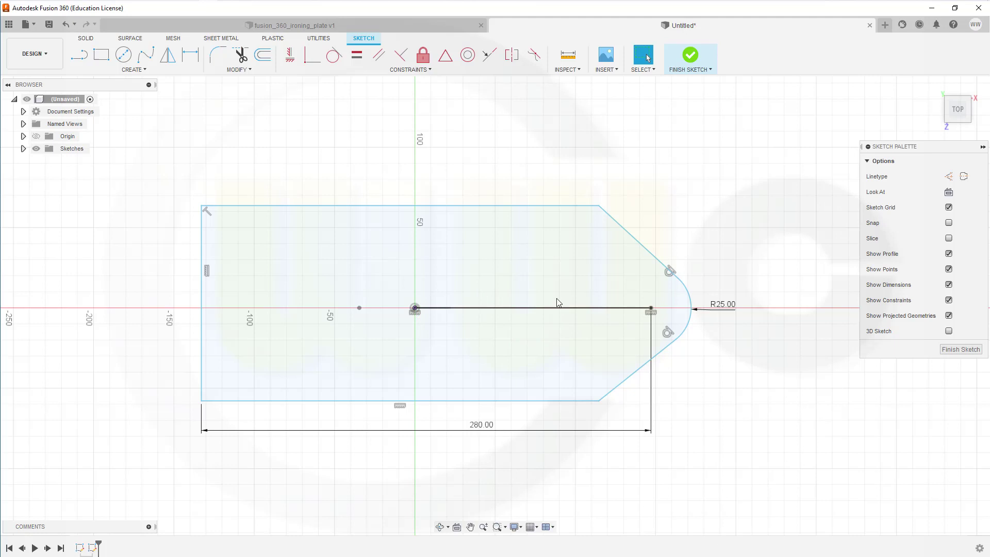
pyautogui.click(582, 308)
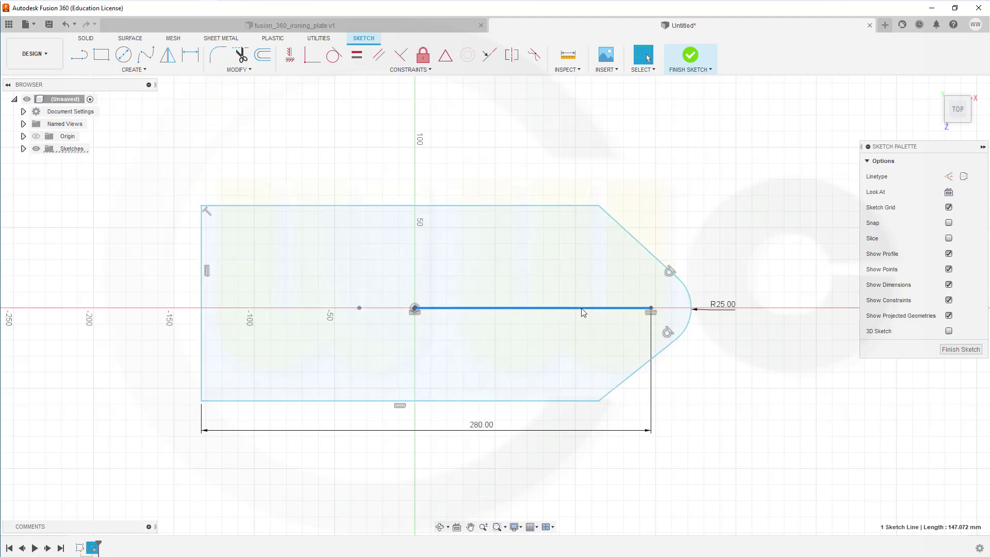
pyautogui.rightClick(583, 309)
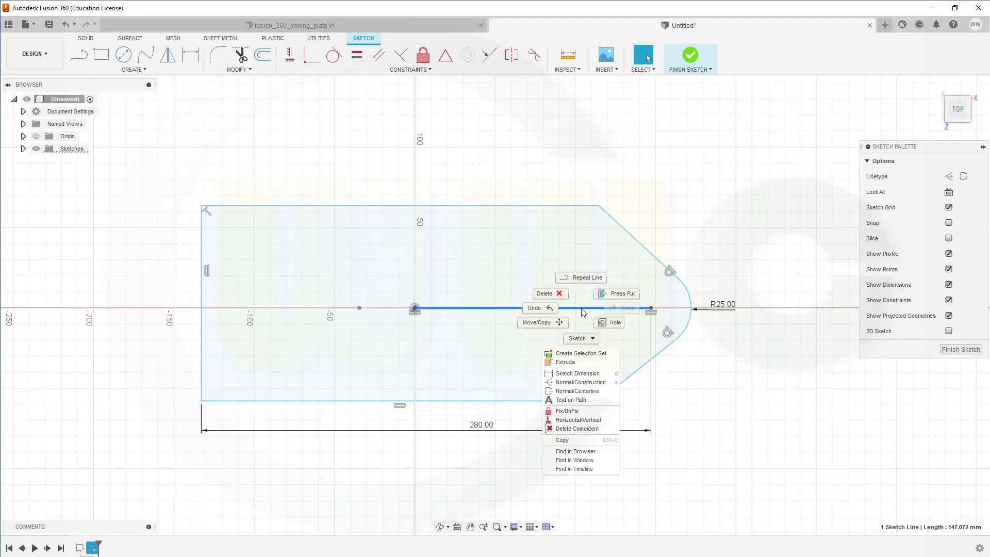
pyautogui.click(581, 392)
pyautogui.click(551, 139)
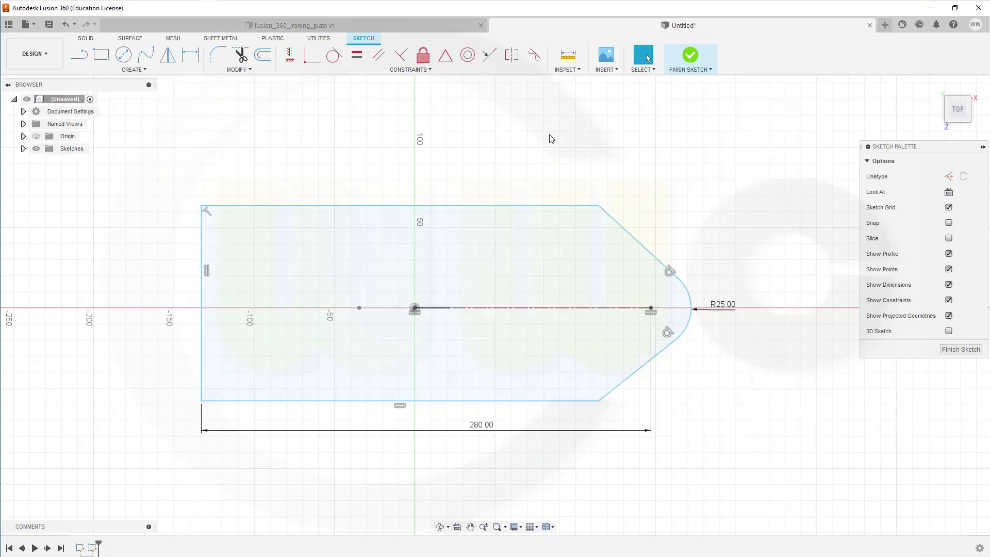
# Step: Make the top and bottom edges symmetric about the centerline
pyautogui.click(512, 54)
pyautogui.click(501, 206)
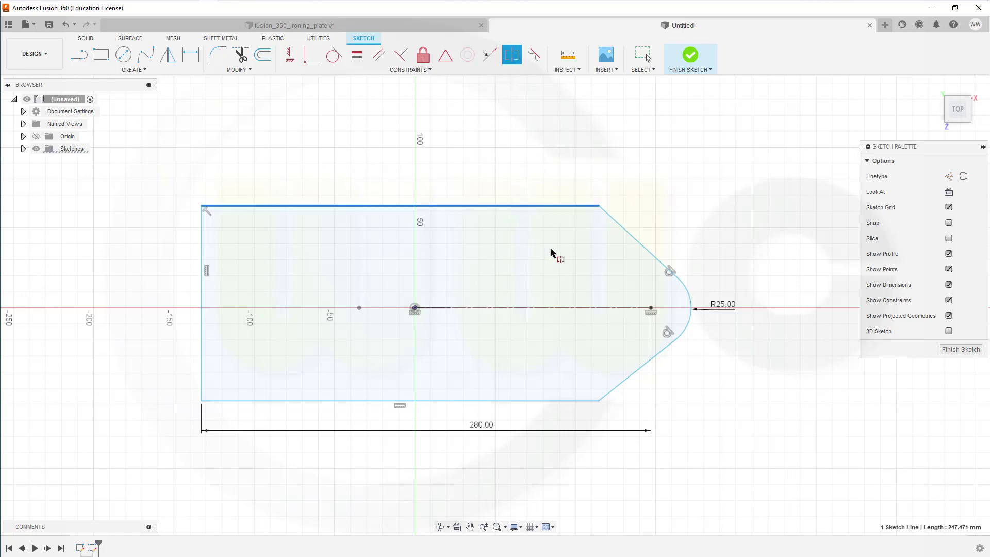
pyautogui.click(524, 401)
pyautogui.click(513, 310)
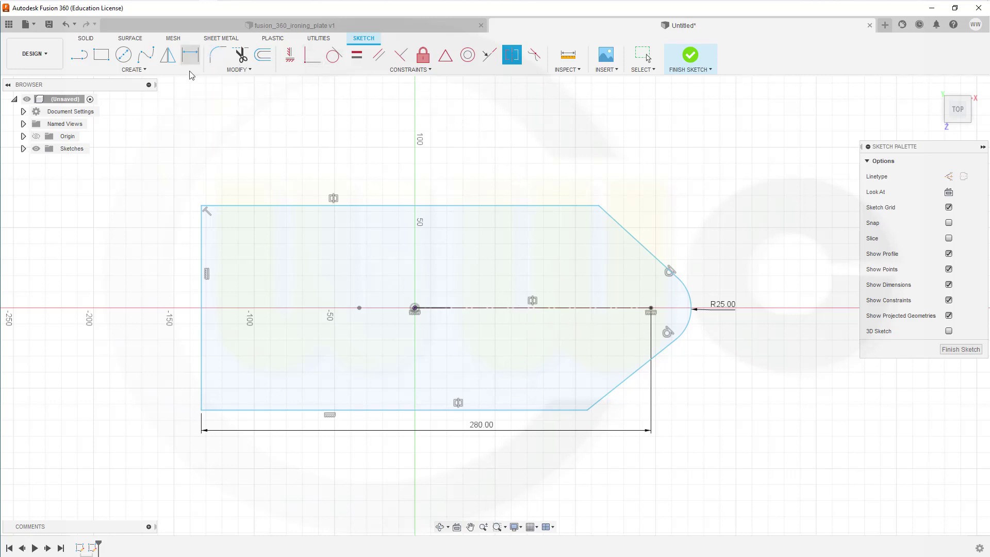
# Step: Dimension the plate width to 180 mm and the bottom edge length to 180 mm
pyautogui.click(191, 55)
pyautogui.click(225, 207)
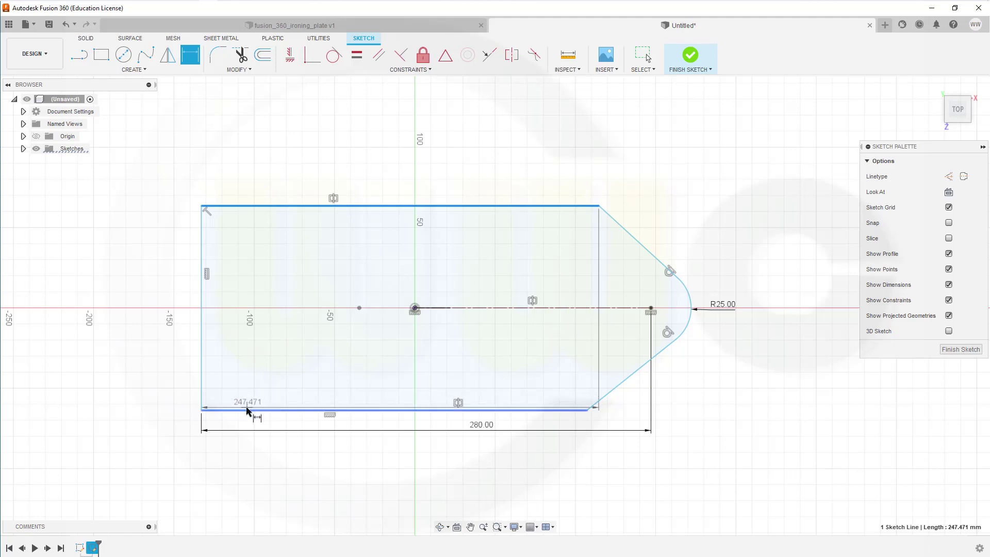
pyautogui.click(247, 410)
pyautogui.click(145, 326)
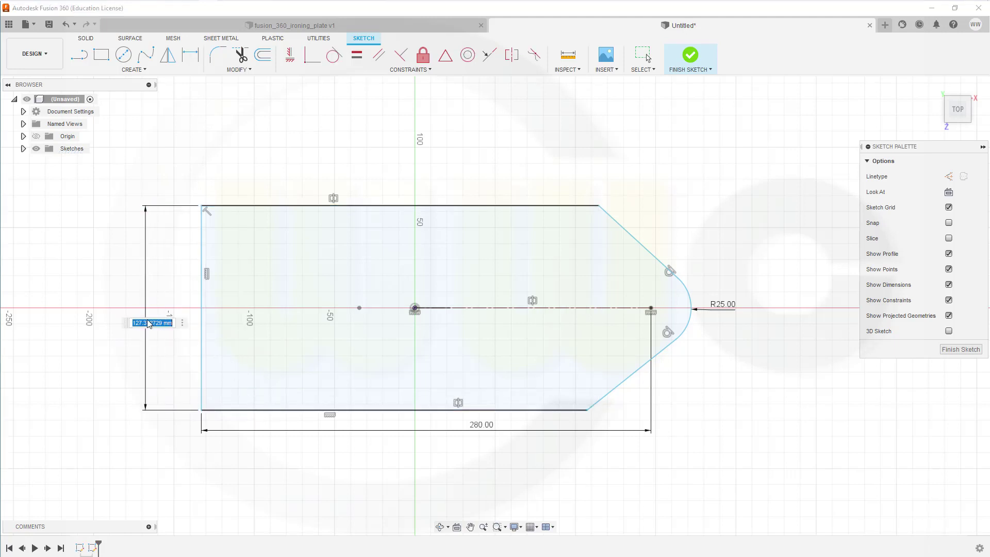
pyautogui.press('Return')
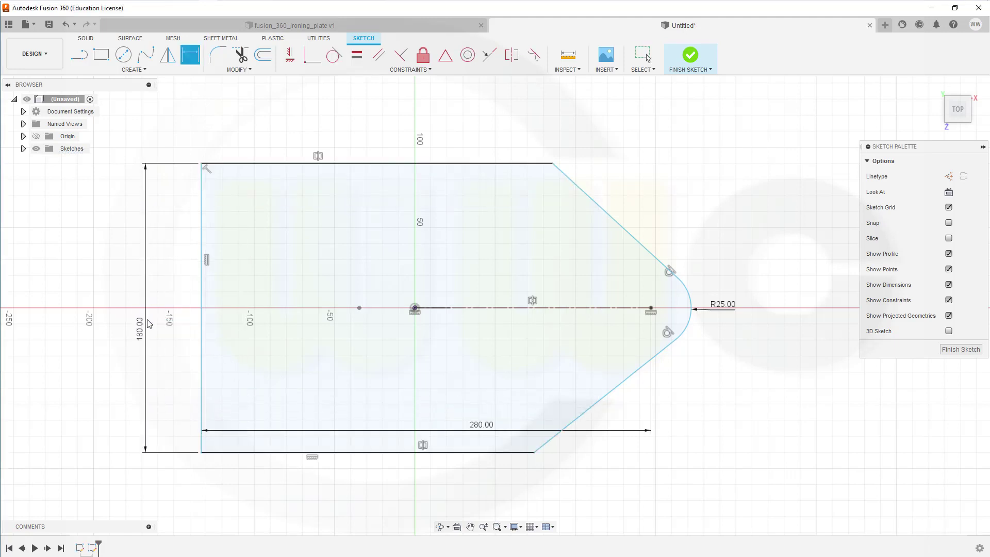
pyautogui.click(201, 406)
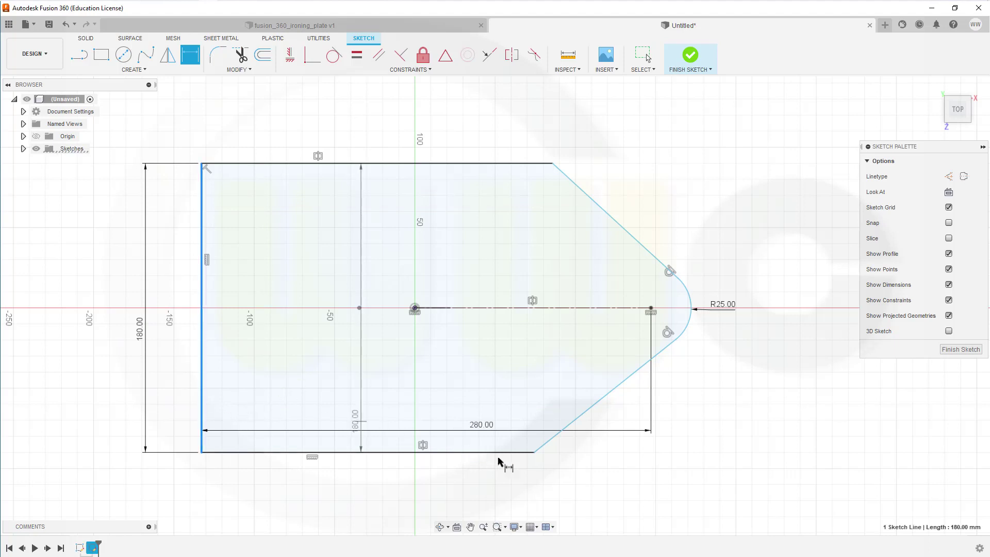
pyautogui.click(535, 454)
pyautogui.click(393, 499)
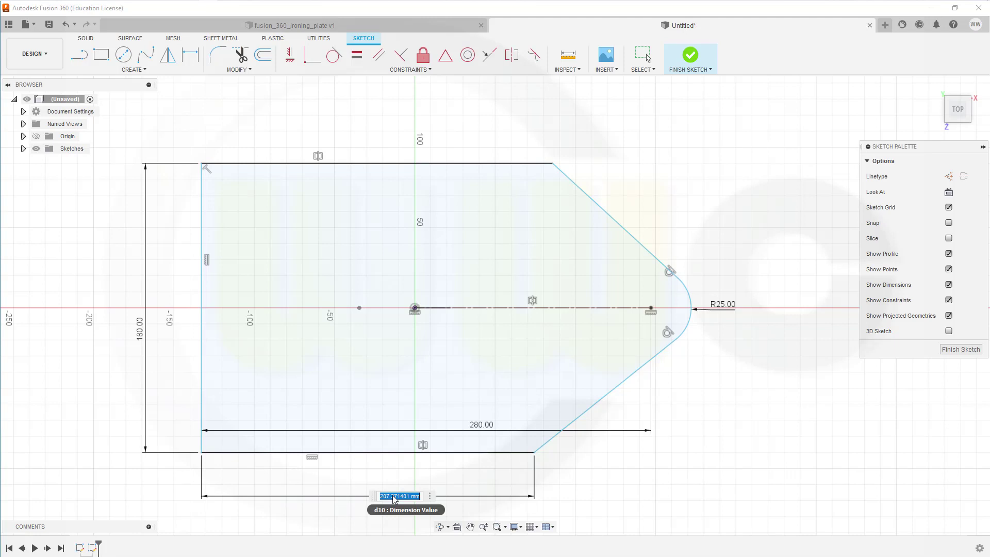
pyautogui.write('180')
pyautogui.press('Return')
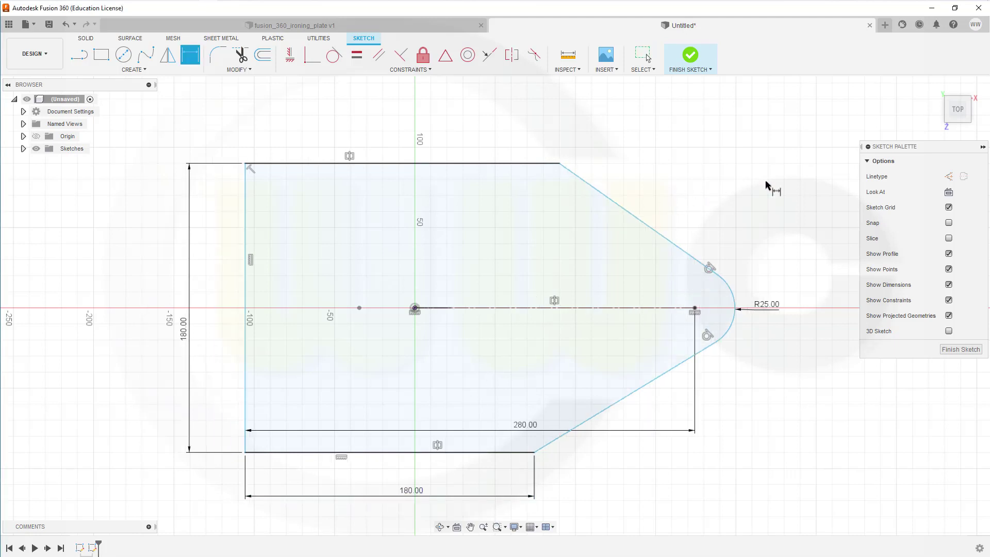
# Step: Change the tip fillet radius from 25 to 50 mm
pyautogui.press('Escape')
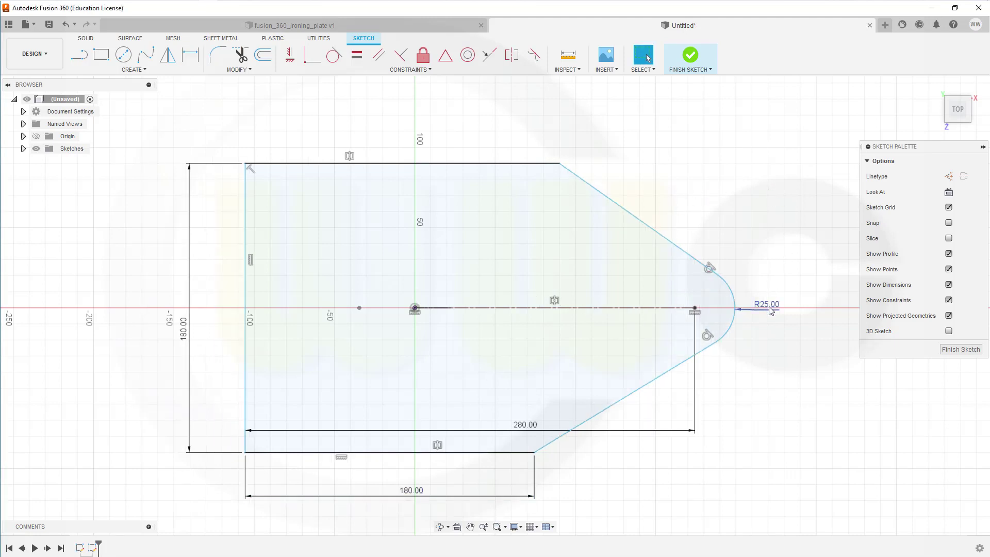
pyautogui.doubleClick(768, 306)
pyautogui.write('50')
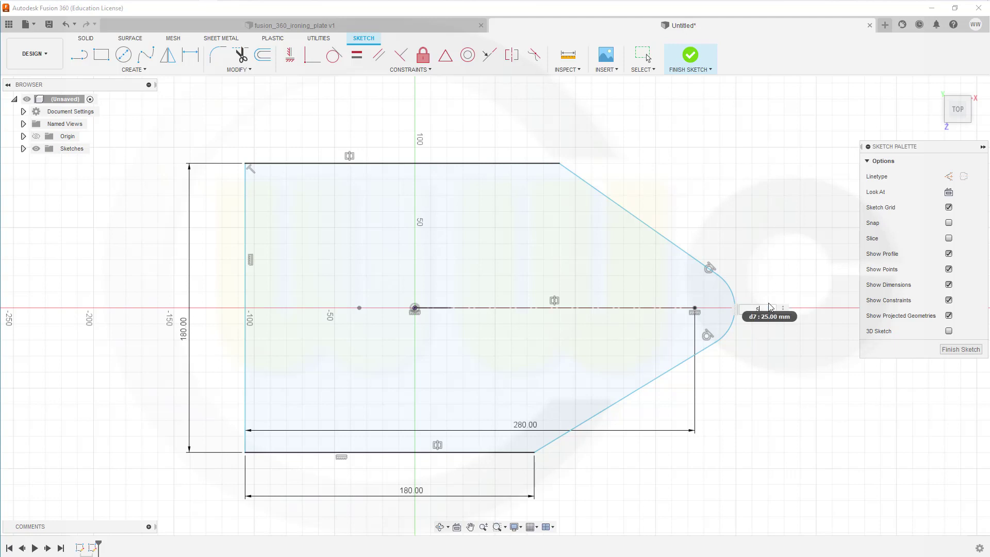
pyautogui.press('Return')
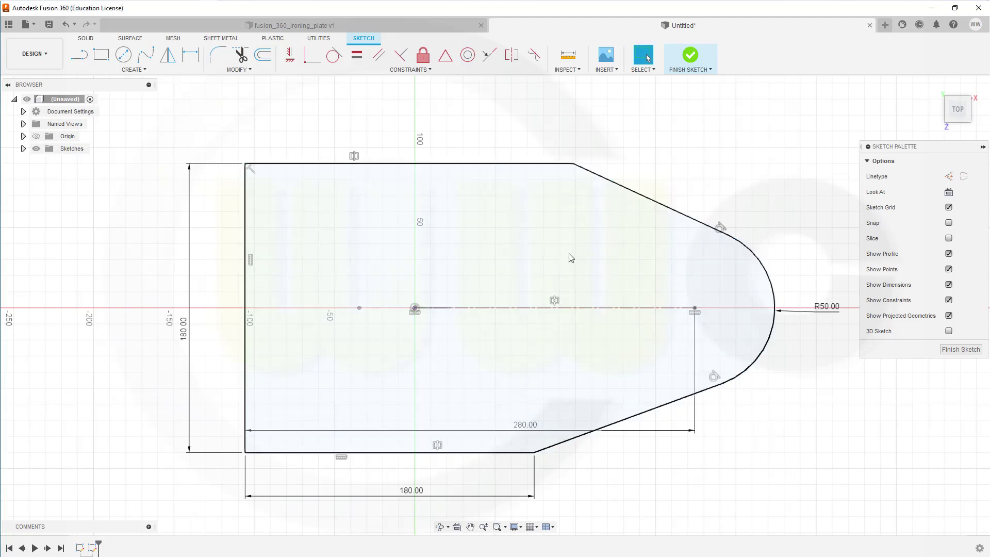
# Step: Align the top edge's right endpoint vertically with the bottom edge's end
pyautogui.click(288, 57)
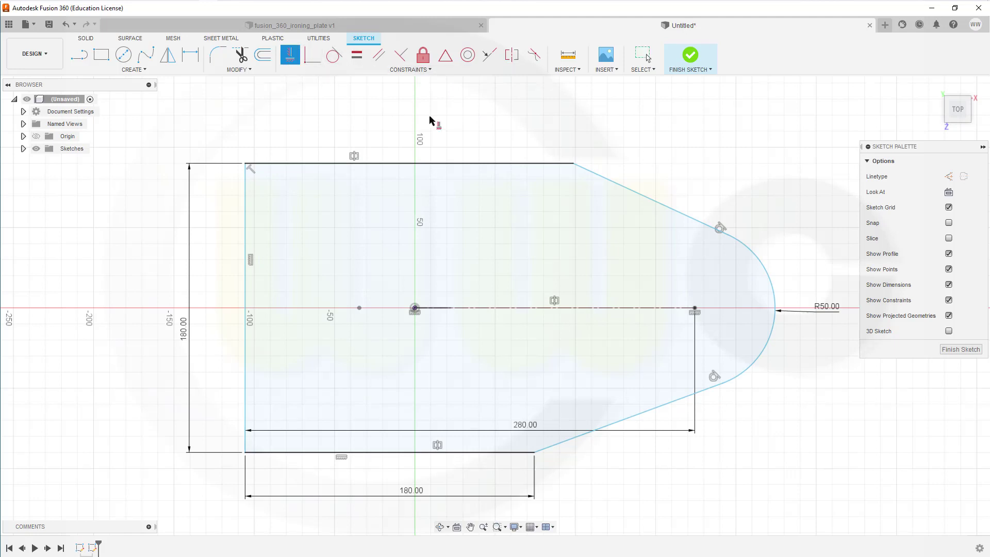
pyautogui.click(574, 164)
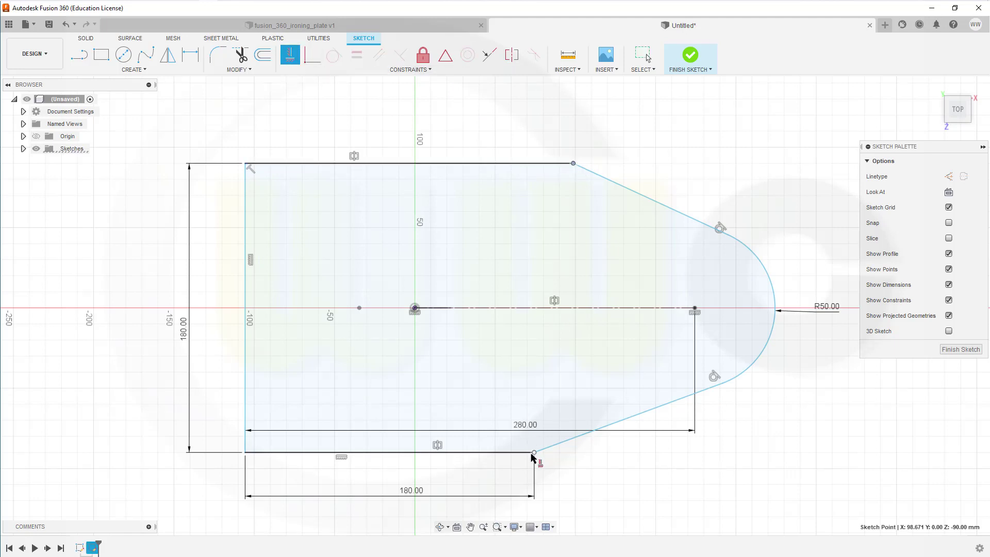
pyautogui.click(534, 453)
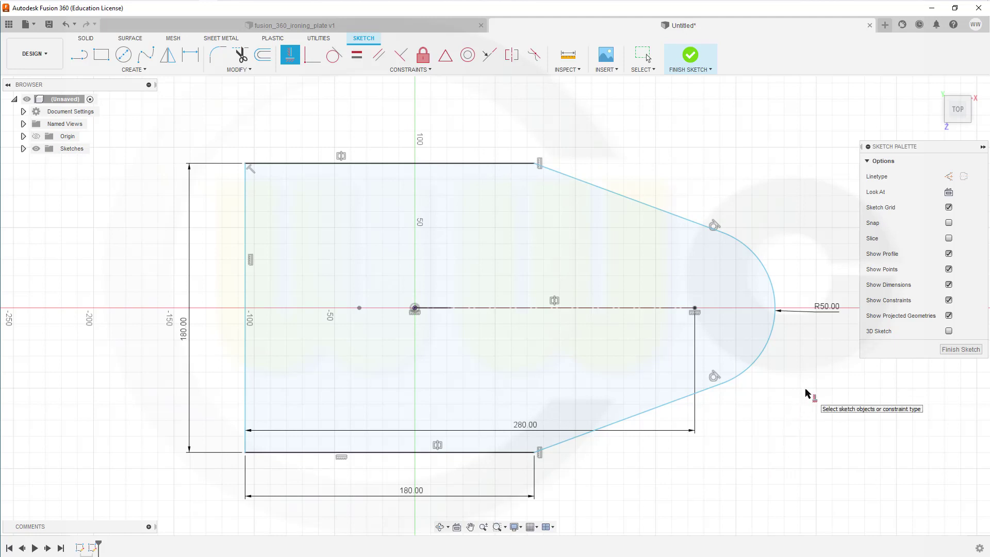
pyautogui.press('Escape')
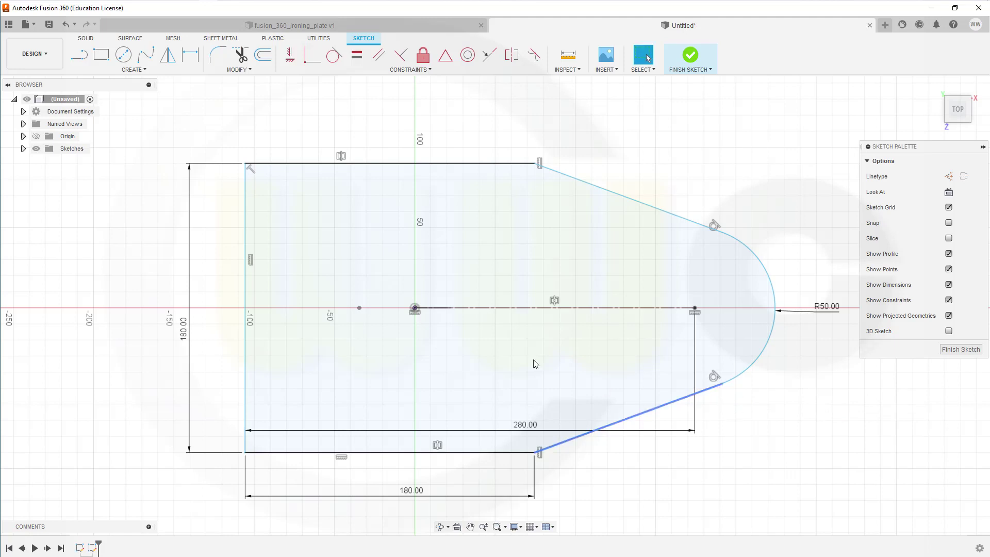
# Step: Make the left edge coincident with the origin and finish the sketch
pyautogui.click(311, 58)
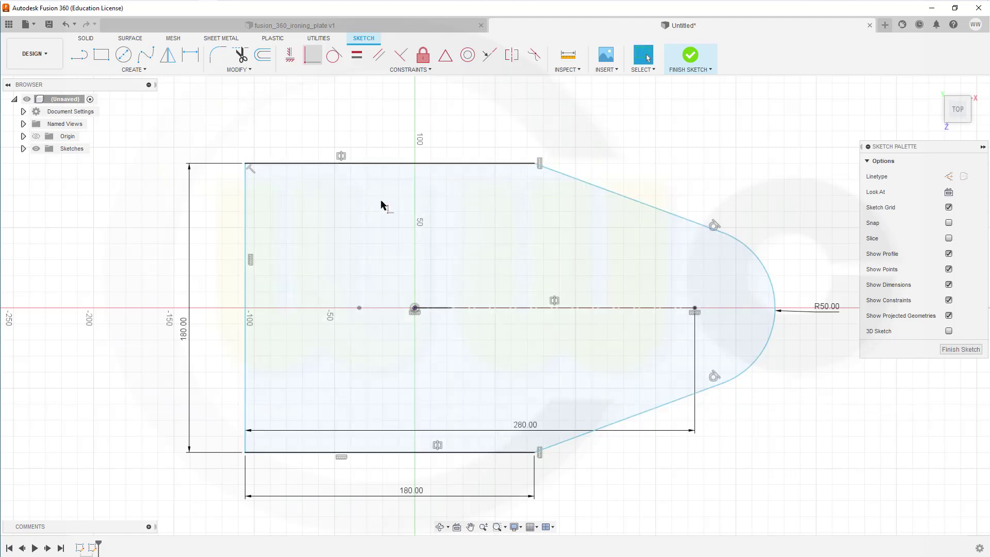
pyautogui.click(415, 309)
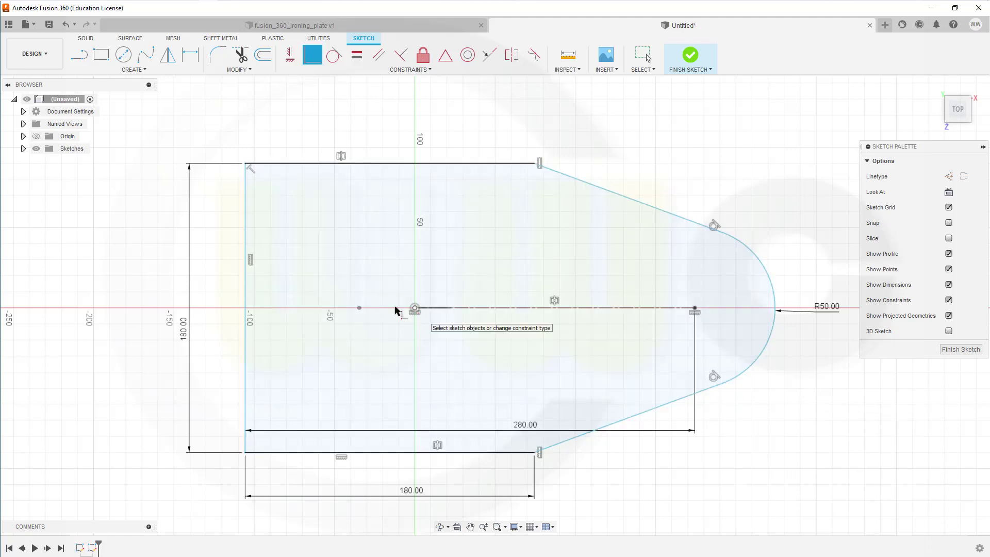
pyautogui.click(246, 299)
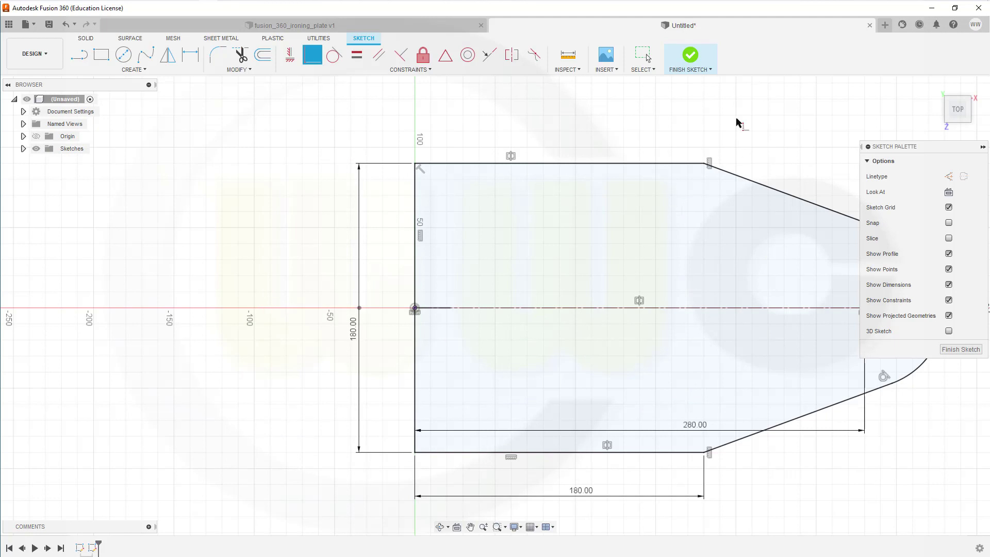
pyautogui.click(691, 55)
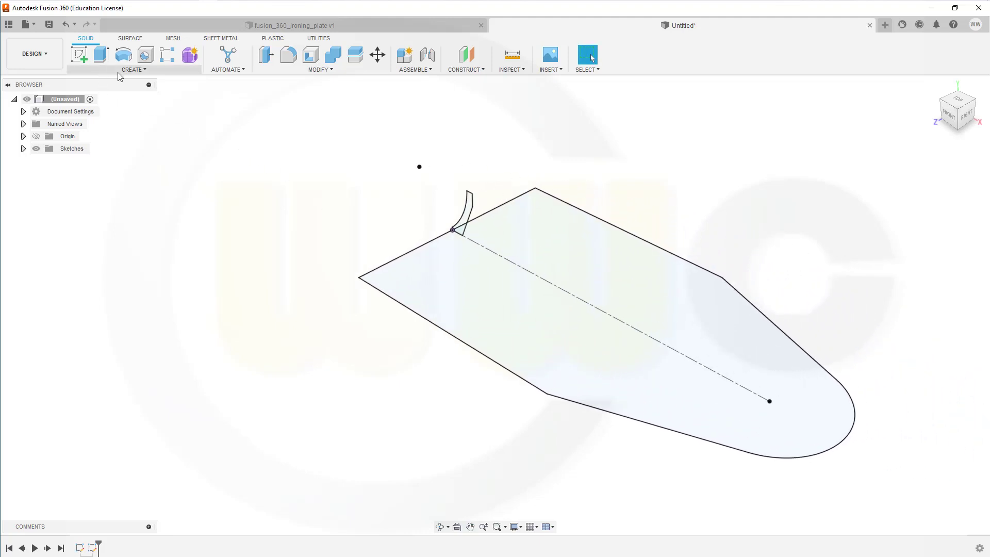
# Step: Sweep the small curved profile along the plate outline edge to form a solid rim body
pyautogui.click(132, 70)
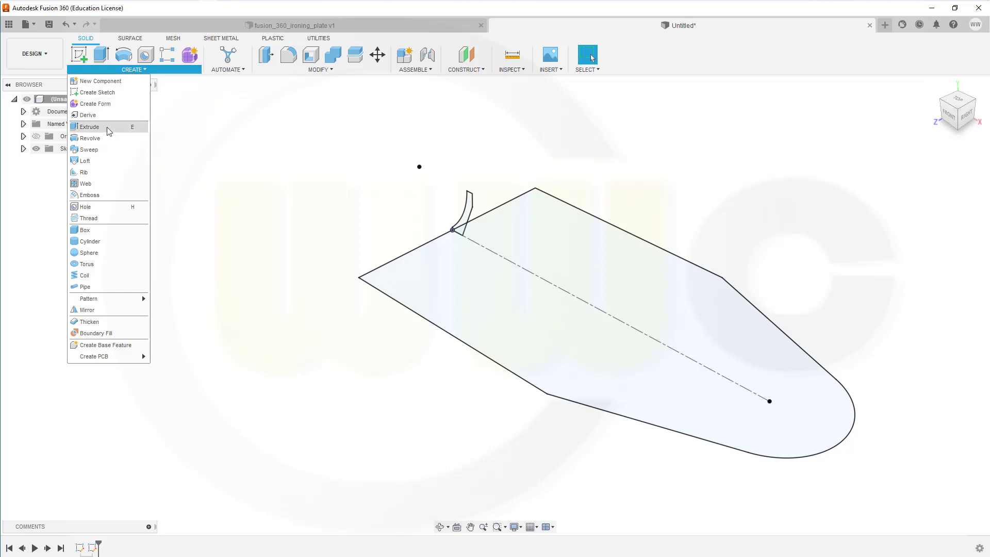
pyautogui.click(103, 149)
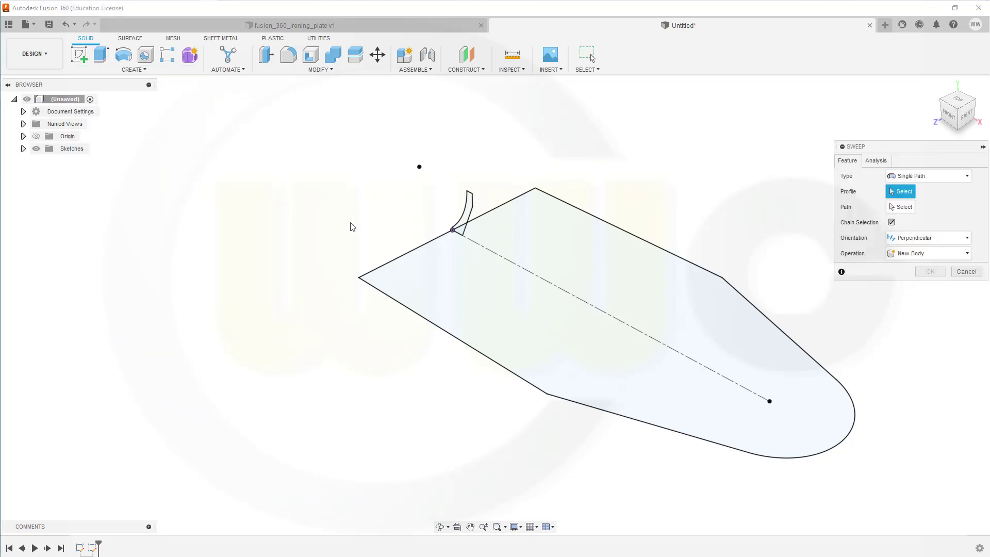
pyautogui.click(471, 209)
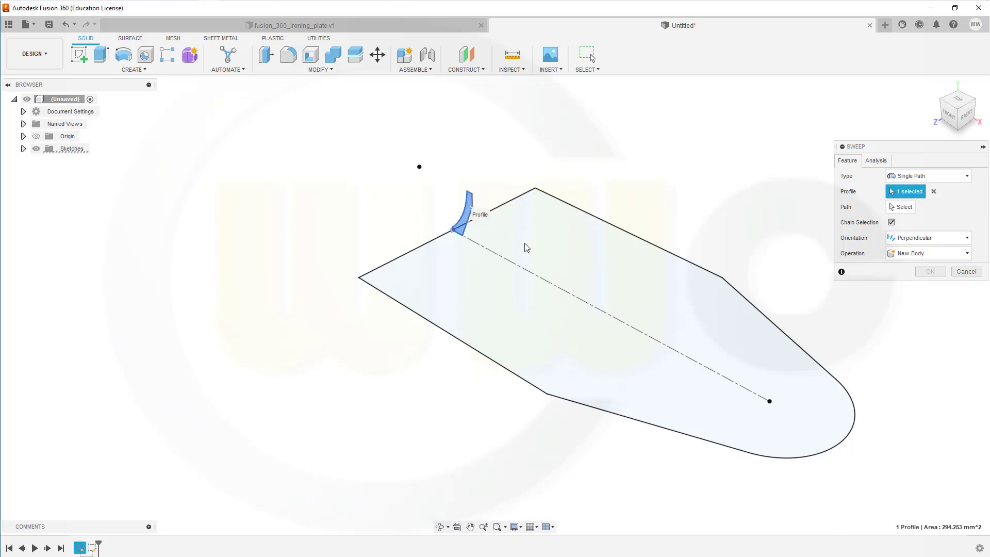
pyautogui.click(903, 208)
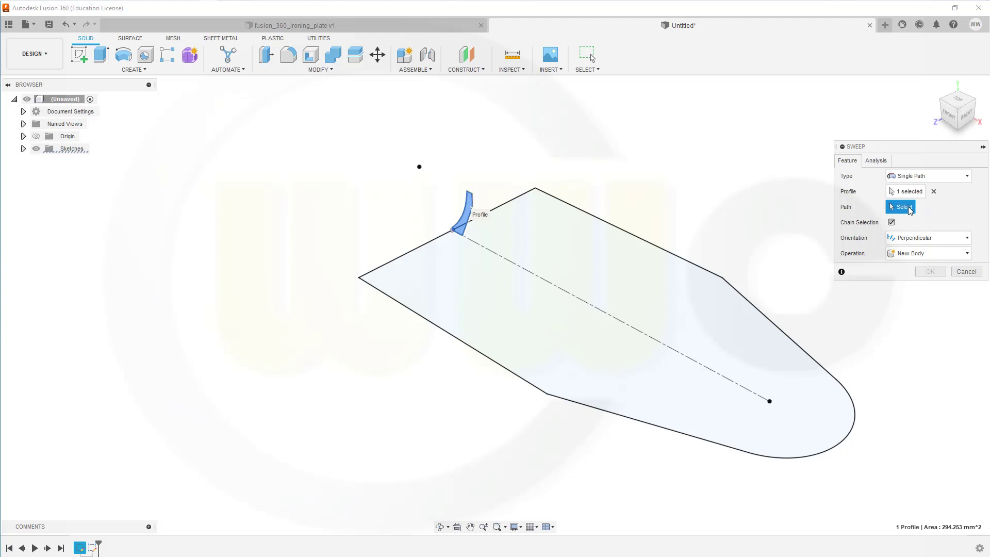
pyautogui.click(445, 337)
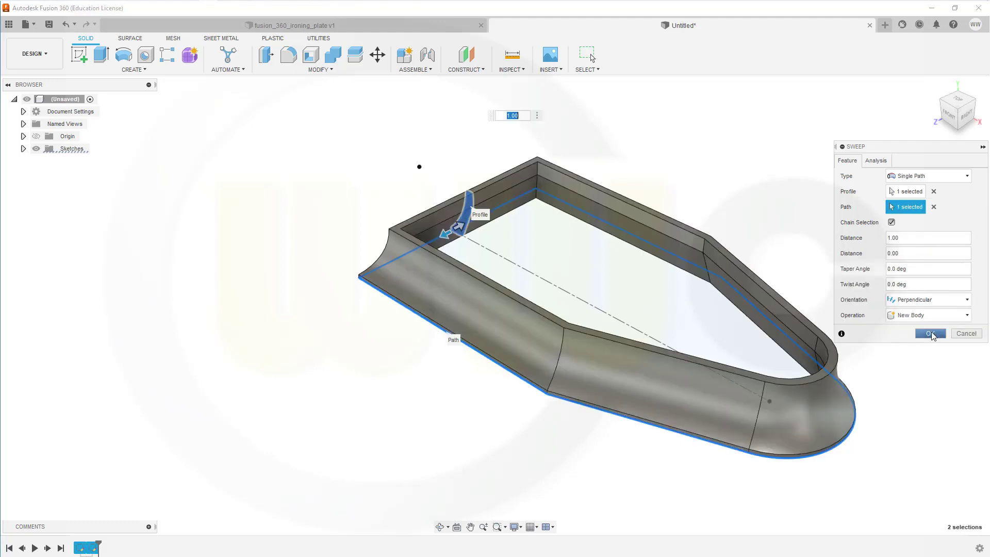
pyautogui.click(930, 334)
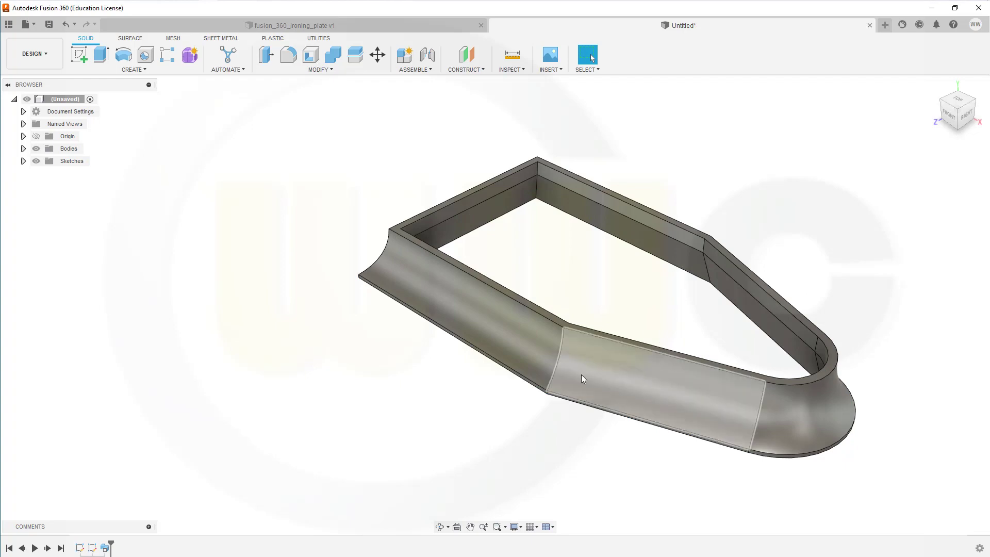
pyautogui.scroll(3, 594, 375)
pyautogui.scroll(-4, 609, 361)
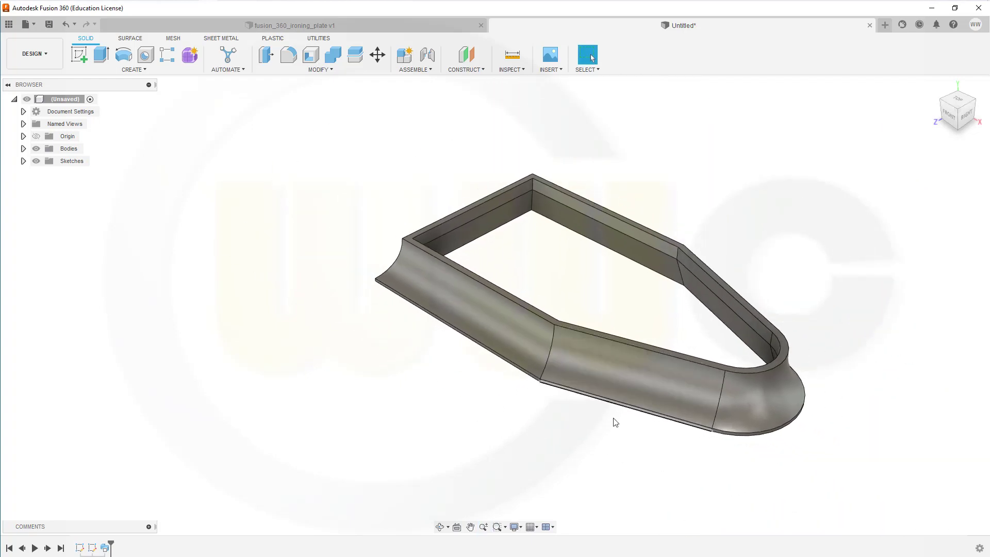
pyautogui.keyDown('shift'); pyautogui.moveTo(619, 387); pyautogui.dragTo(637, 361, button='middle'); pyautogui.keyUp('shift')
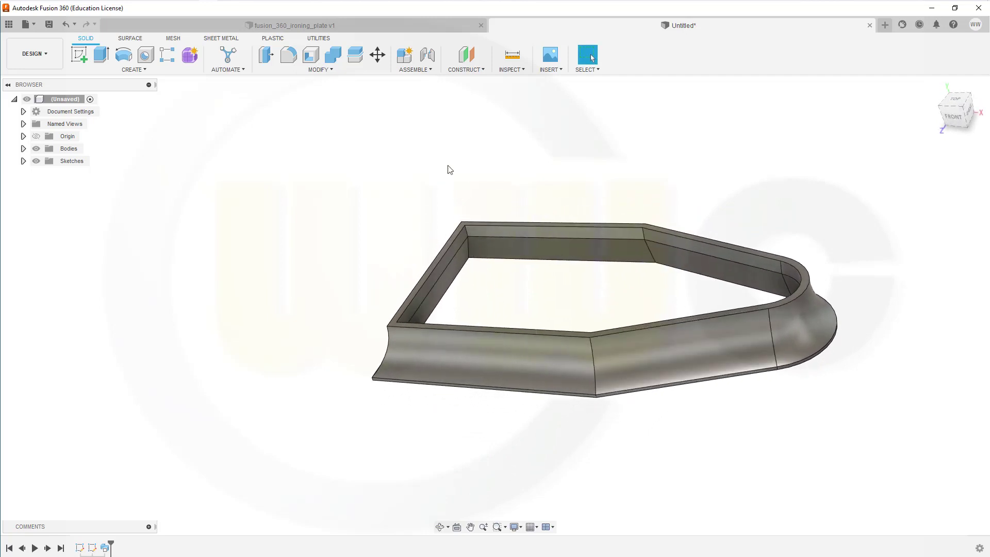
# Step: Create a construction plane offset 40 mm from the XZ plane
pyautogui.click(467, 67)
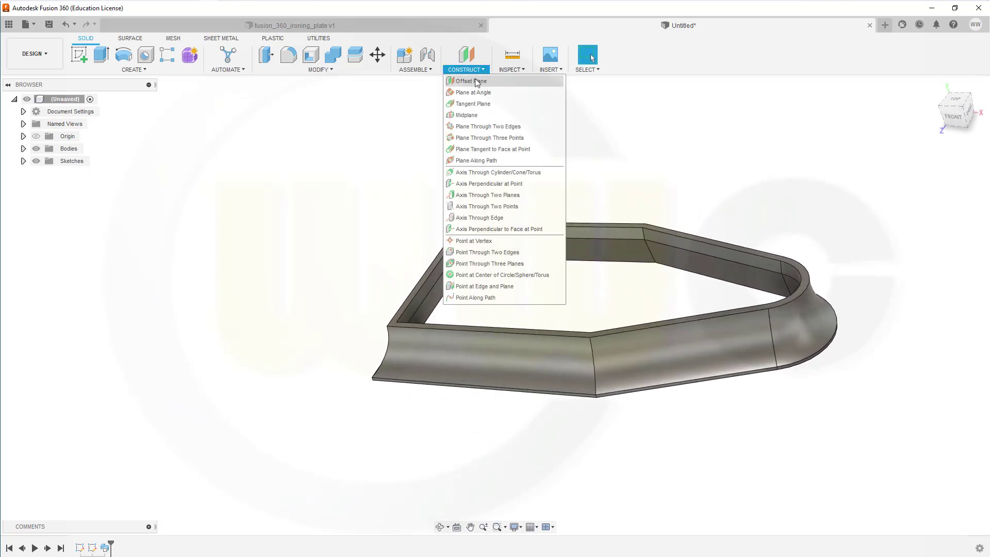
pyautogui.click(476, 81)
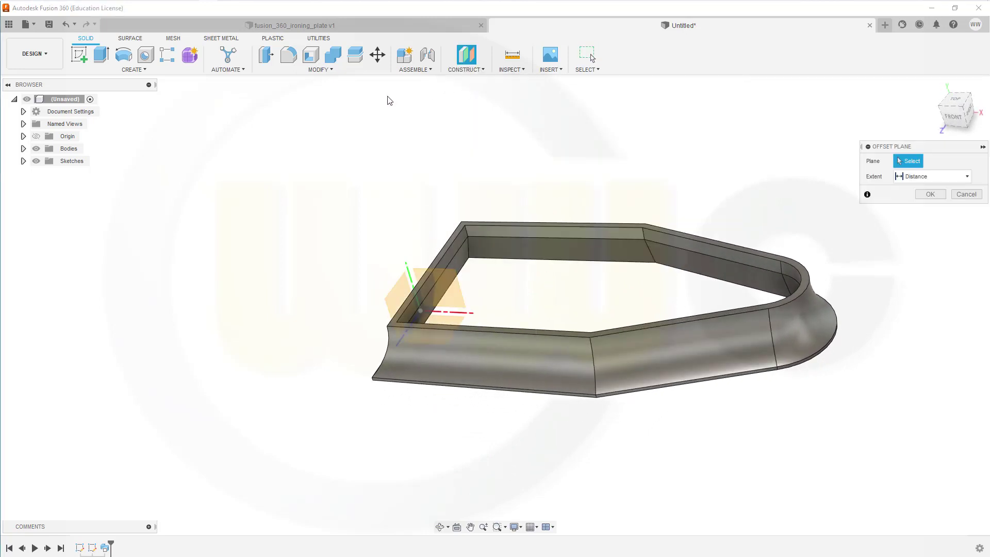
pyautogui.click(452, 324)
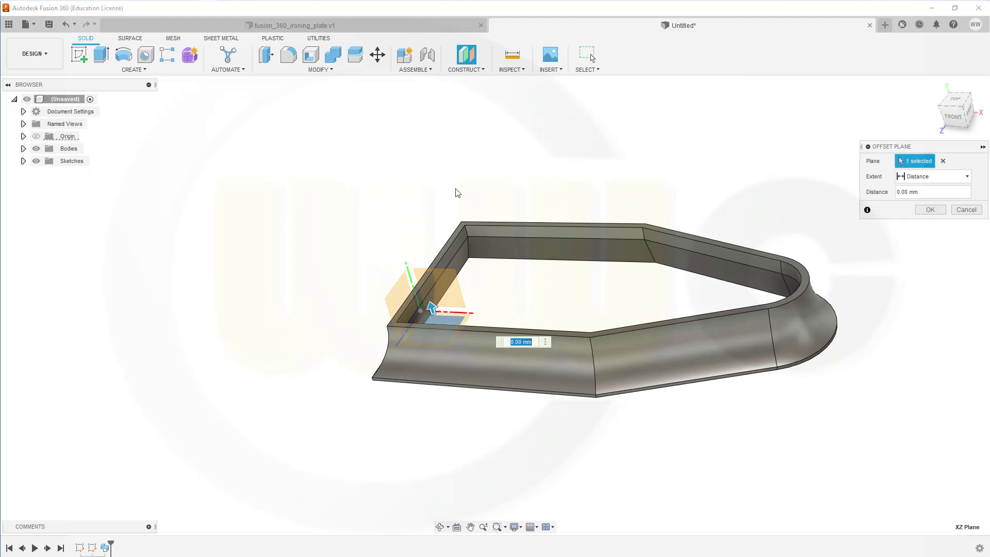
pyautogui.press('Return')
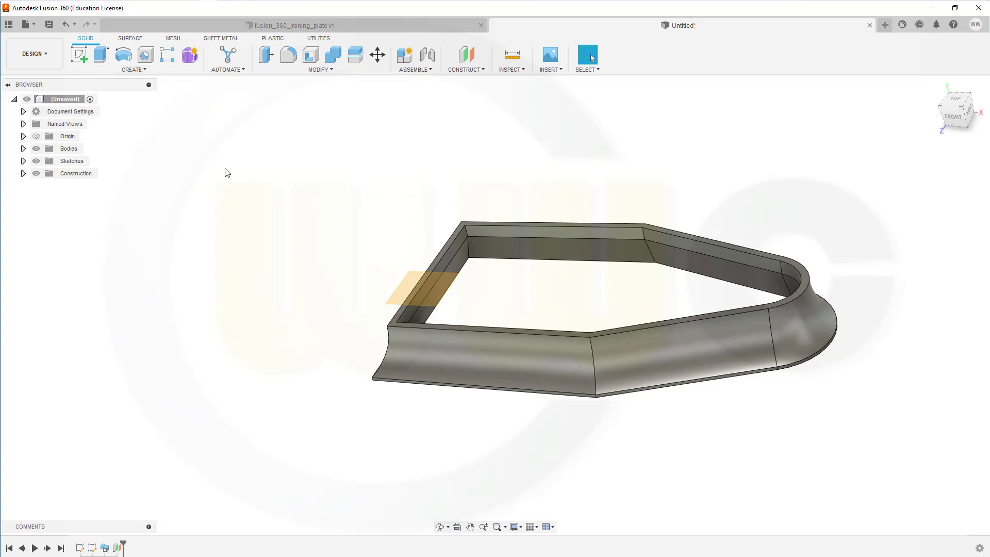
# Step: On the offset plane, sketch a 90 mm line starting at the origin
pyautogui.click(79, 57)
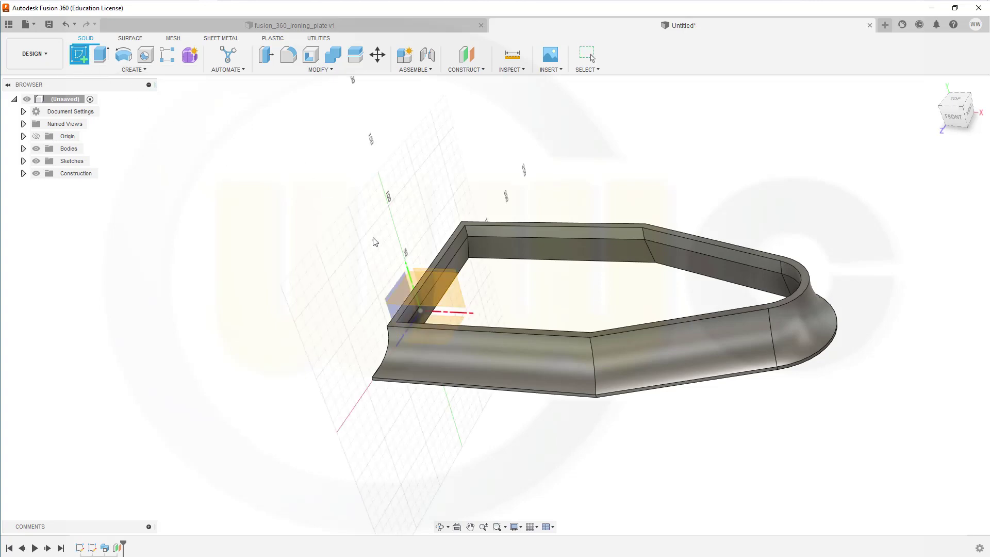
pyautogui.click(446, 298)
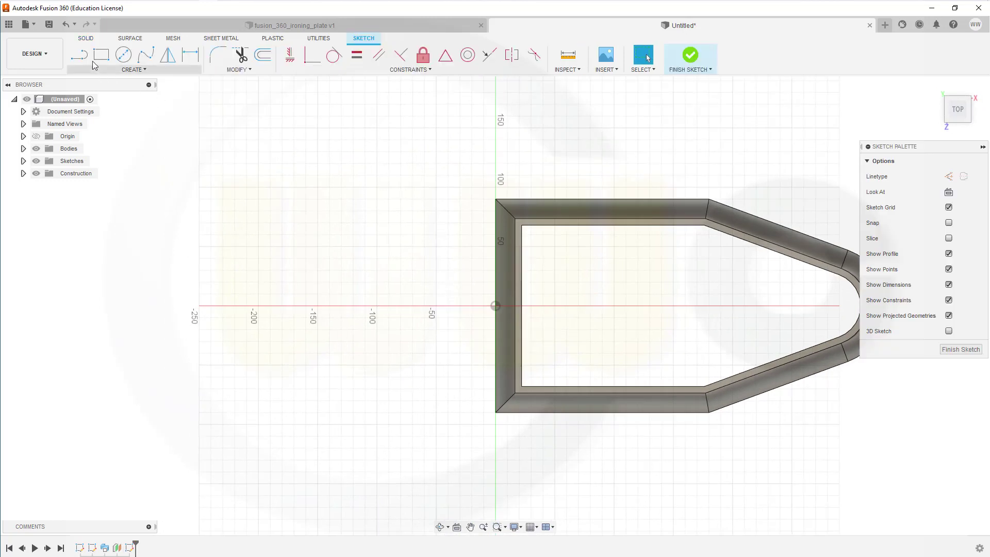
pyautogui.press('l')
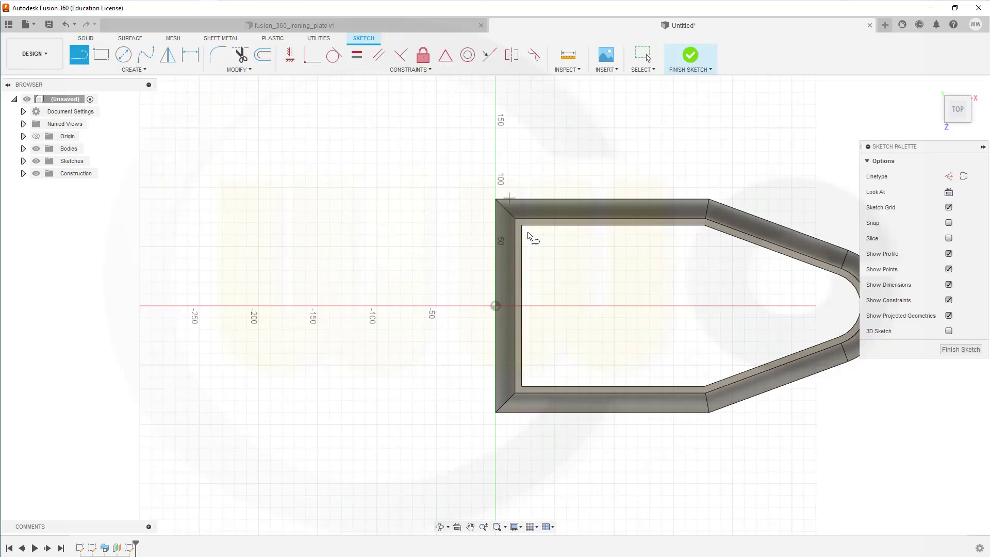
pyautogui.click(496, 306)
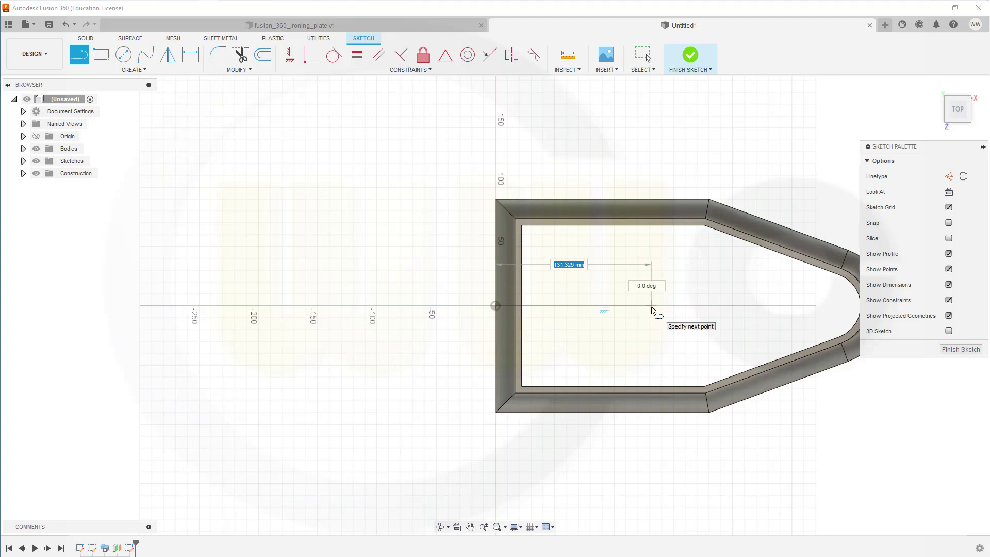
pyautogui.write('90')
pyautogui.press('Return')
pyautogui.press('Escape')
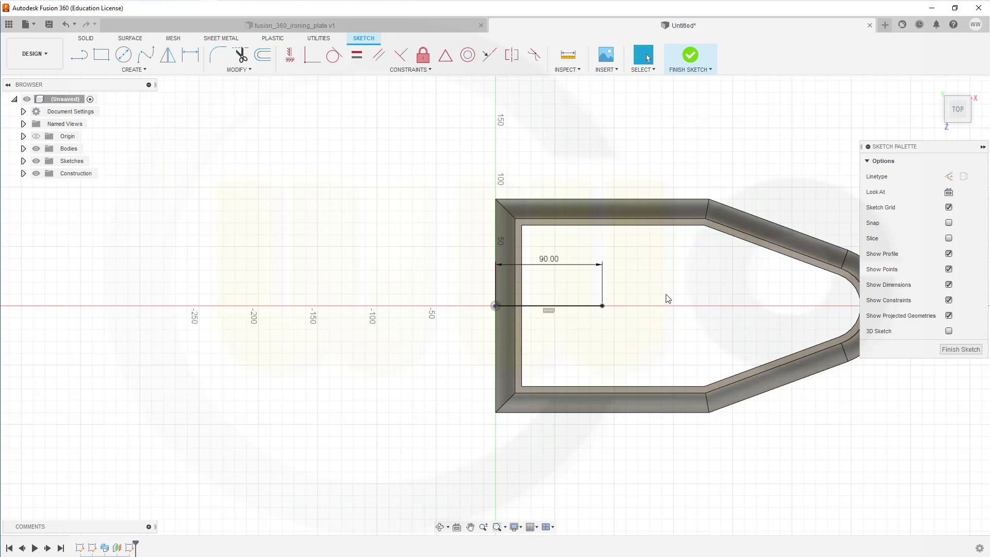
# Step: Place a sketch point past the line and align it horizontally with the line's end
pyautogui.click(144, 70)
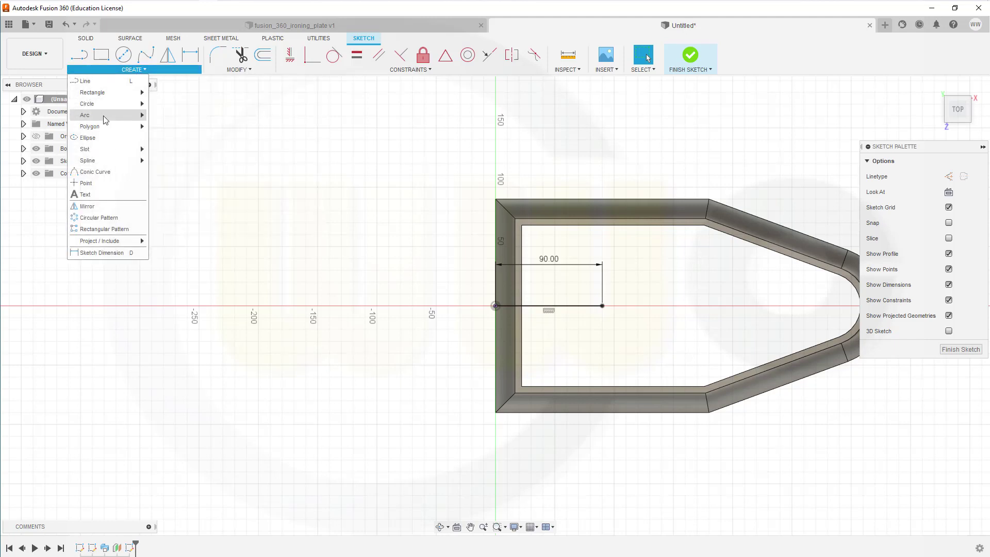
pyautogui.click(86, 183)
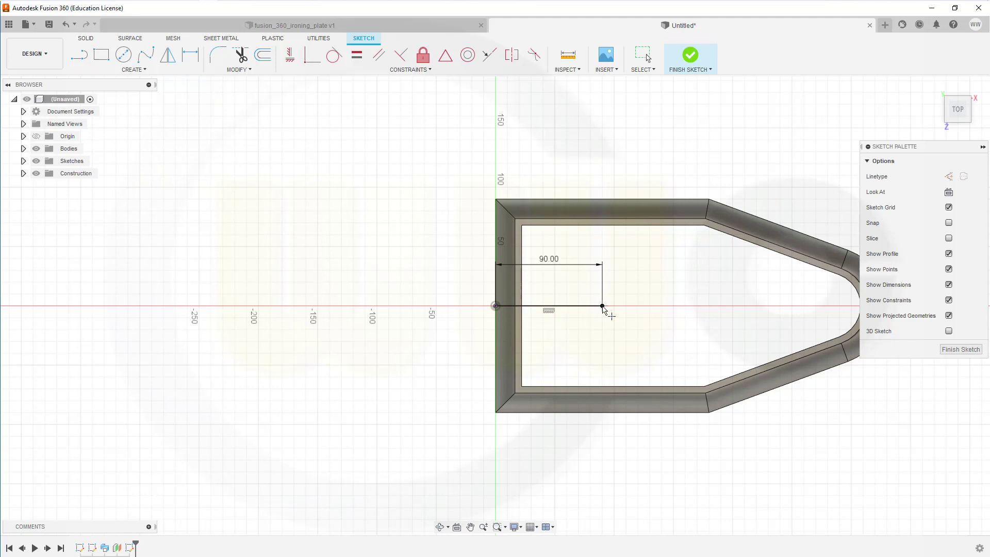
pyautogui.click(637, 306)
pyautogui.press('Escape')
pyautogui.click(290, 54)
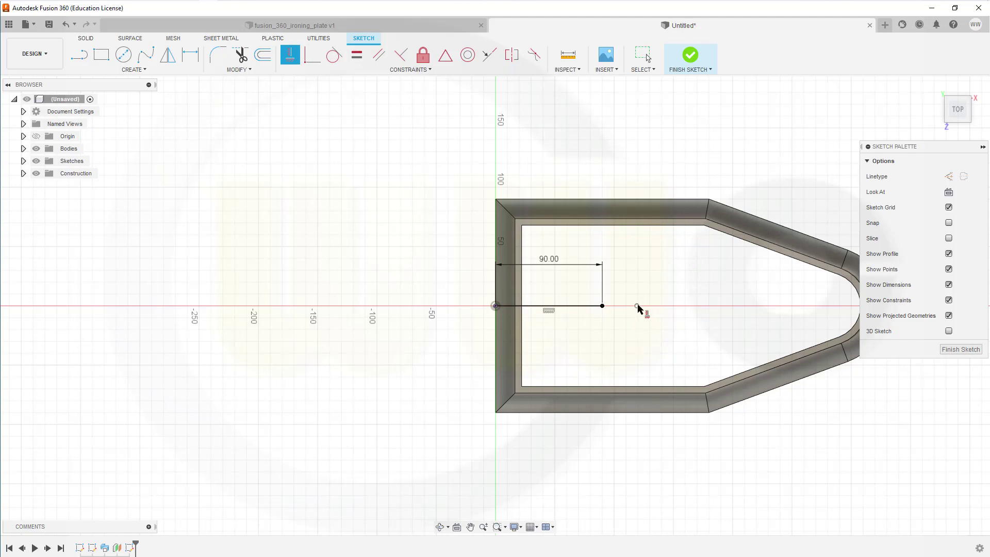
pyautogui.click(636, 306)
pyautogui.click(603, 306)
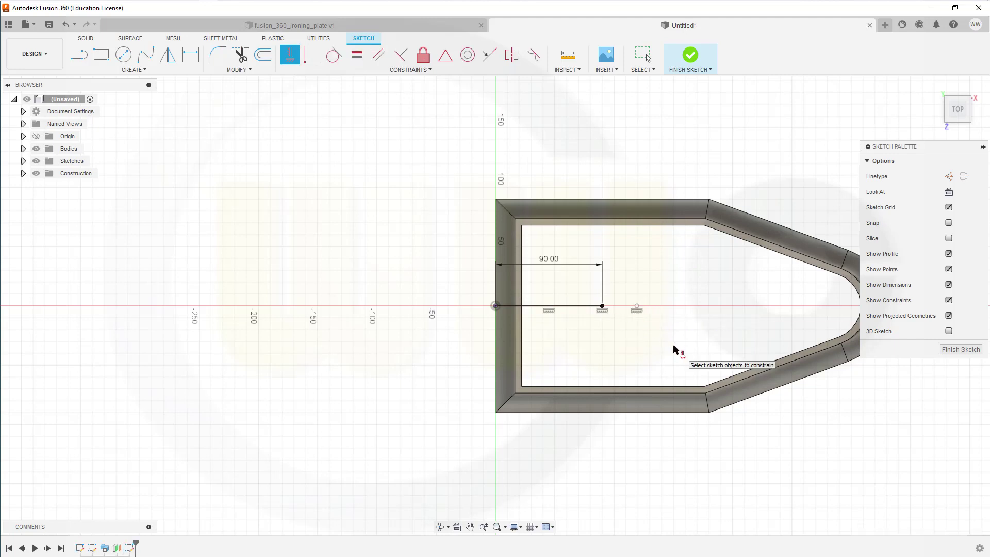
# Step: Dimension the point 10 mm from the line's end
pyautogui.click(192, 56)
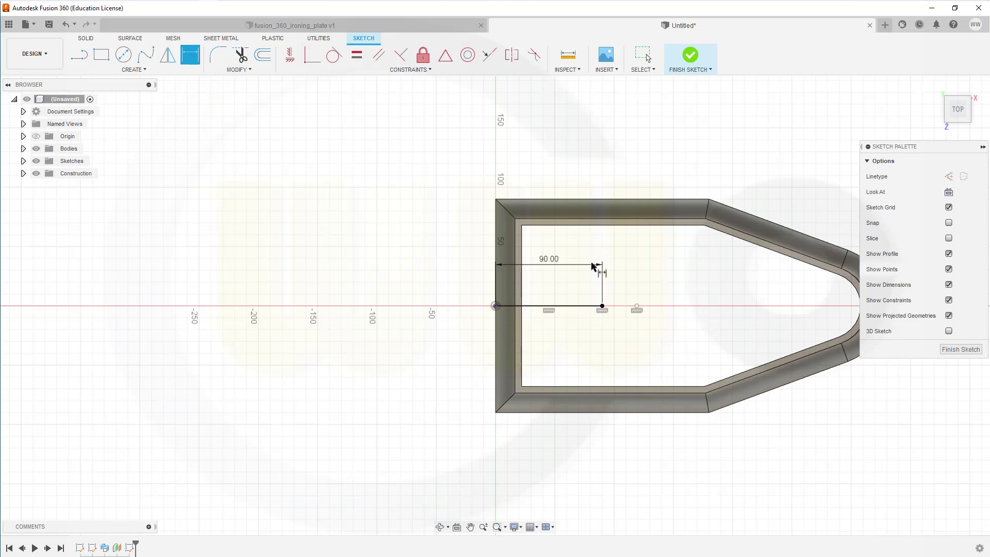
pyautogui.click(602, 306)
pyautogui.click(636, 307)
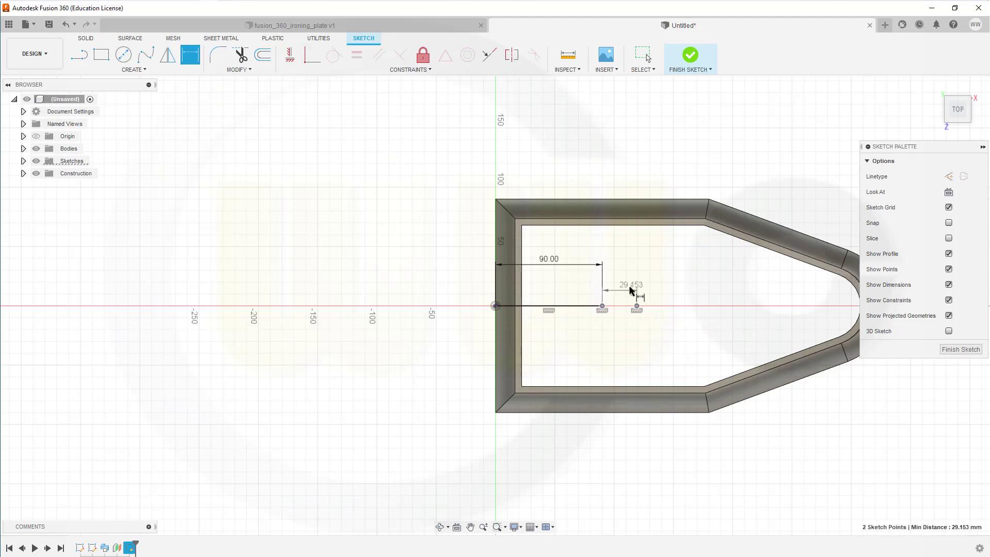
pyautogui.click(627, 273)
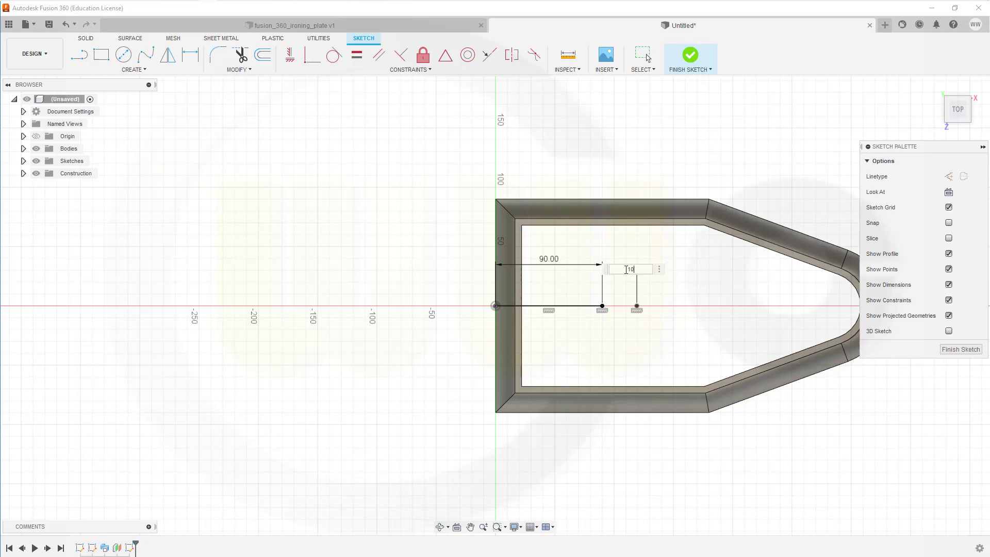
pyautogui.press('Return')
pyautogui.press('Escape')
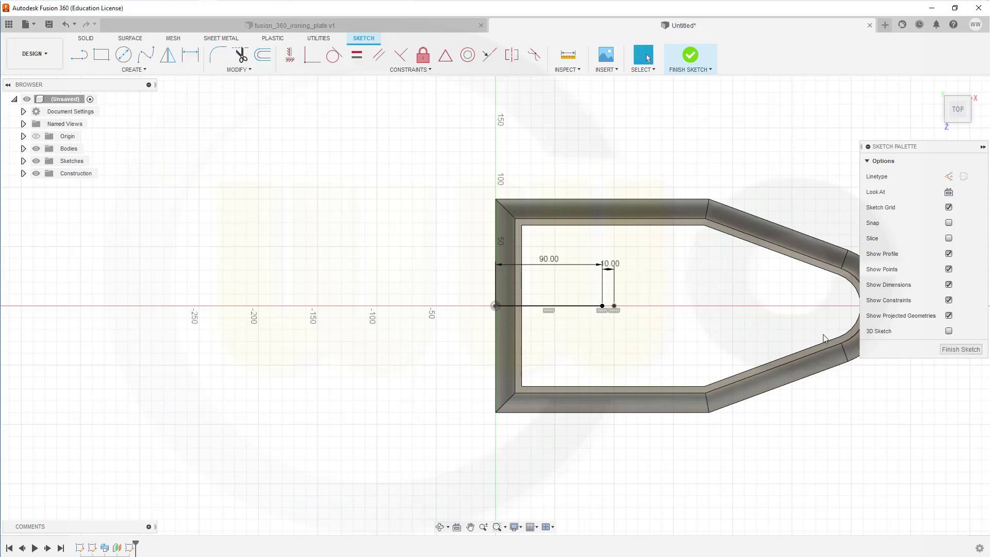
# Step: Finish the line-and-point sketch and orbit the plate to a lower 3D angle
pyautogui.click(960, 350)
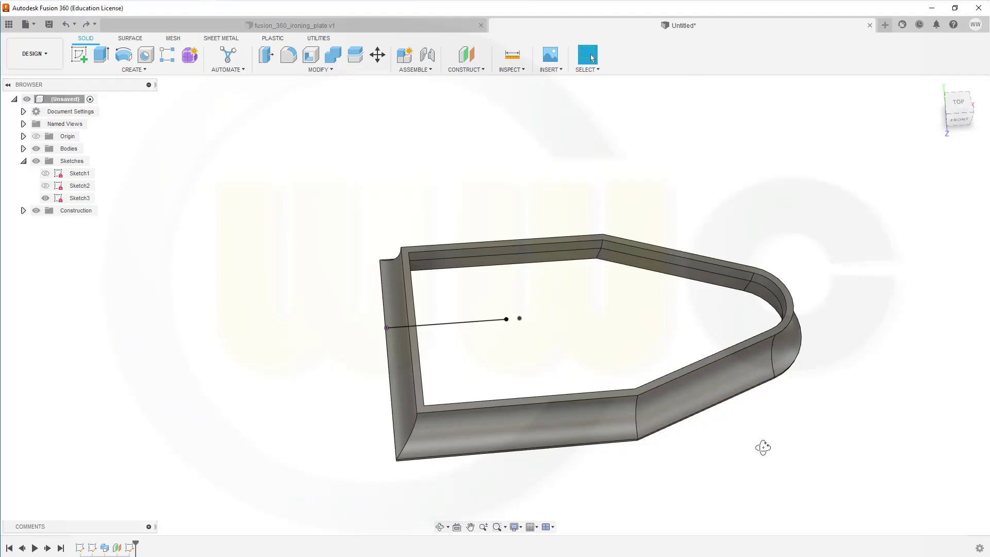
pyautogui.moveTo(763, 444)
pyautogui.keyDown('shift'); pyautogui.mouseDown(button='middle')
pyautogui.moveTo(749, 416)
pyautogui.moveTo(771, 411)
pyautogui.moveTo(769, 421)
pyautogui.mouseUp(button='middle'); pyautogui.keyUp('shift')
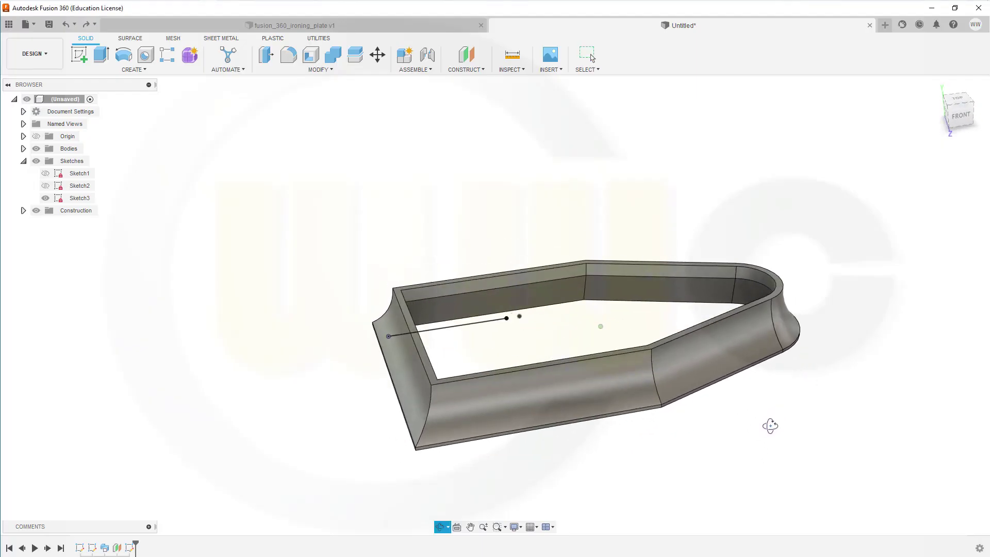
pyautogui.click(132, 68)
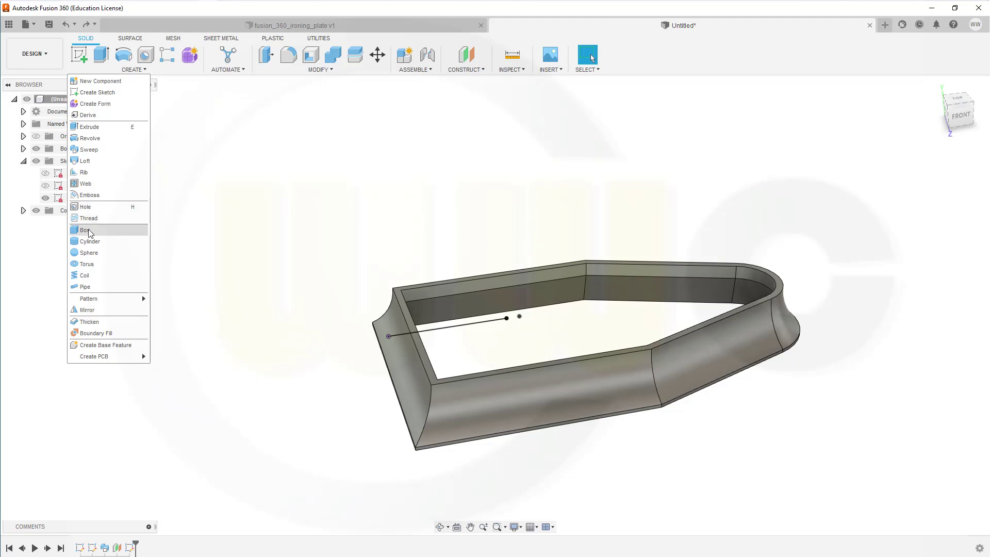
# Step: Add a one-sided 11 mm rib from the sketch line with flipped direction, then show Sketch3 again
pyautogui.click(84, 173)
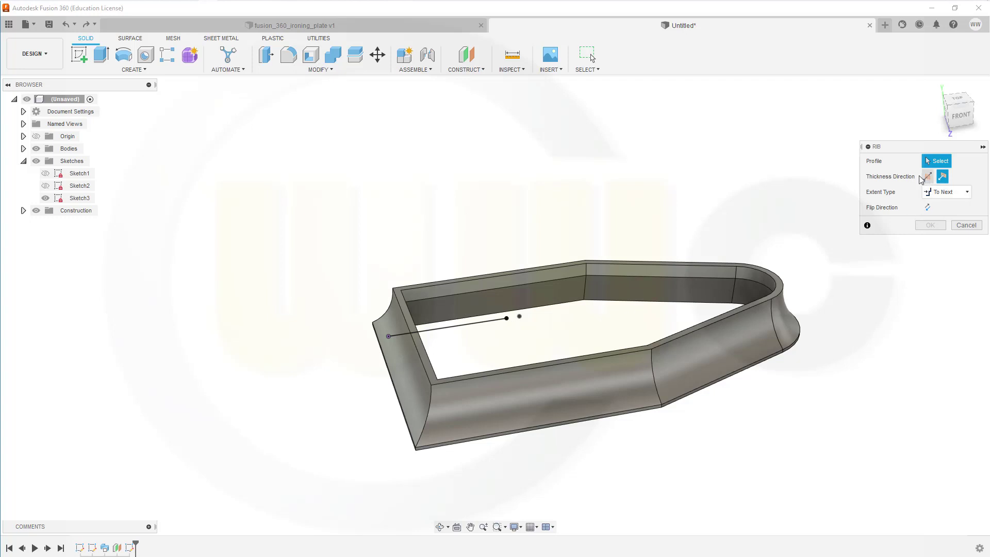
pyautogui.click(465, 330)
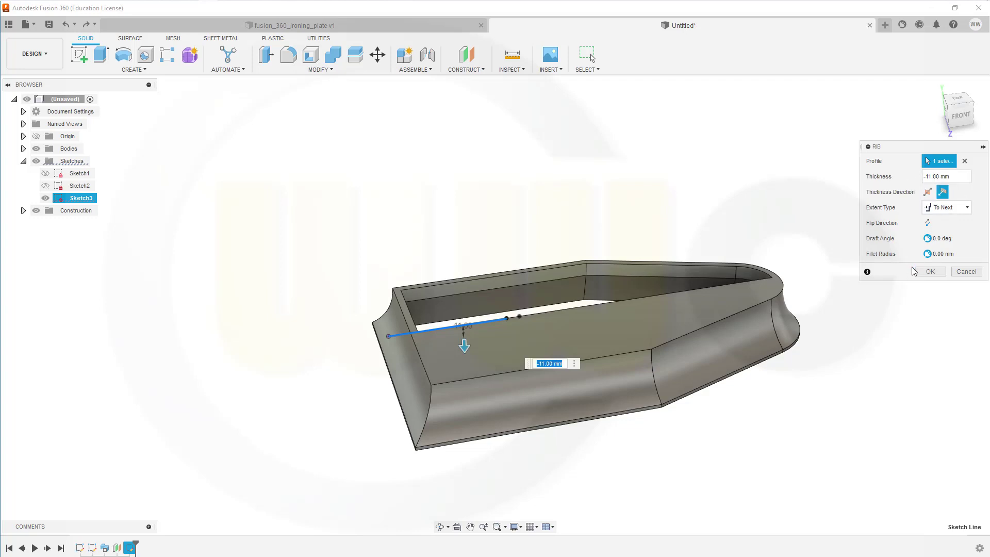
pyautogui.click(928, 193)
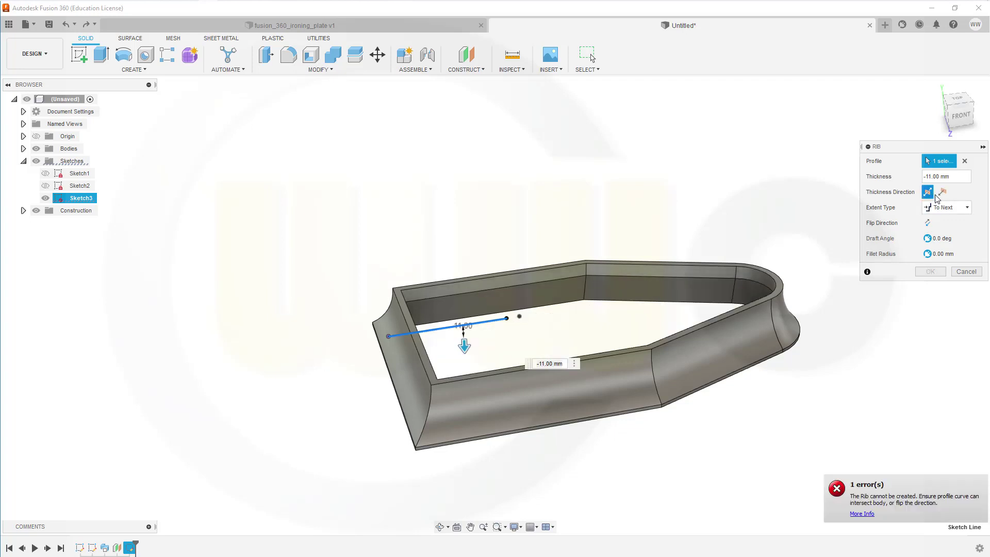
pyautogui.click(943, 193)
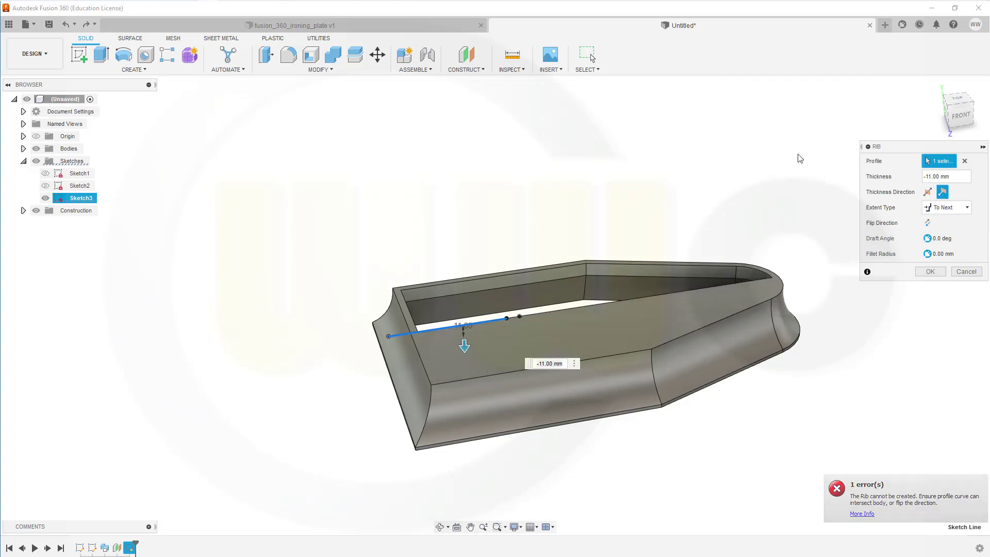
pyautogui.click(927, 223)
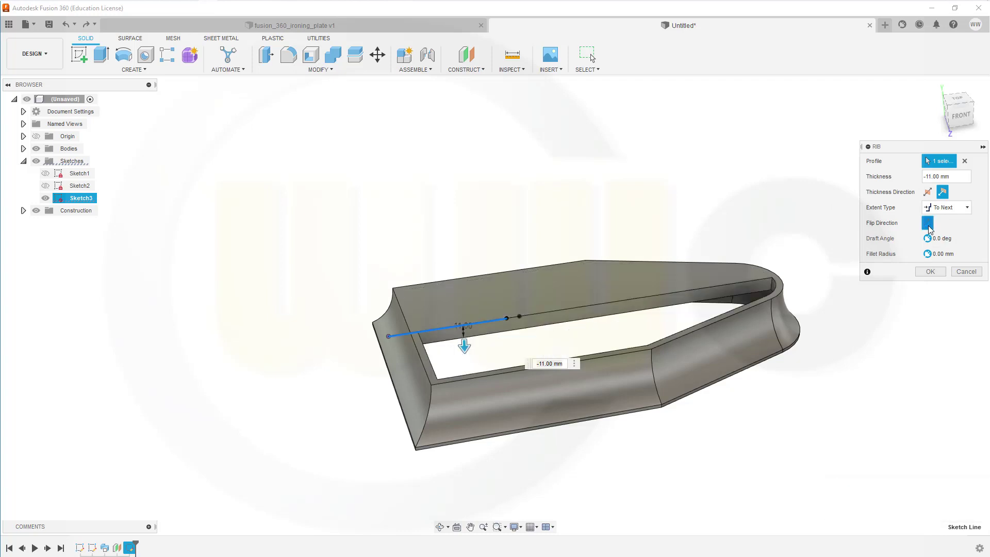
pyautogui.click(927, 223)
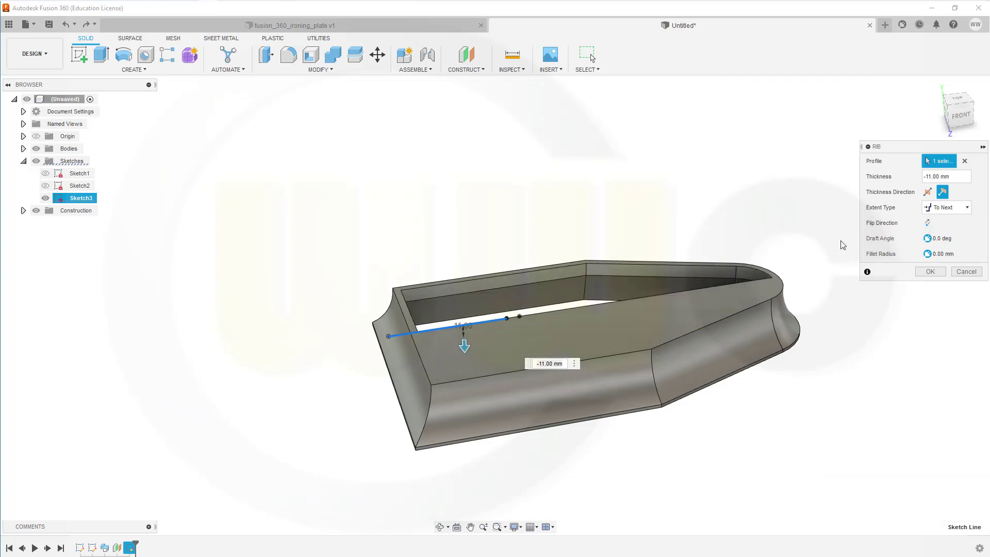
pyautogui.click(928, 226)
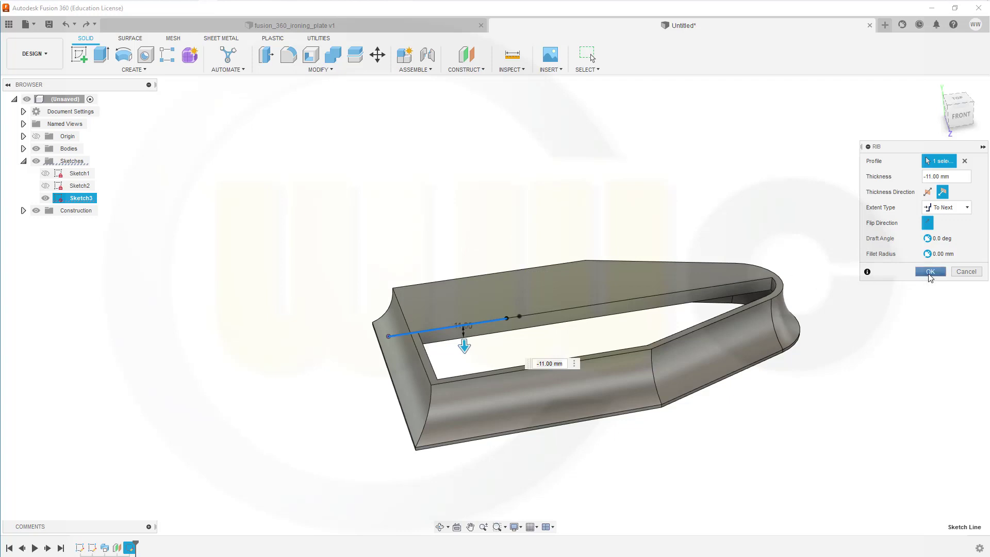
pyautogui.click(931, 272)
pyautogui.click(45, 198)
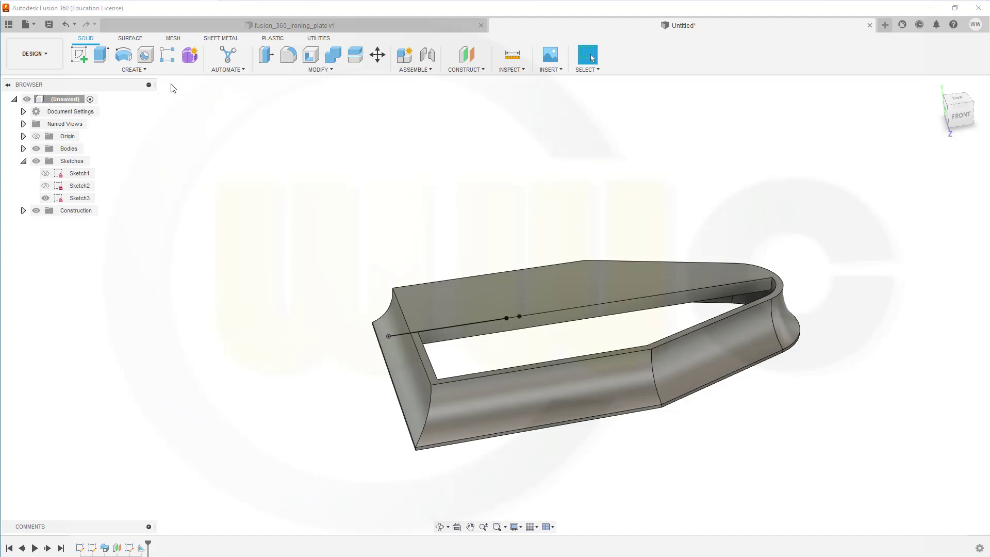
# Step: Repeat the rib on the sketch line, flipped, to fill the rest of the plate opening
pyautogui.rightClick(395, 189)
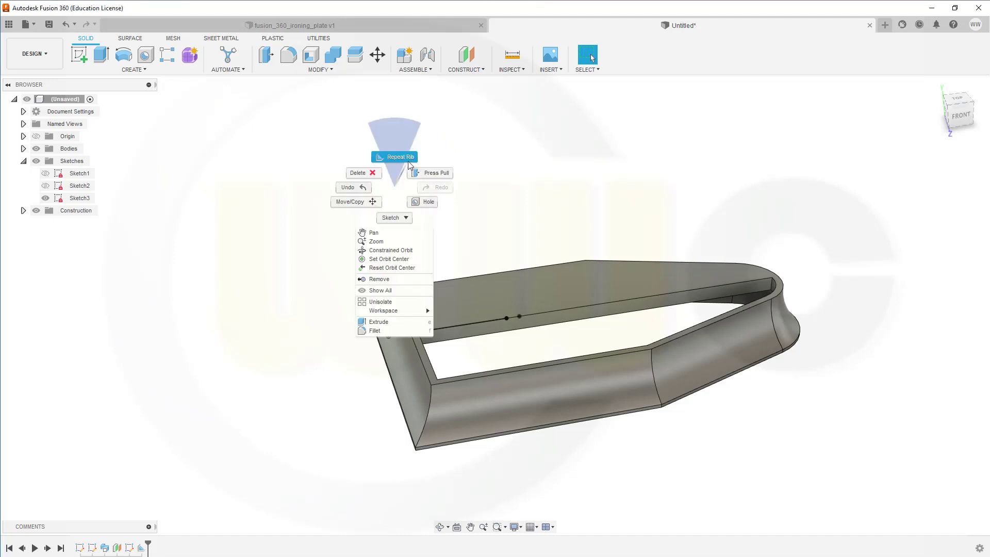
pyautogui.click(407, 161)
pyautogui.click(434, 328)
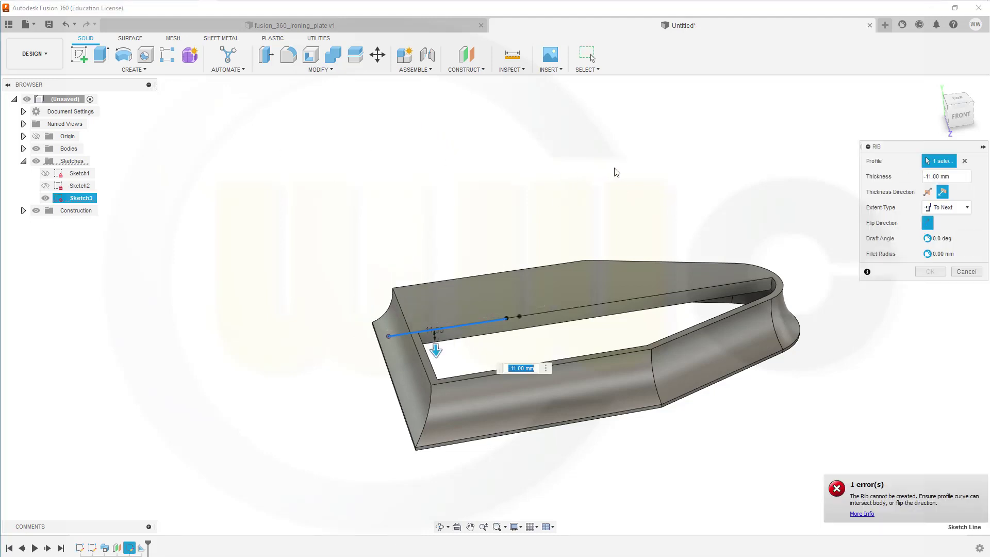
pyautogui.click(927, 227)
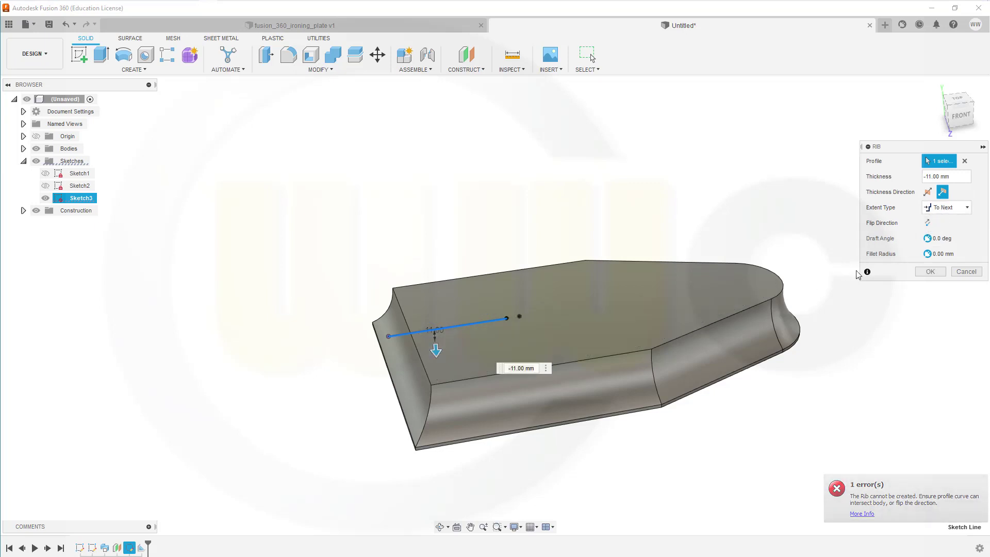
pyautogui.click(926, 273)
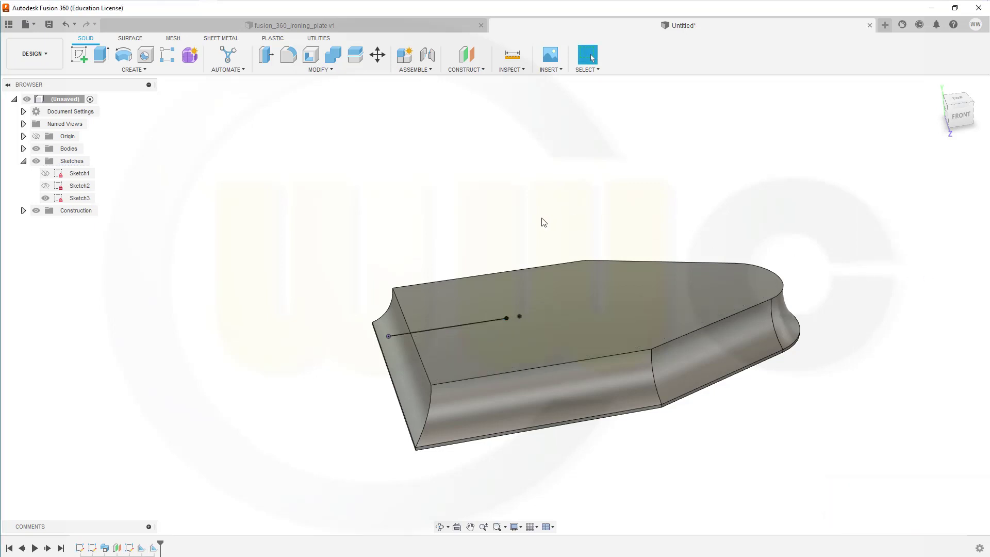
pyautogui.moveTo(748, 430)
pyautogui.keyDown('shift'); pyautogui.mouseDown(button='middle')
pyautogui.moveTo(760, 433)
pyautogui.moveTo(751, 439)
pyautogui.mouseUp(button='middle'); pyautogui.keyUp('shift')
pyautogui.press('Escape')
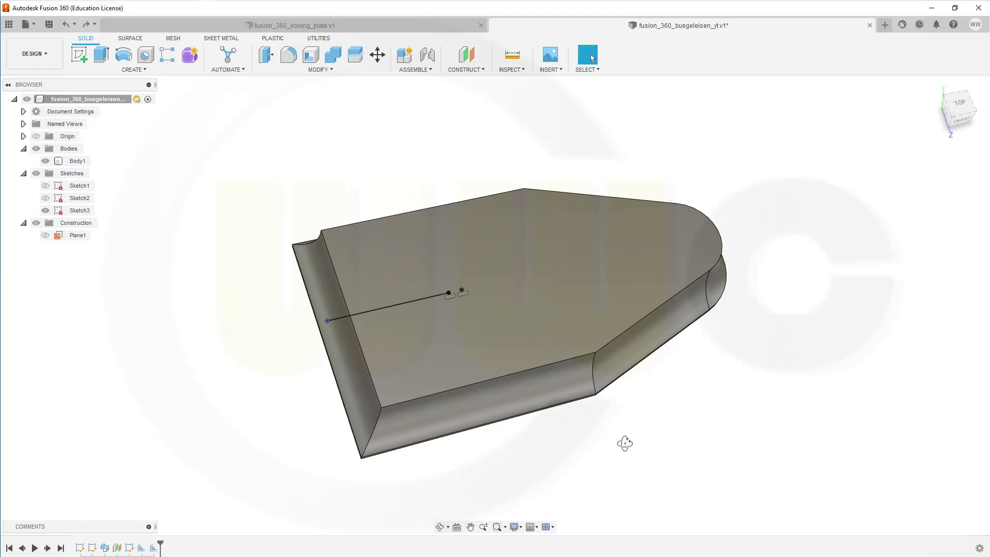
pyautogui.moveTo(626, 441)
pyautogui.keyDown('shift'); pyautogui.mouseDown(button='middle')
pyautogui.moveTo(623, 413)
pyautogui.moveTo(650, 418)
pyautogui.moveTo(623, 455)
pyautogui.moveTo(636, 442)
pyautogui.moveTo(618, 426)
pyautogui.moveTo(628, 448)
pyautogui.moveTo(627, 433)
pyautogui.mouseUp(button='middle'); pyautogui.keyUp('shift')
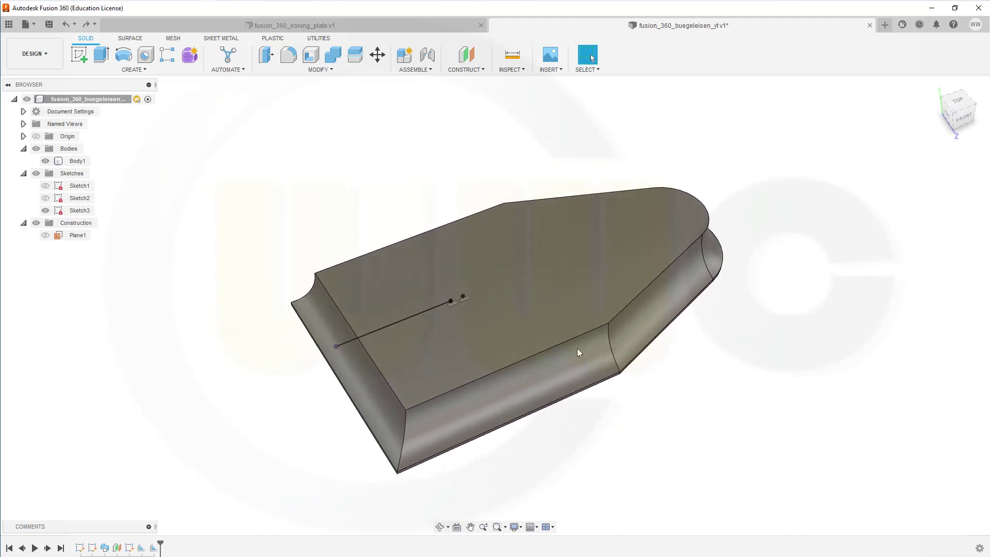
# Step: Create construction point Point3 at the sketch line's end vertex
pyautogui.click(483, 69)
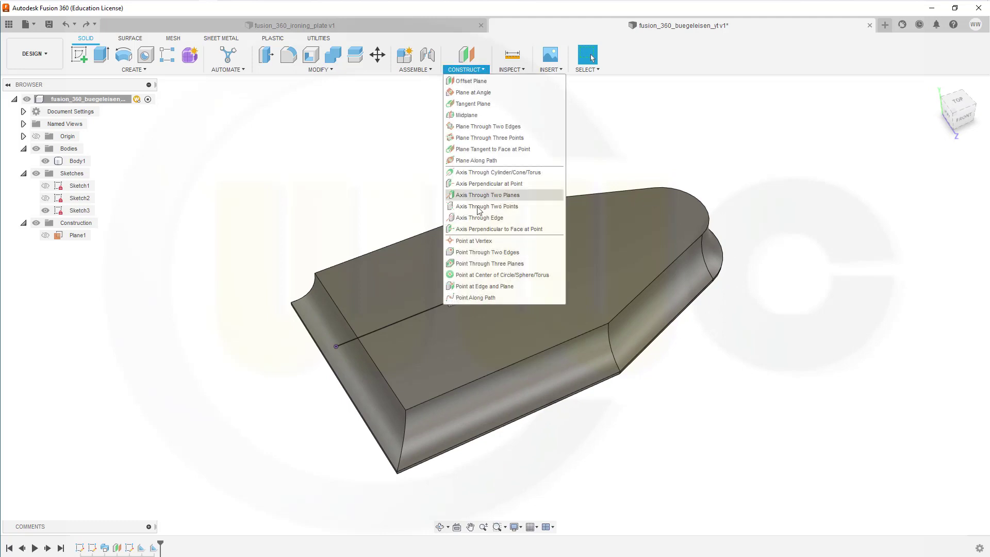
pyautogui.click(474, 241)
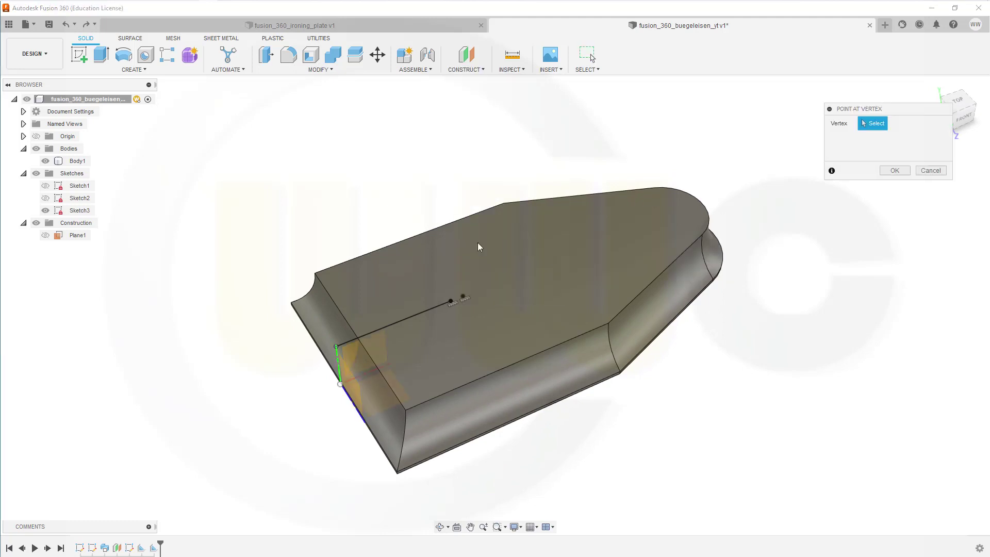
pyautogui.click(463, 297)
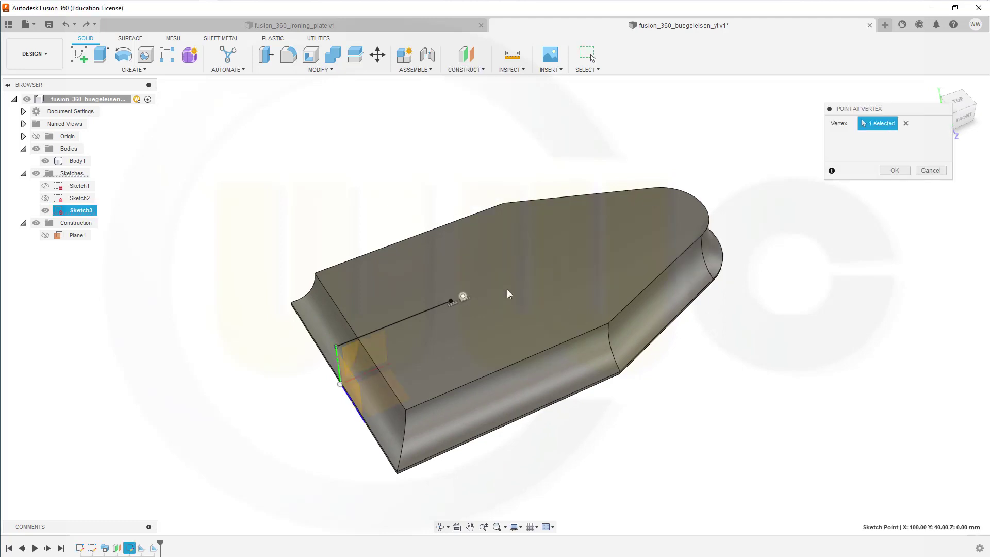
pyautogui.click(891, 168)
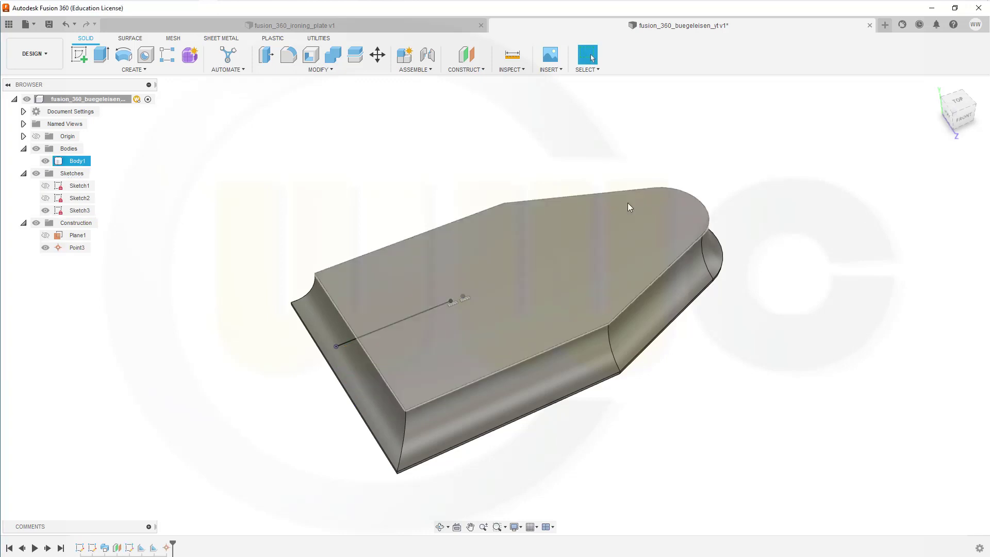
# Step: Start a coil sketched on Plane1 and place its centre point
pyautogui.click(139, 72)
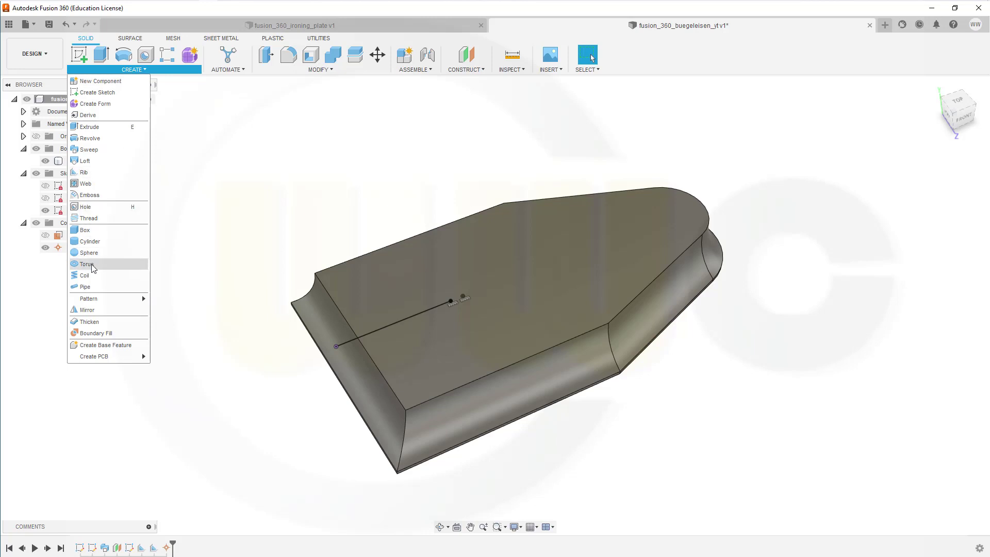
pyautogui.click(85, 275)
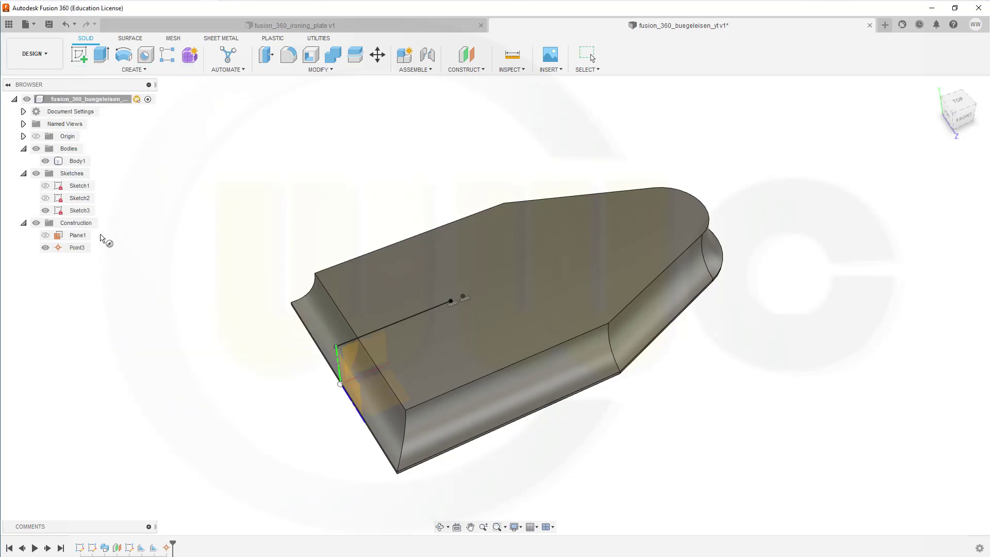
pyautogui.click(77, 235)
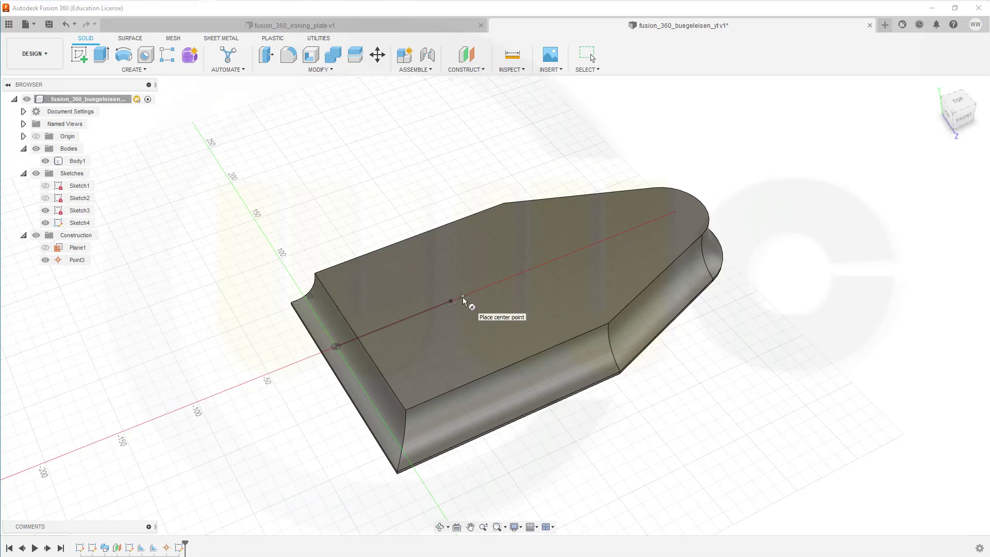
pyautogui.click(512, 265)
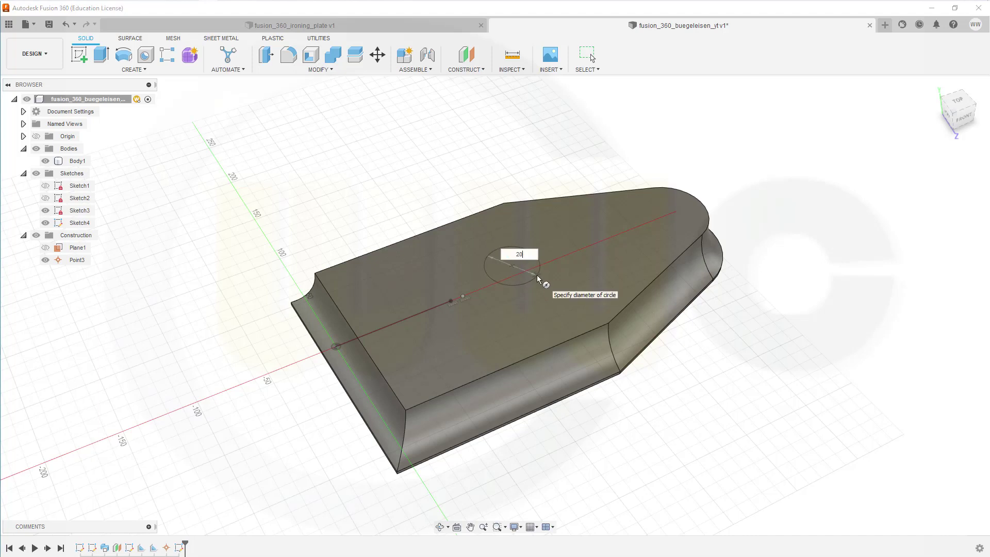
pyautogui.write('20')
pyautogui.press('Return')
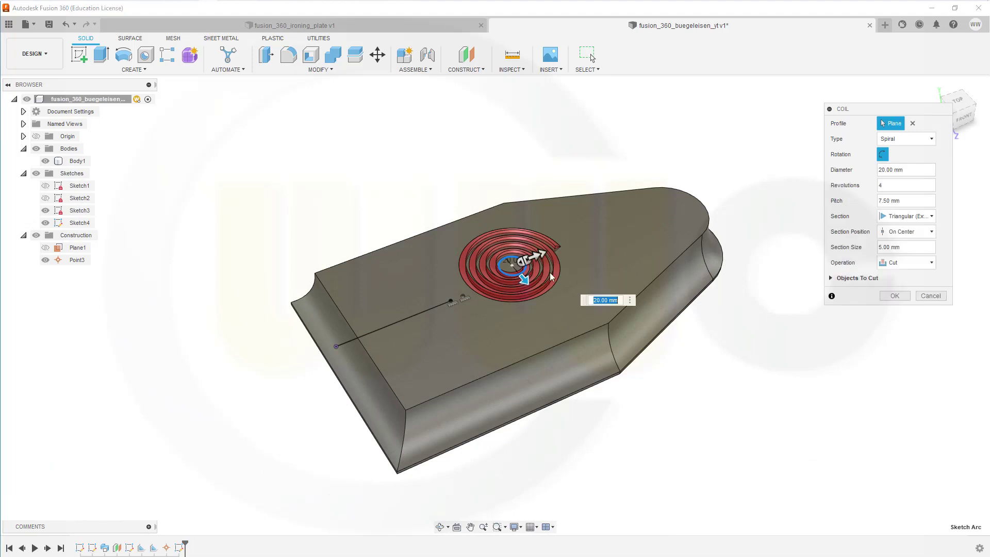
pyautogui.scroll(2, 600, 201)
pyautogui.scroll(2, 600, 200)
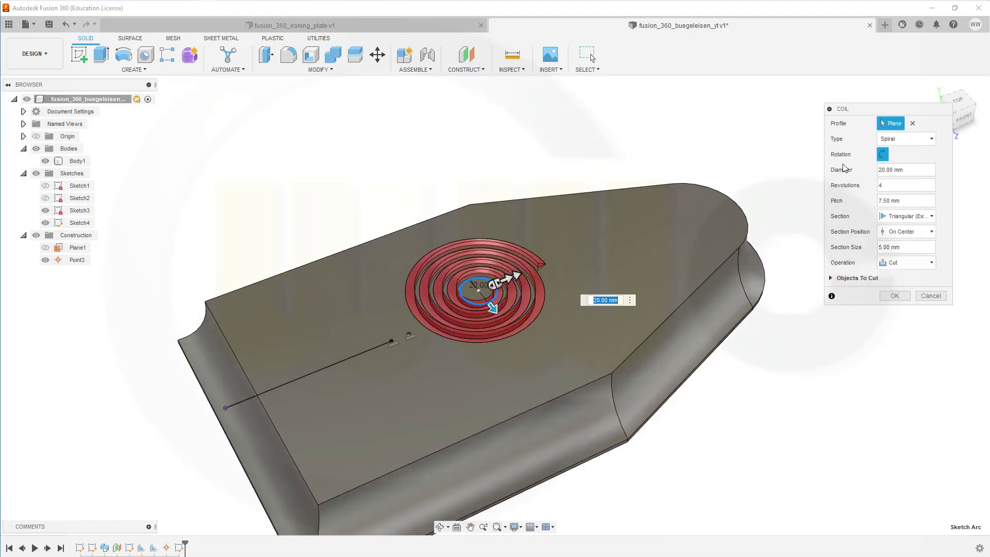
pyautogui.click(932, 140)
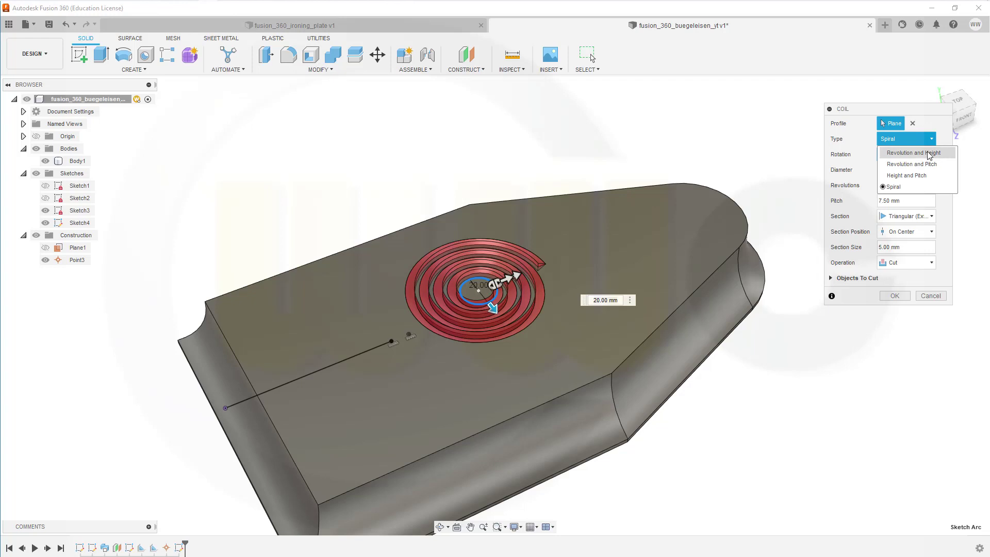
pyautogui.click(897, 189)
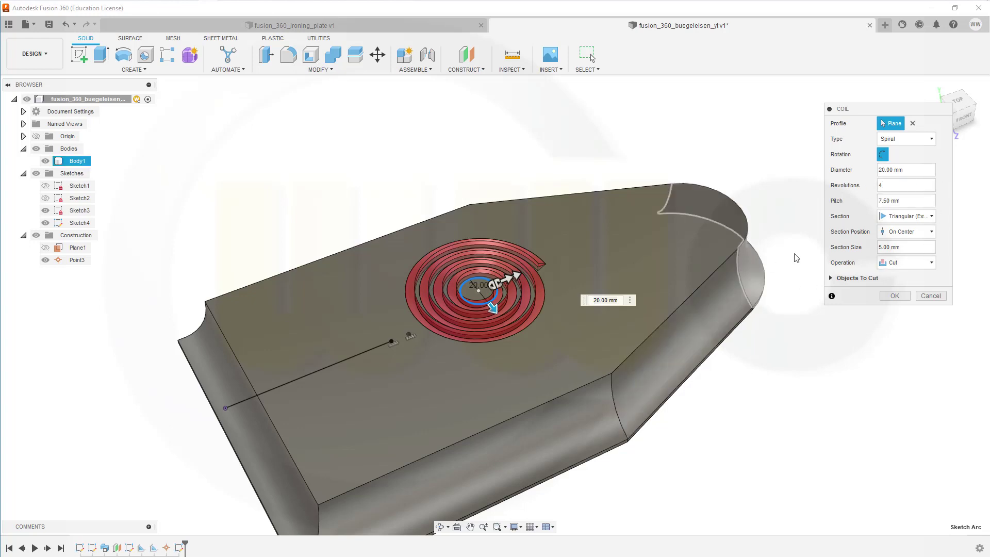
pyautogui.click(934, 216)
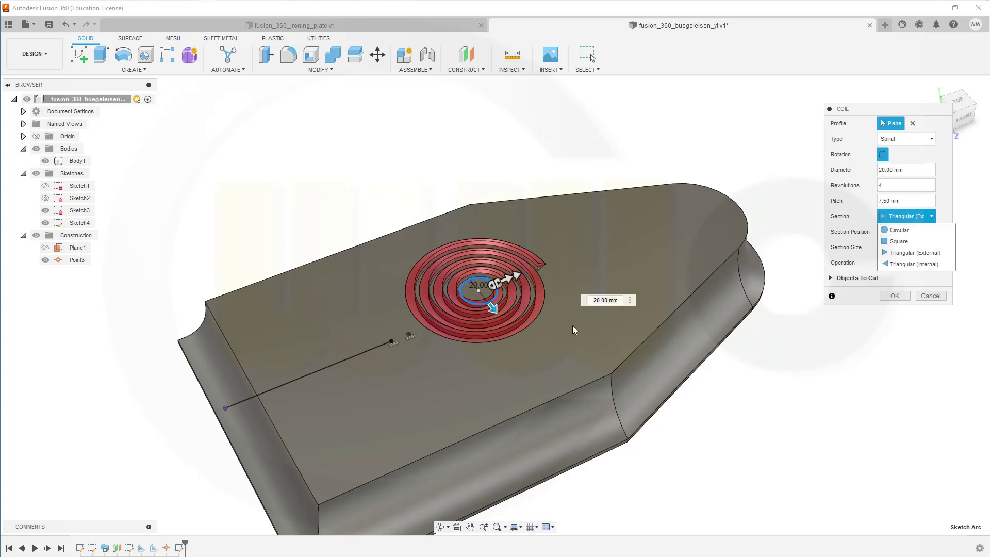
pyautogui.click(957, 100)
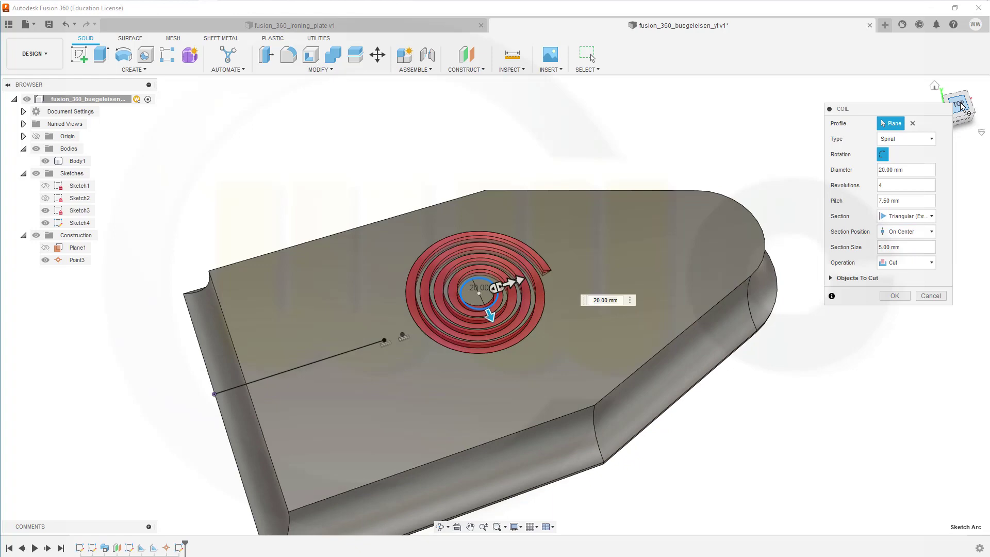
pyautogui.scroll(8, 483, 355)
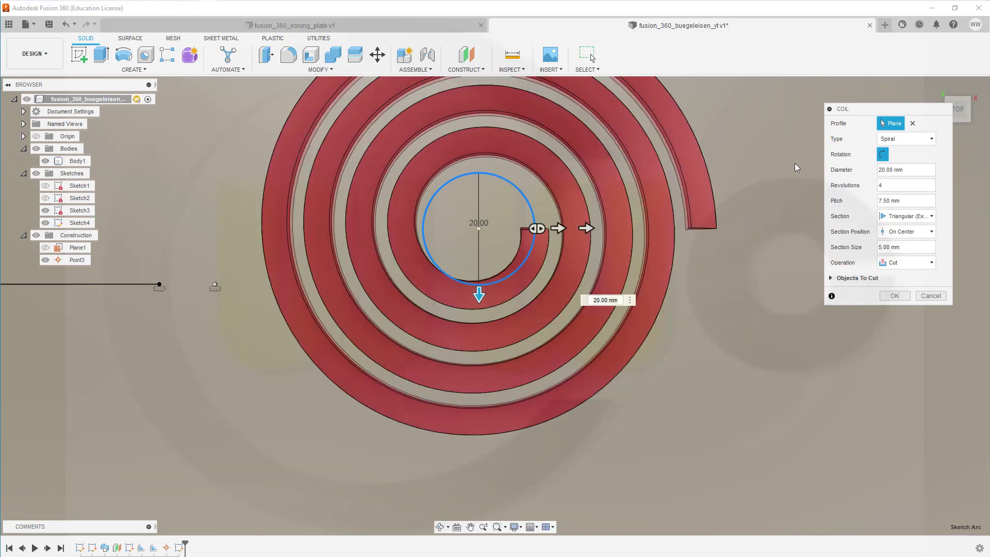
# Step: Give the coil a 17.5 mm diameter, 15 mm pitch and New Body operation
pyautogui.click(898, 170)
pyautogui.write('17.5')
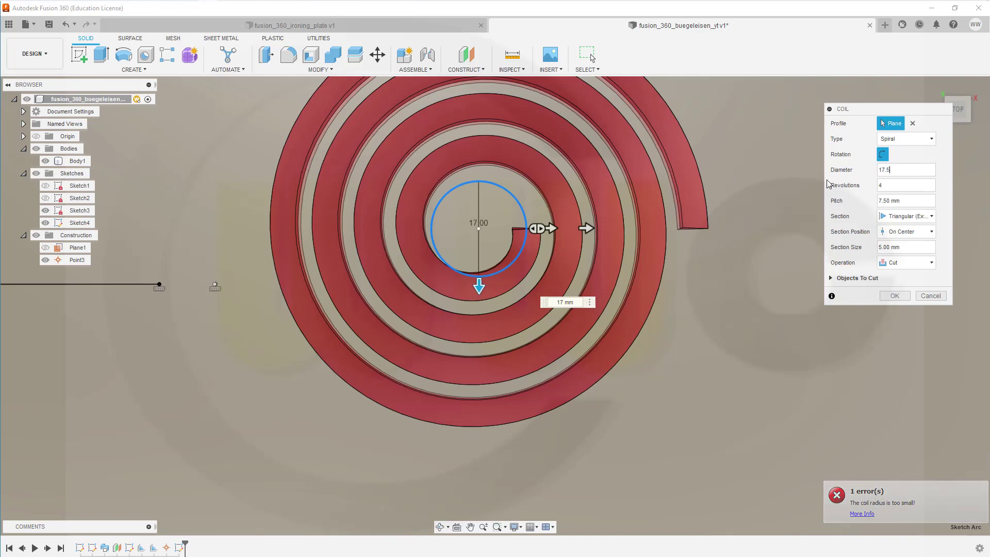
pyautogui.press('Tab')
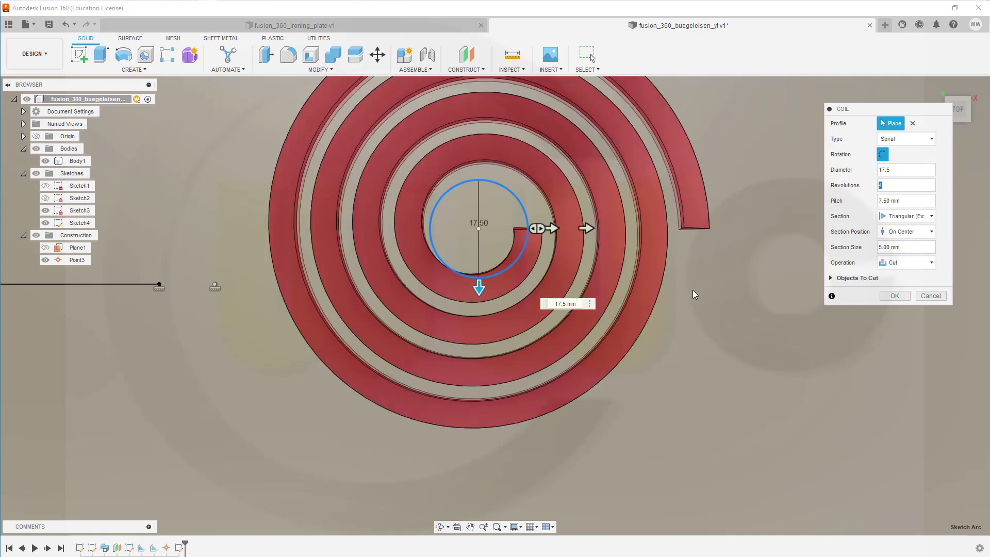
pyautogui.click(923, 263)
pyautogui.press('Escape')
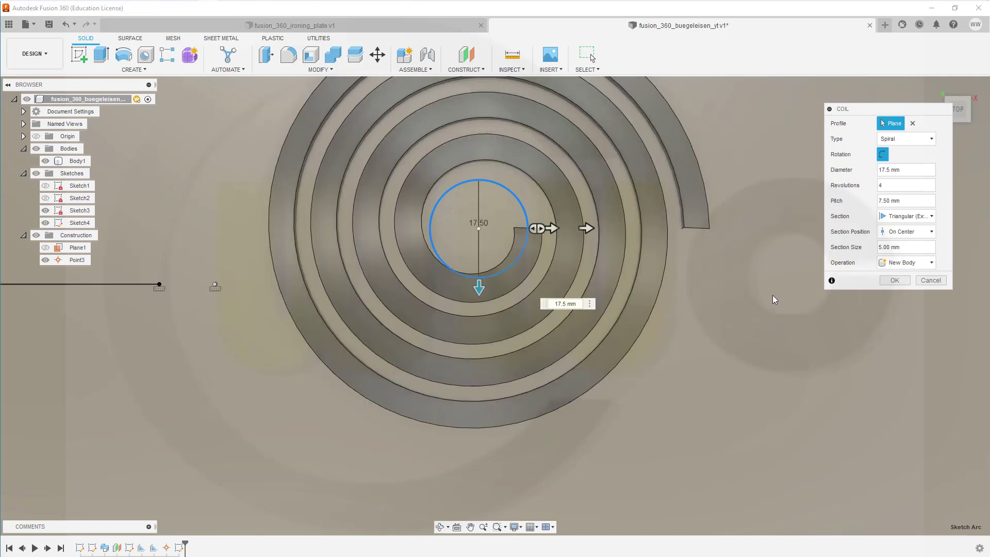
pyautogui.scroll(-5, 739, 268)
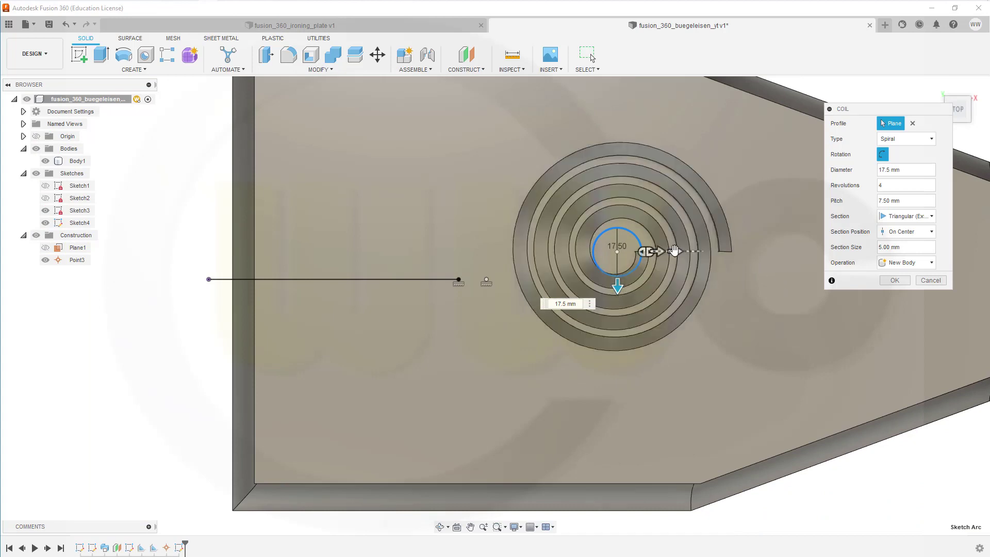
pyautogui.moveTo(676, 251); pyautogui.dragTo(699, 254)
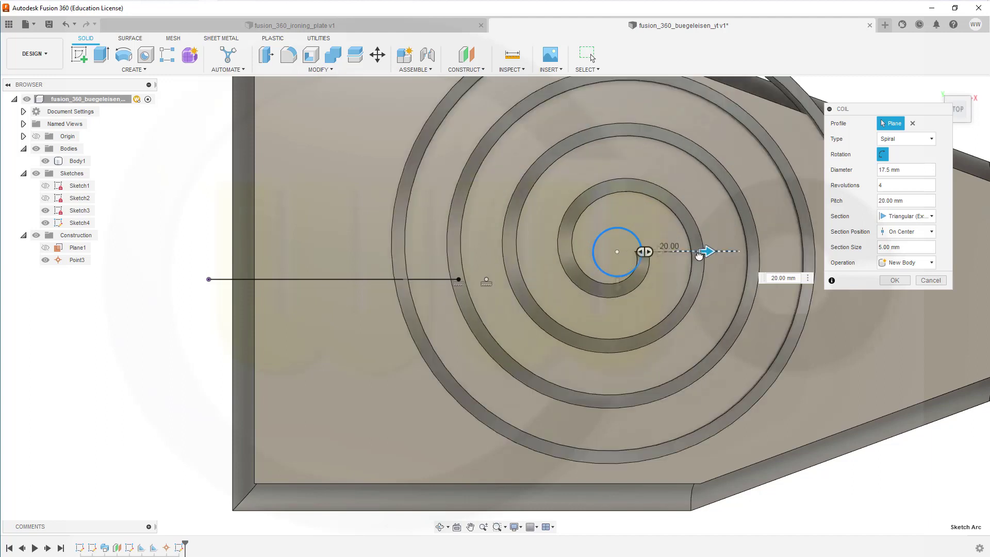
pyautogui.doubleClick(908, 200)
pyautogui.write('15')
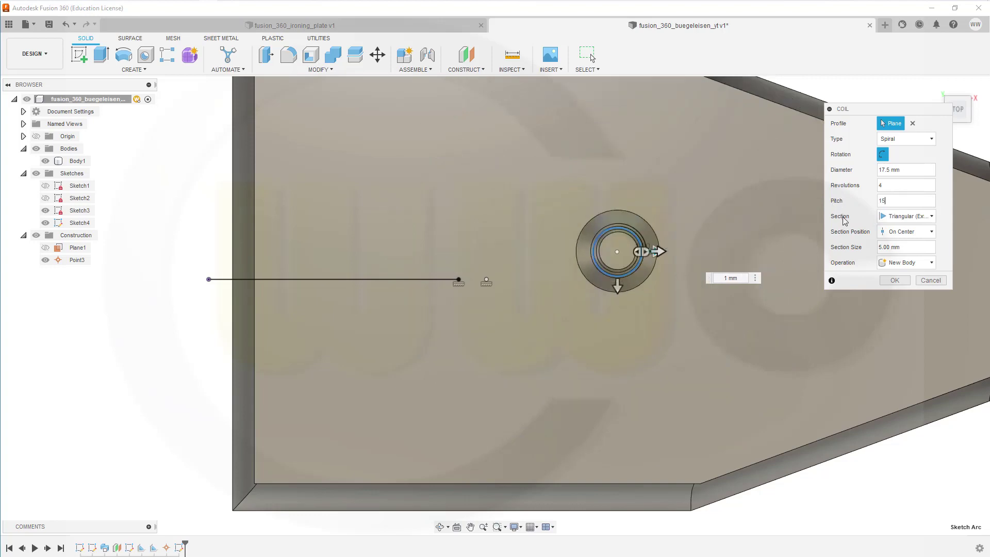
pyautogui.press('Tab')
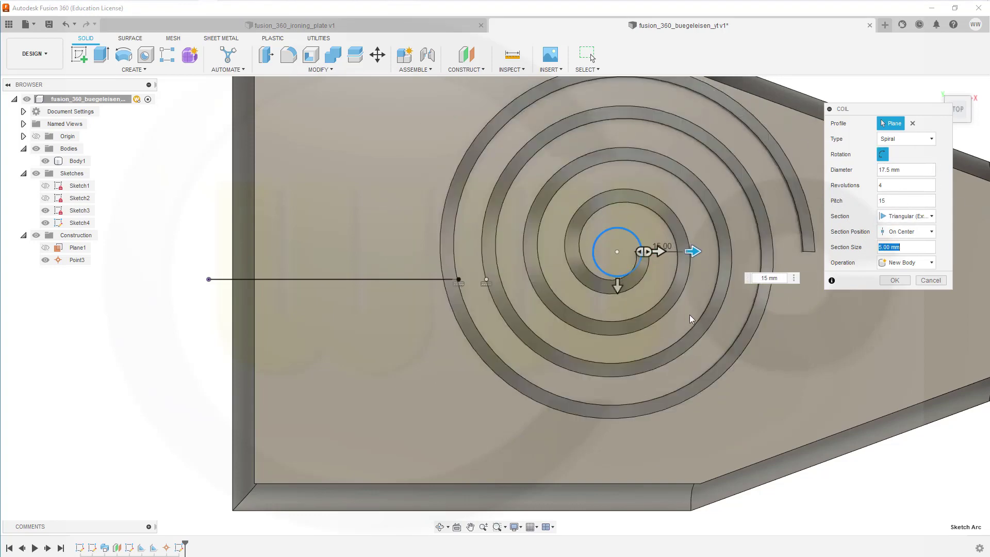
# Step: Create the coil as Body2 and hide the plate body Body1
pyautogui.click(895, 280)
pyautogui.scroll(-1, 410, 279)
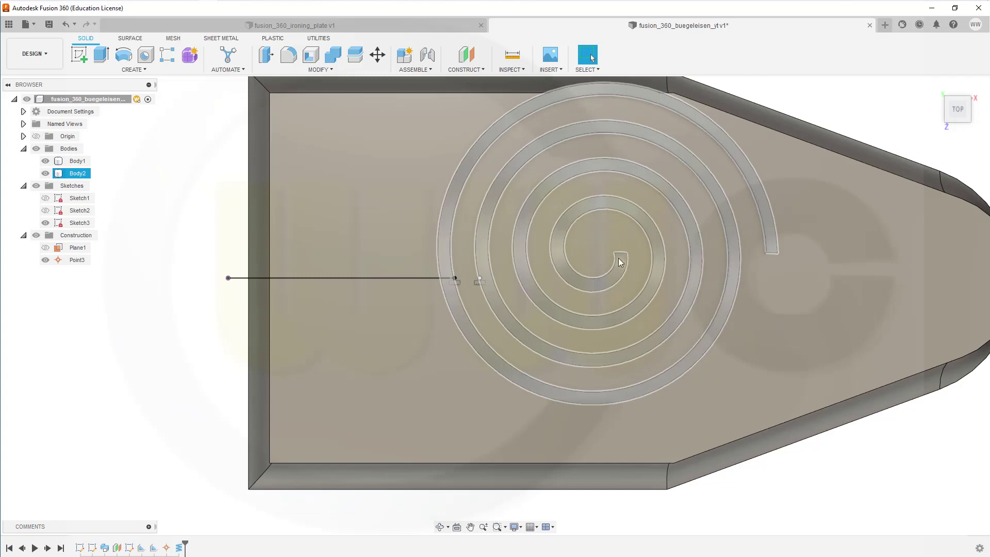
pyautogui.click(498, 294)
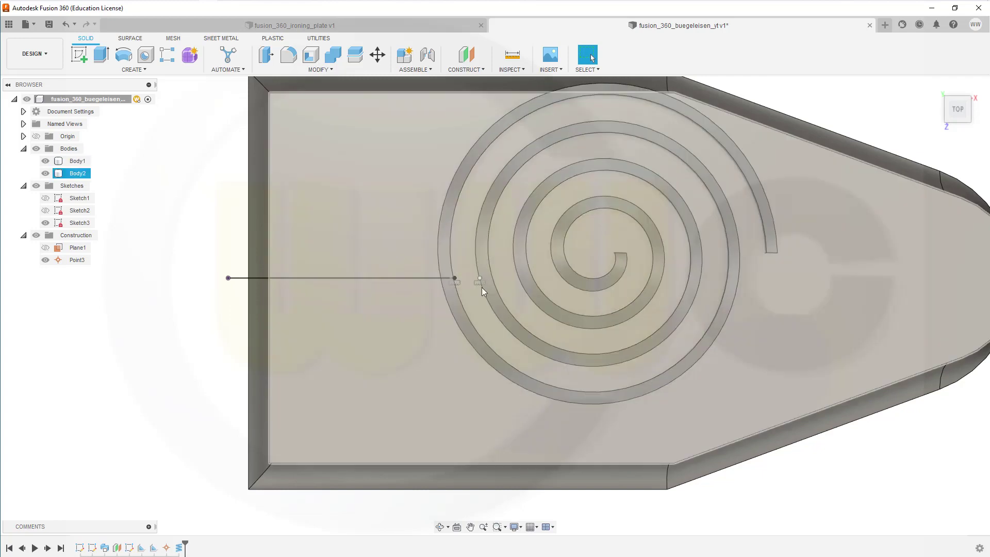
pyautogui.click(481, 286)
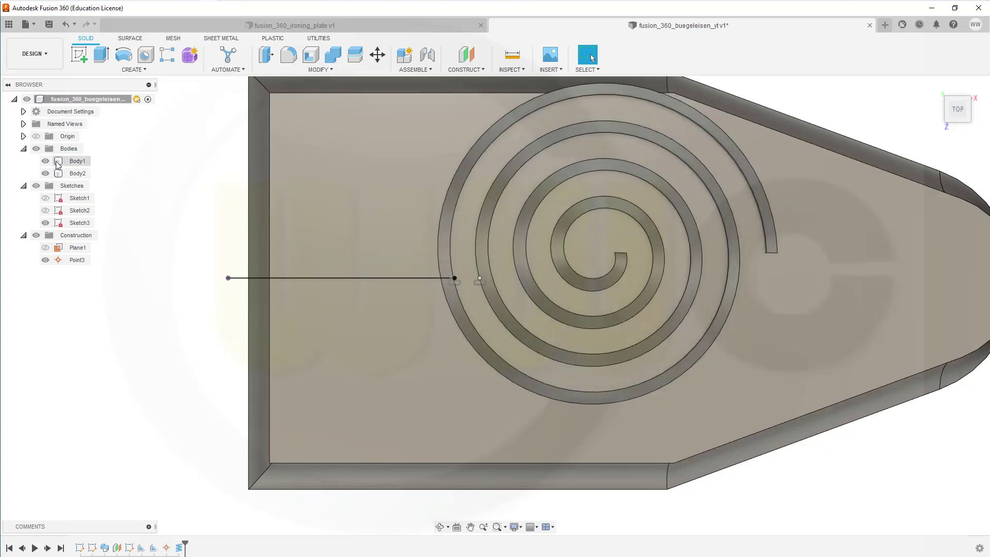
pyautogui.click(45, 161)
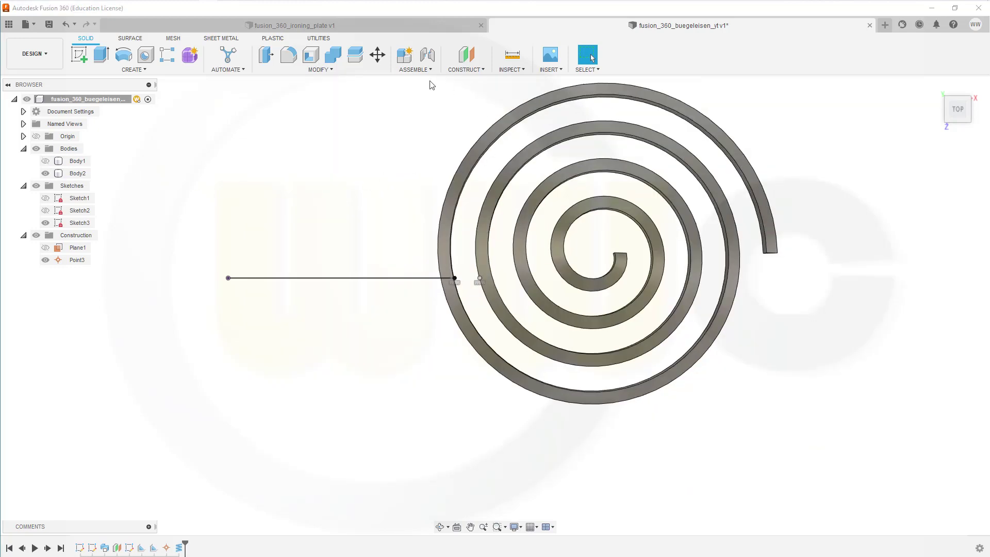
# Step: Move Body2 point to point so its inner end sits on the sketch point
pyautogui.click(377, 55)
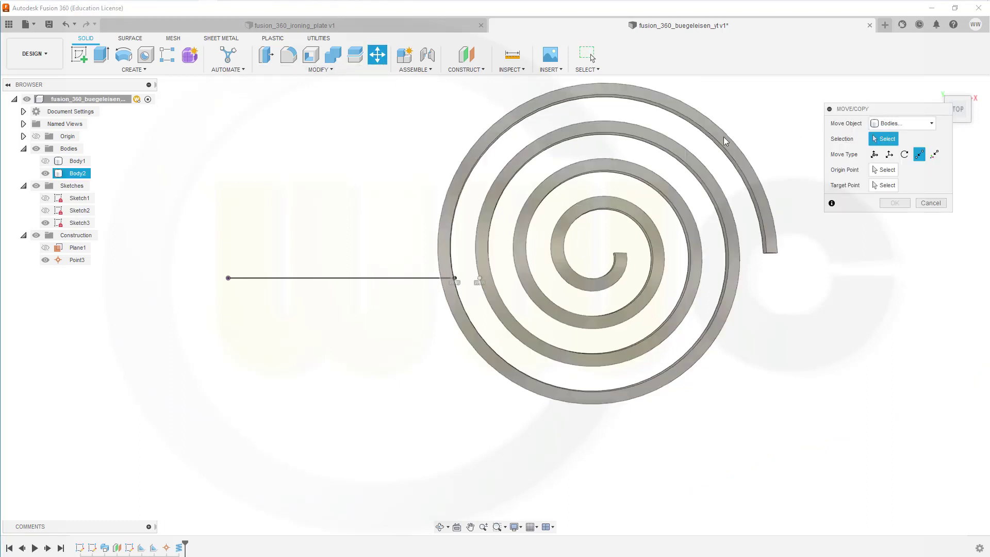
pyautogui.click(78, 174)
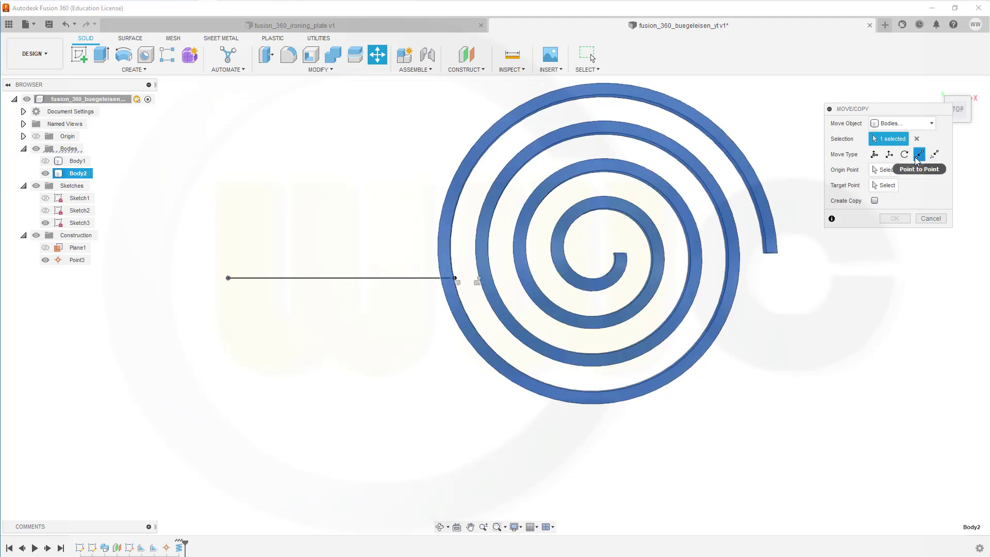
pyautogui.click(885, 170)
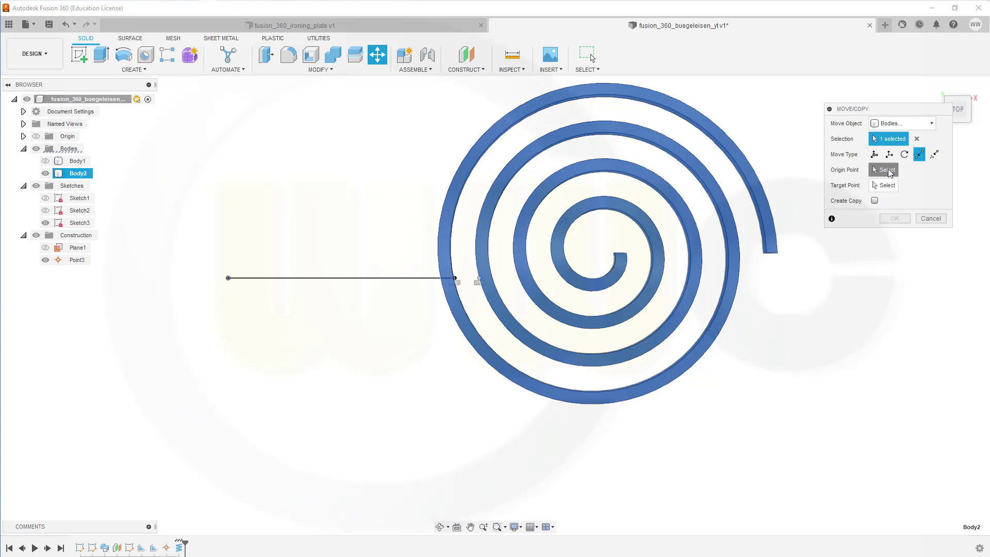
pyautogui.click(626, 255)
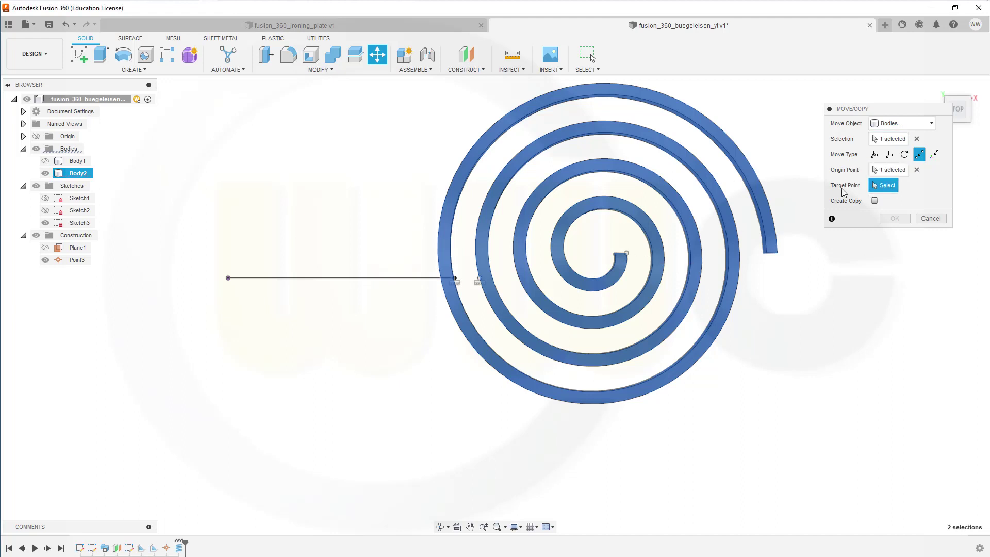
pyautogui.click(480, 279)
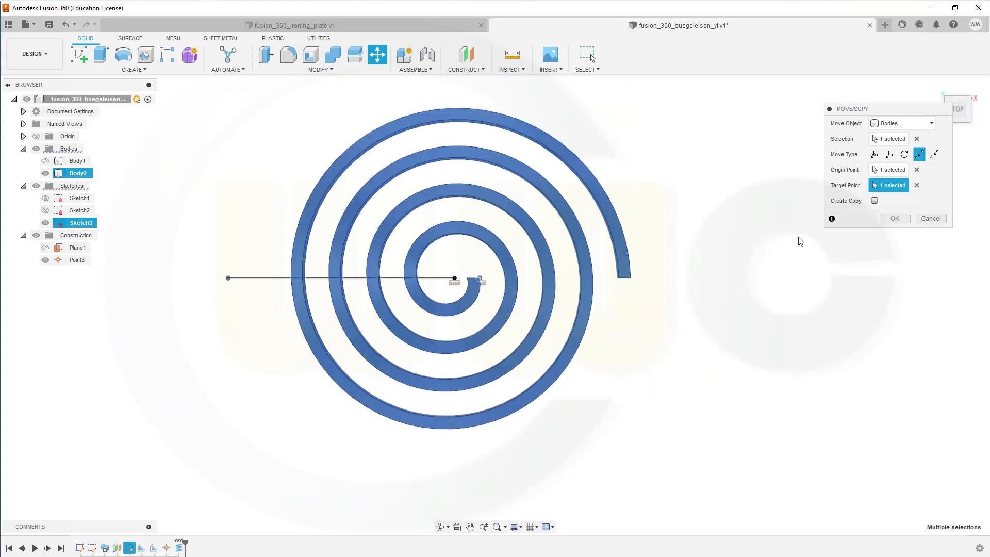
pyautogui.click(895, 218)
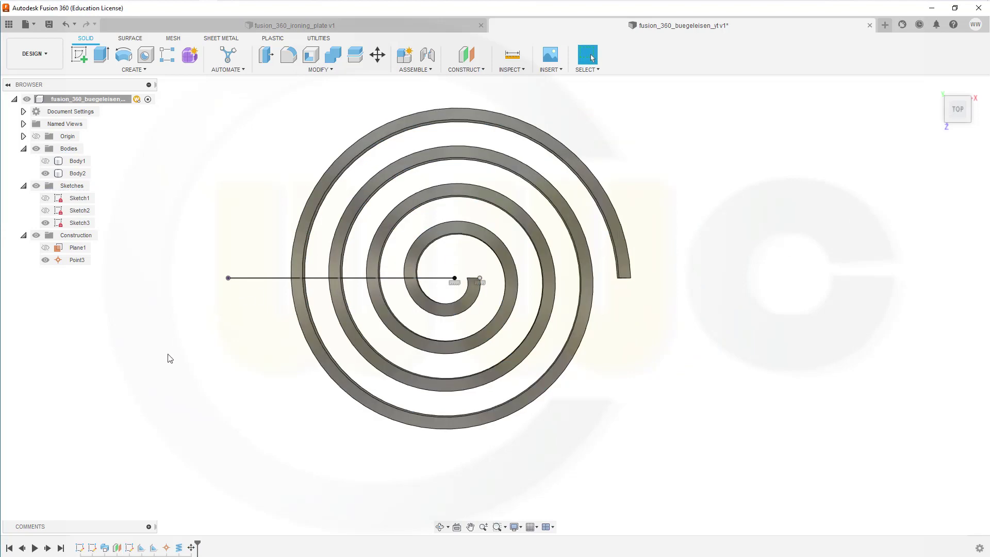
pyautogui.keyDown('shift'); pyautogui.moveTo(354, 376); pyautogui.dragTo(415, 309, button='middle'); pyautogui.keyUp('shift')
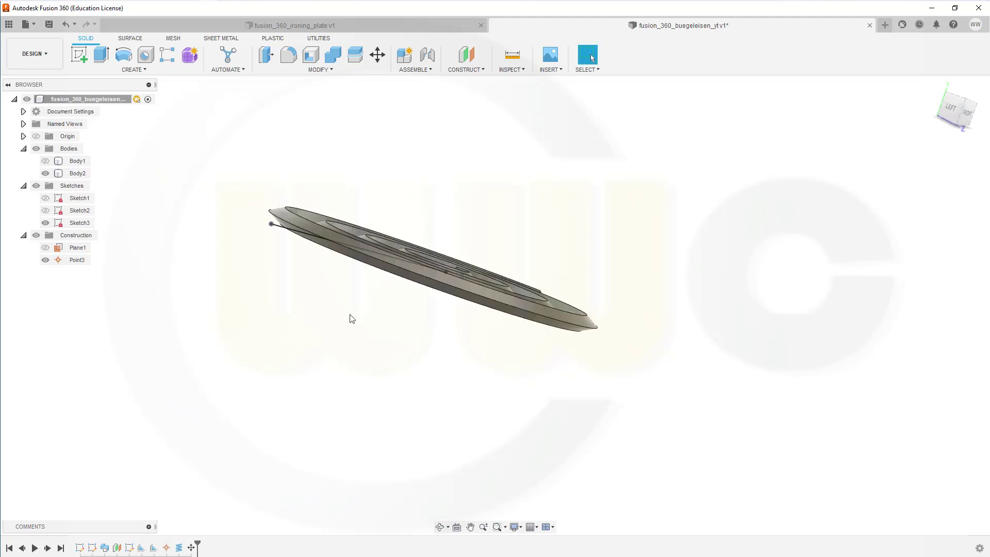
pyautogui.keyDown('shift'); pyautogui.moveTo(451, 199); pyautogui.dragTo(419, 215, button='middle'); pyautogui.keyUp('shift')
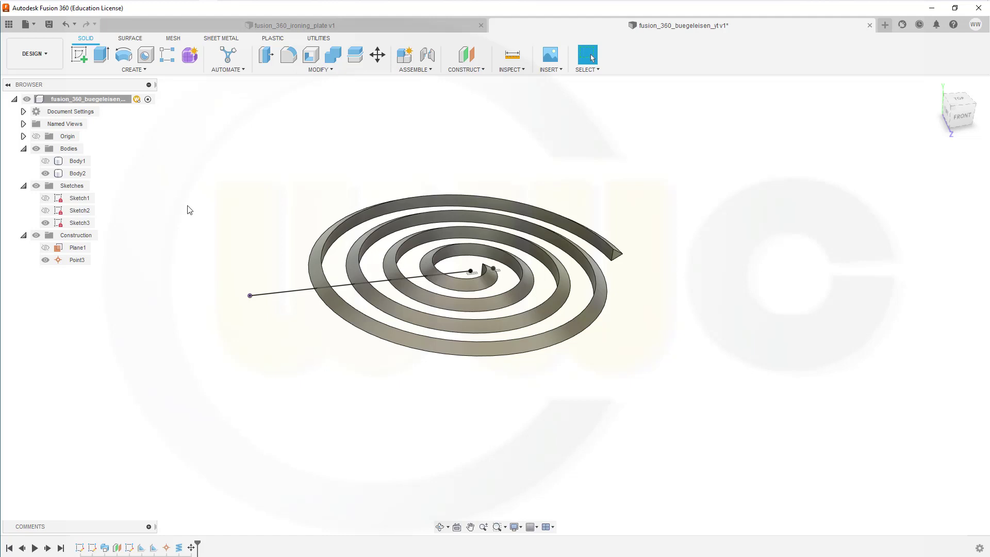
# Step: Project the spiral body's edge into a new sketch on Plane1 and finish it
pyautogui.click(79, 54)
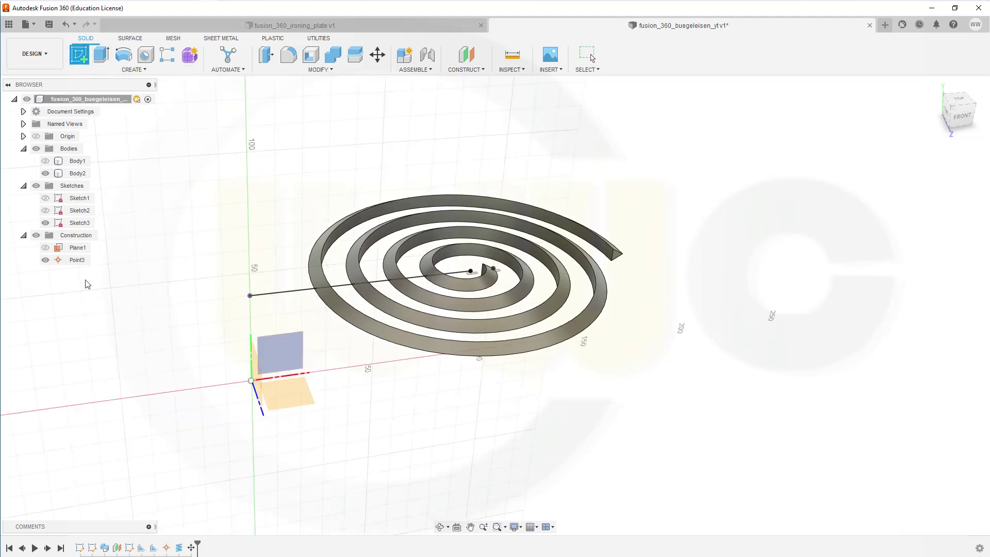
pyautogui.click(78, 248)
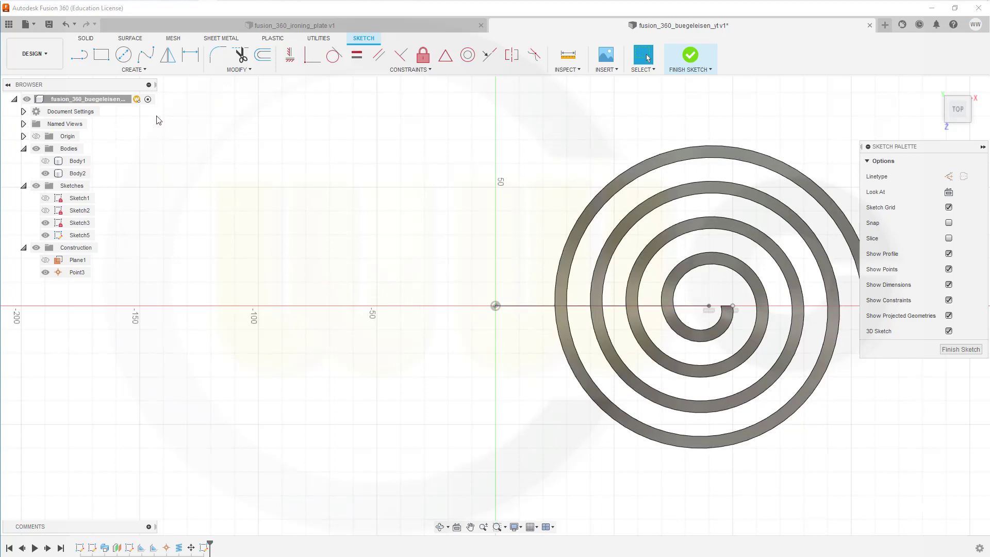
pyautogui.click(146, 71)
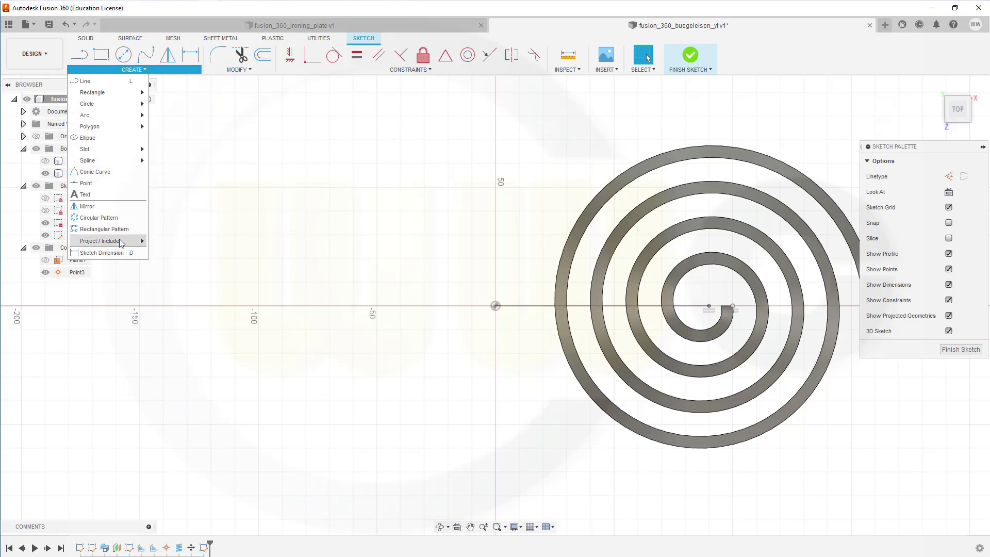
pyautogui.moveTo(121, 244)
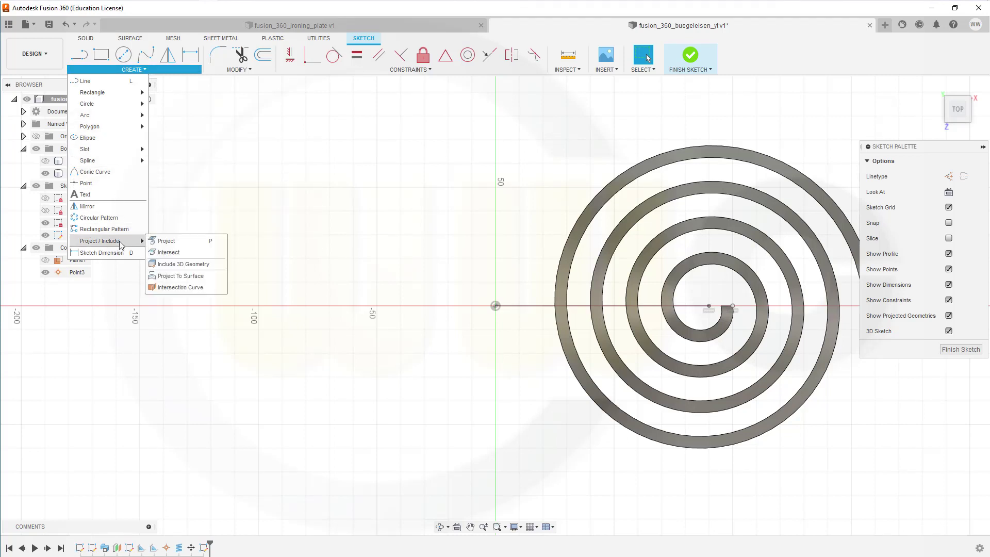
pyautogui.click(168, 242)
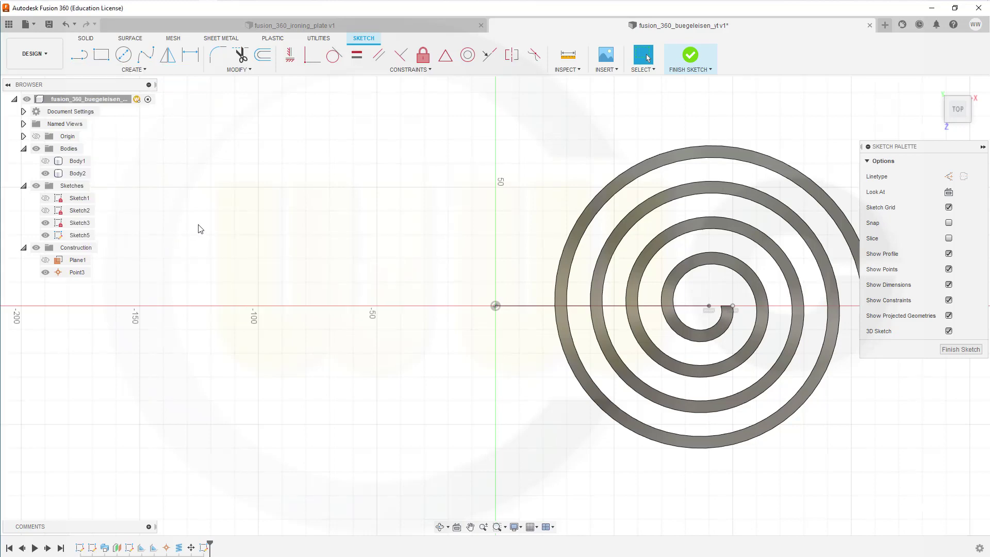
pyautogui.keyDown('shift'); pyautogui.moveTo(818, 491); pyautogui.dragTo(777, 386, button='middle'); pyautogui.keyUp('shift')
pyautogui.scroll(4, 761, 340)
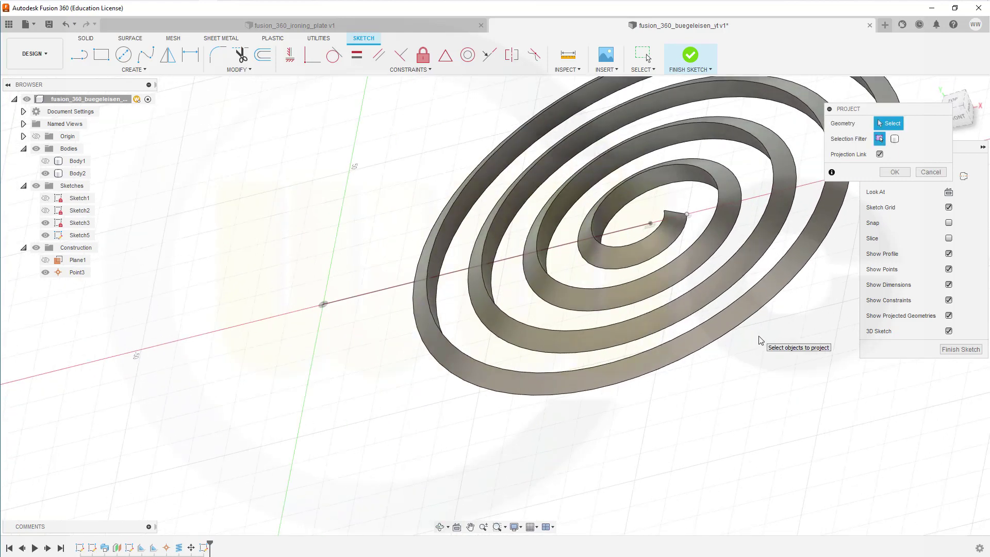
pyautogui.click(704, 351)
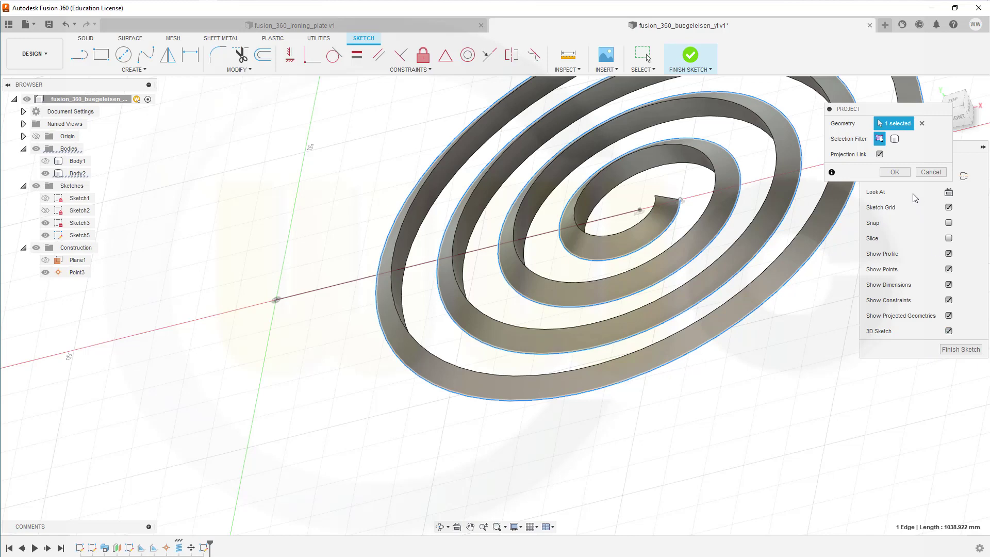
pyautogui.click(895, 172)
pyautogui.click(961, 350)
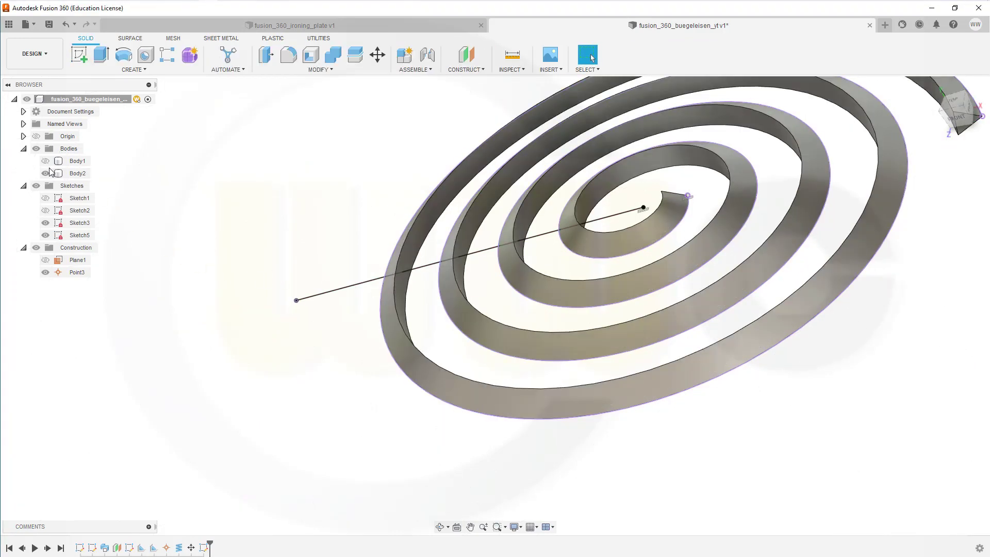
# Step: Hide the spiral body and show Body1 again beneath the projected spiral curve
pyautogui.click(45, 173)
pyautogui.keyDown('shift'); pyautogui.moveTo(571, 252); pyautogui.dragTo(762, 178, button='middle'); pyautogui.keyUp('shift')
pyautogui.scroll(-5, 759, 184)
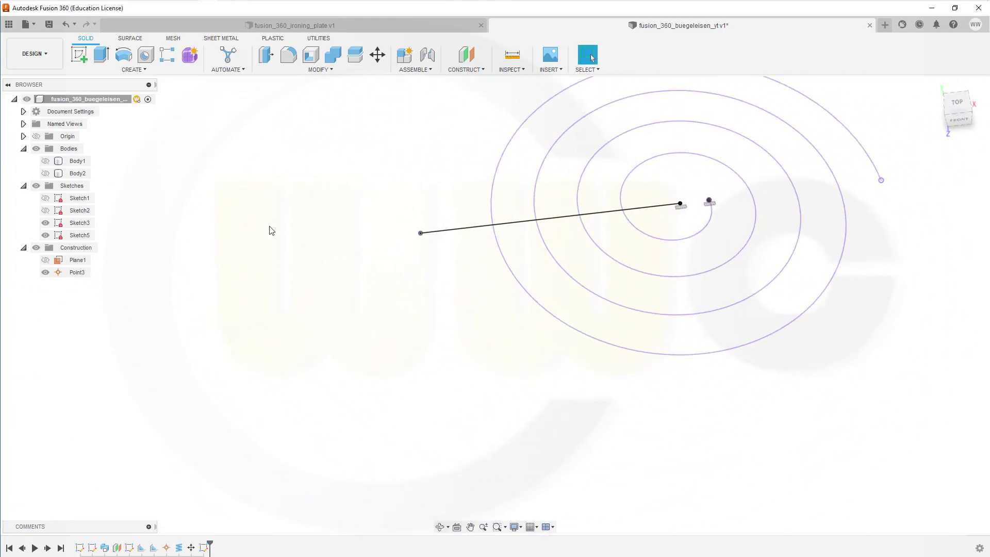
pyautogui.click(45, 161)
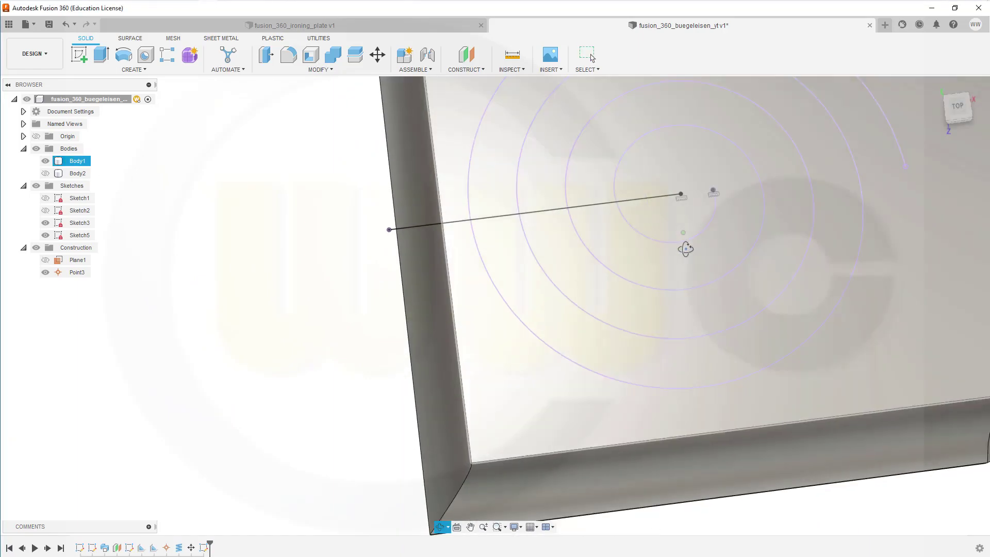
pyautogui.click(683, 240)
pyautogui.click(344, 197)
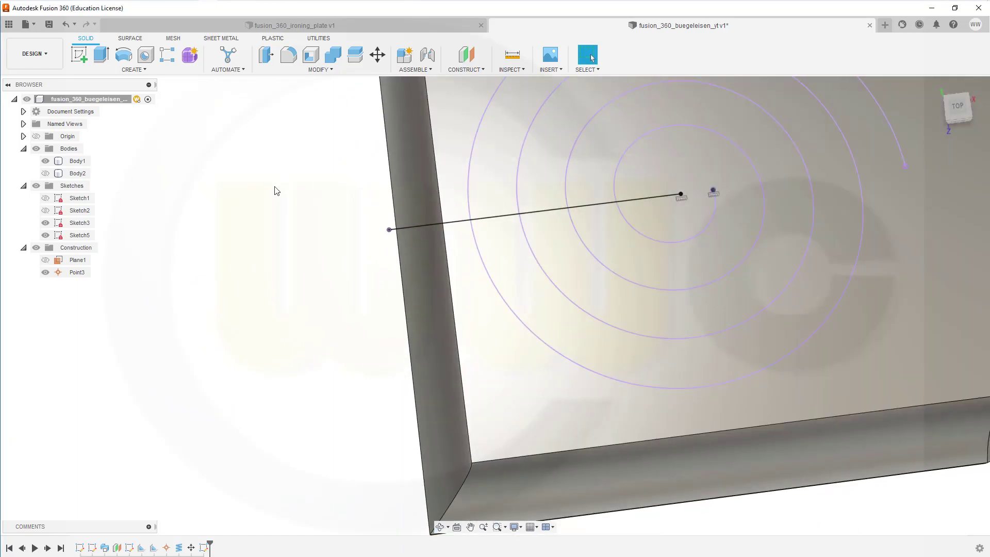
# Step: Drill a 6 mm through-all hole at the sketch point near the spiral's centre
pyautogui.click(146, 54)
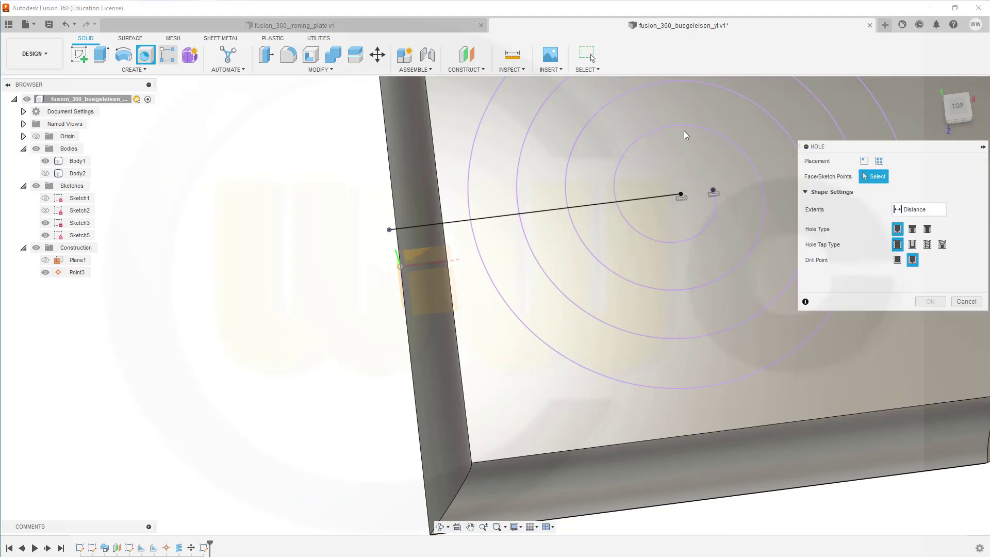
pyautogui.click(714, 193)
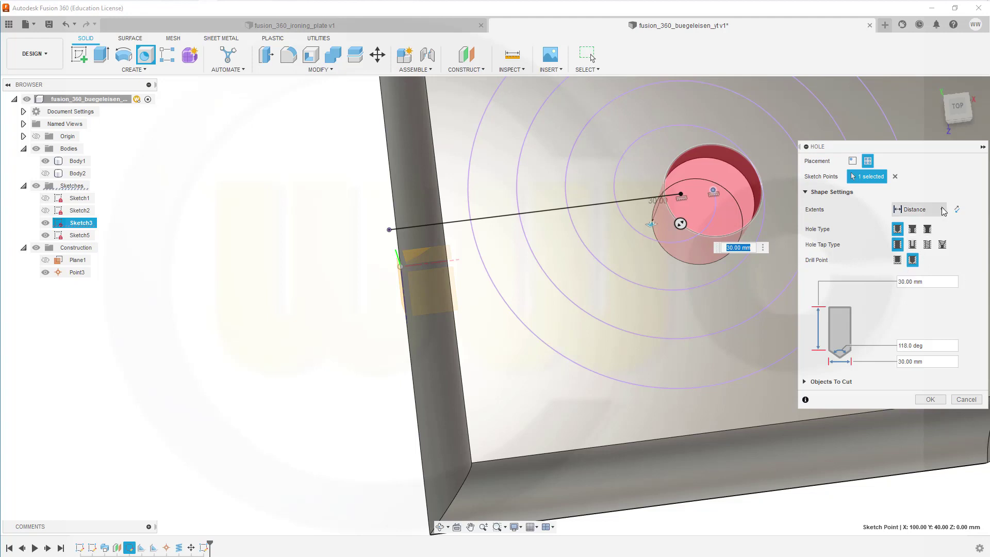
pyautogui.click(943, 210)
pyautogui.click(915, 248)
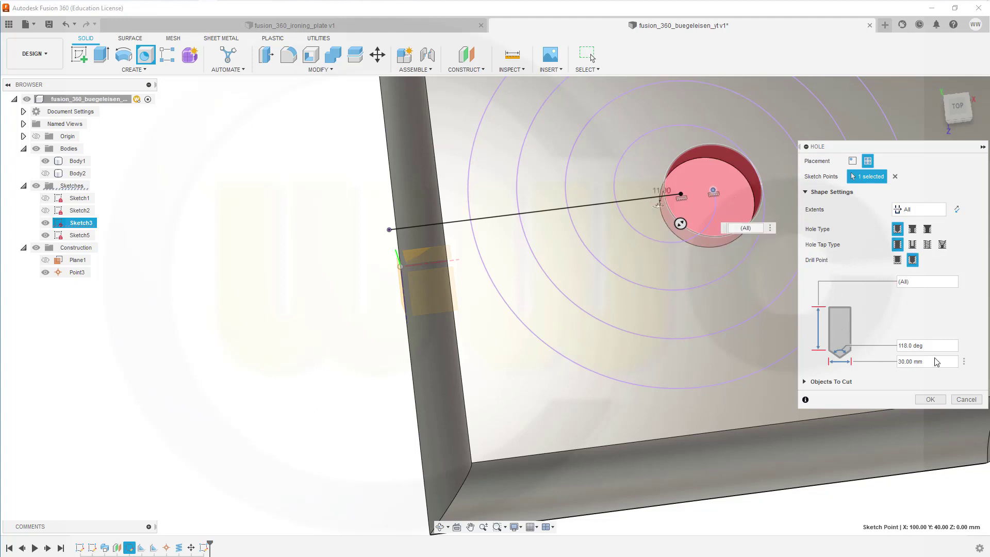
pyautogui.moveTo(934, 361); pyautogui.dragTo(817, 351)
pyautogui.write('6')
pyautogui.press('Tab')
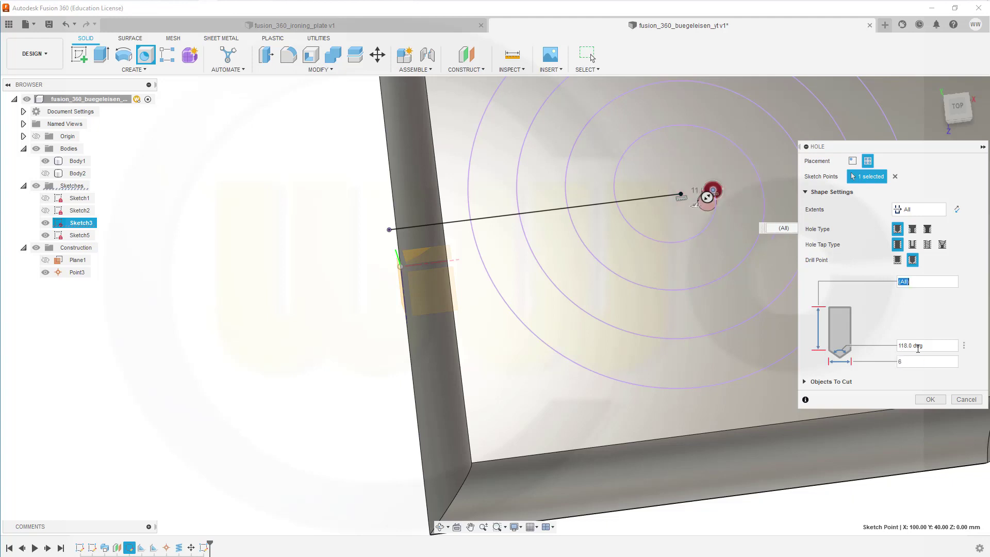
pyautogui.click(934, 400)
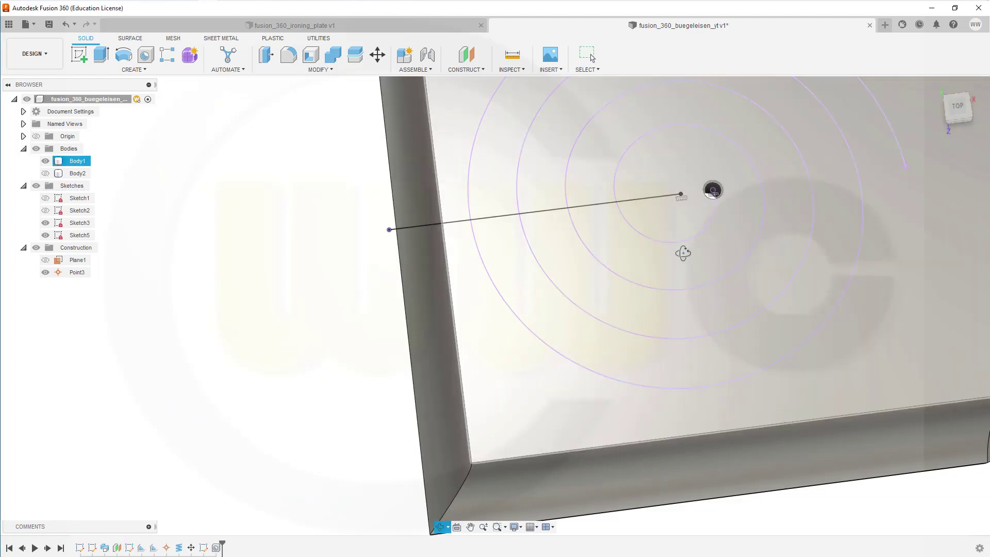
# Step: Orbit and zoom out to view the whole plate's top face with its spiral and hole
pyautogui.keyDown('shift'); pyautogui.moveTo(681, 252); pyautogui.dragTo(794, 230, button='middle'); pyautogui.keyUp('shift')
pyautogui.scroll(-4, 768, 223)
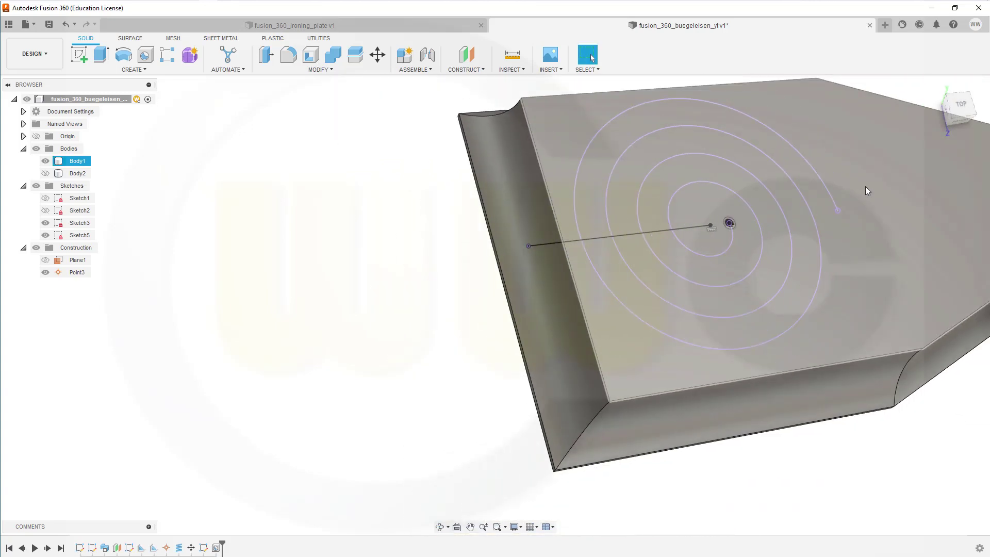
pyautogui.scroll(-3, 846, 191)
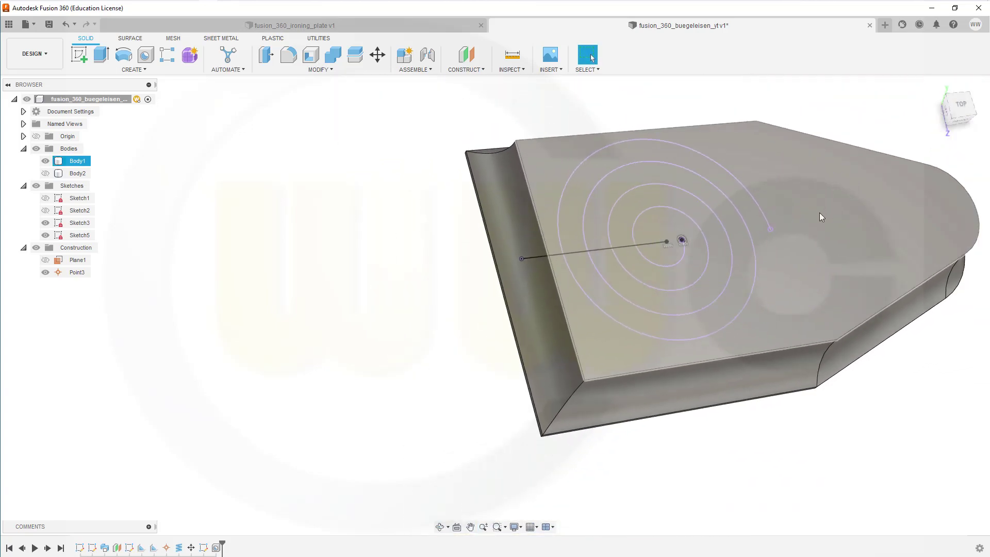
pyautogui.keyDown('shift'); pyautogui.moveTo(822, 217); pyautogui.dragTo(630, 400, button='middle'); pyautogui.keyUp('shift')
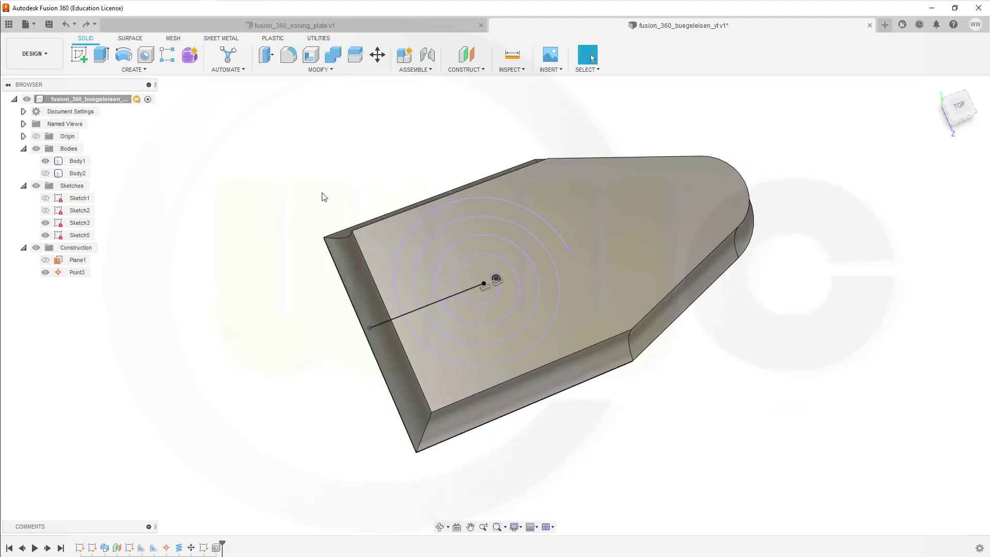
pyautogui.scroll(3, 330, 193)
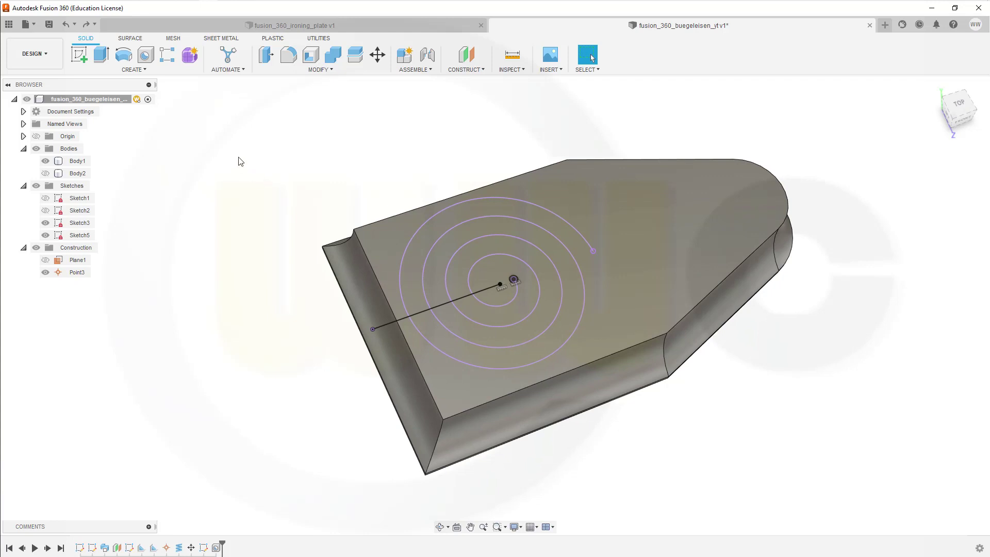
# Step: Start a Pattern on Path using Hole1 as the object and the spiral as path
pyautogui.click(145, 72)
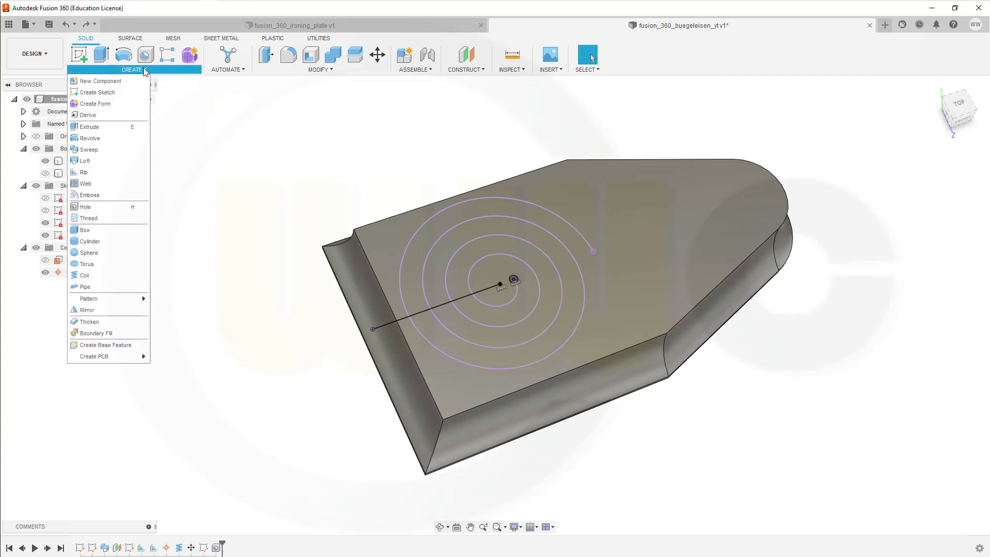
pyautogui.moveTo(147, 302)
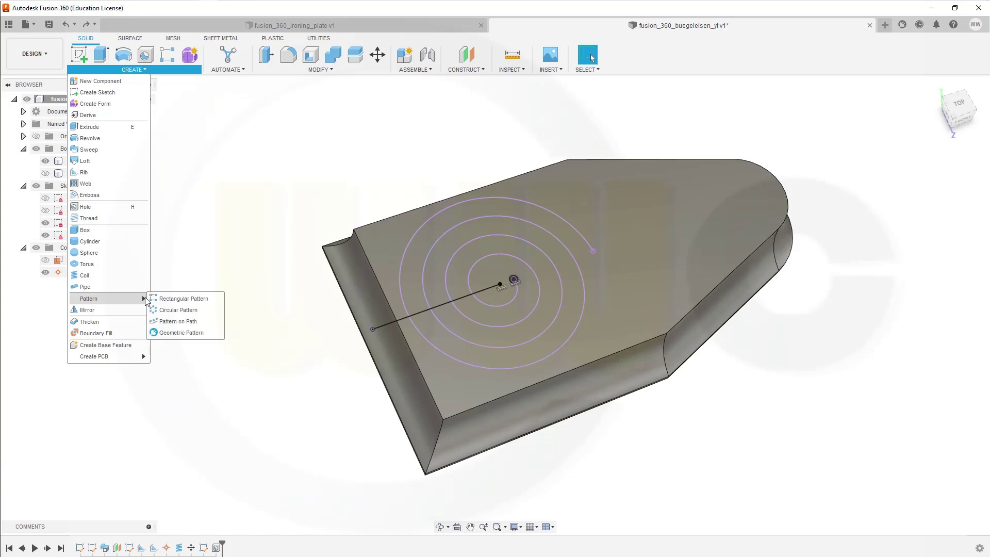
pyautogui.click(185, 323)
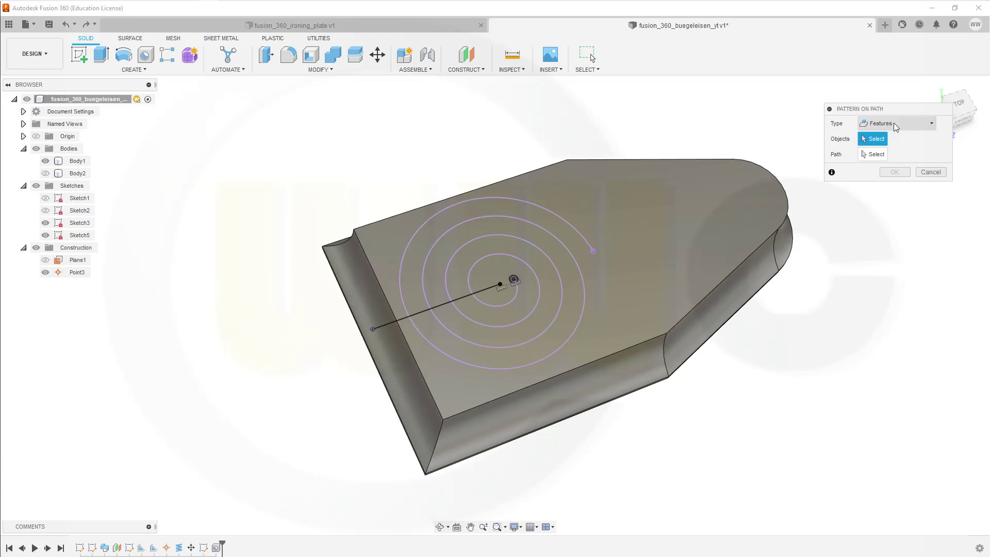
pyautogui.click(217, 548)
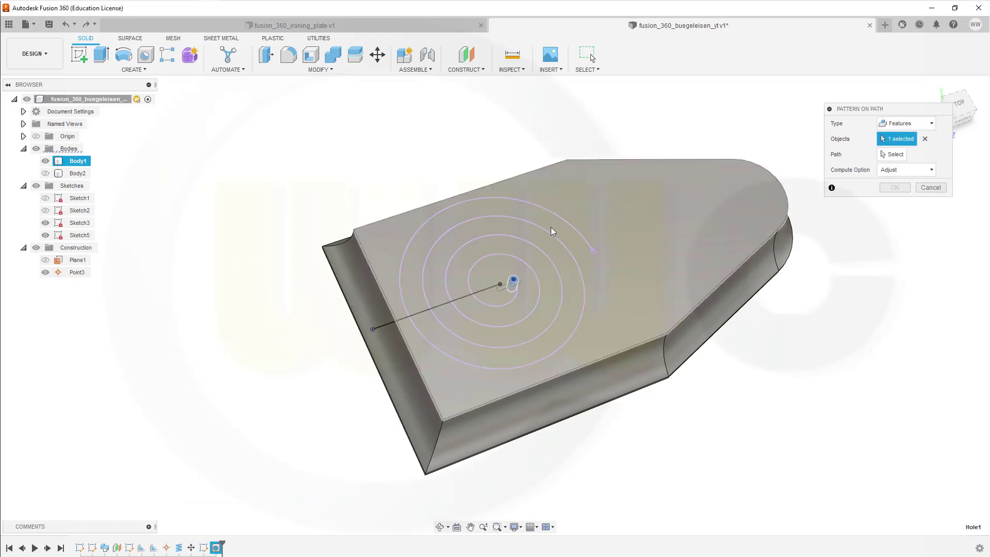
pyautogui.click(893, 155)
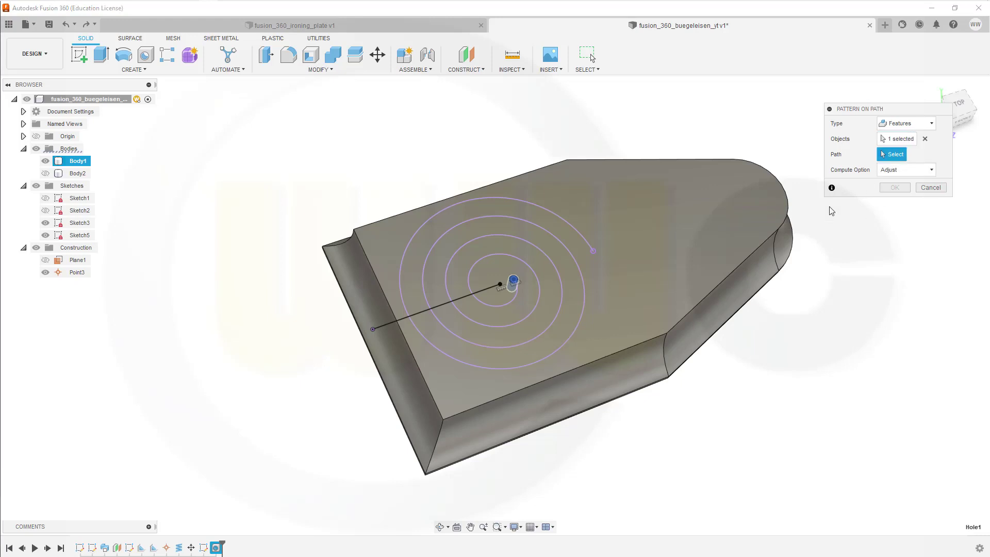
pyautogui.click(501, 304)
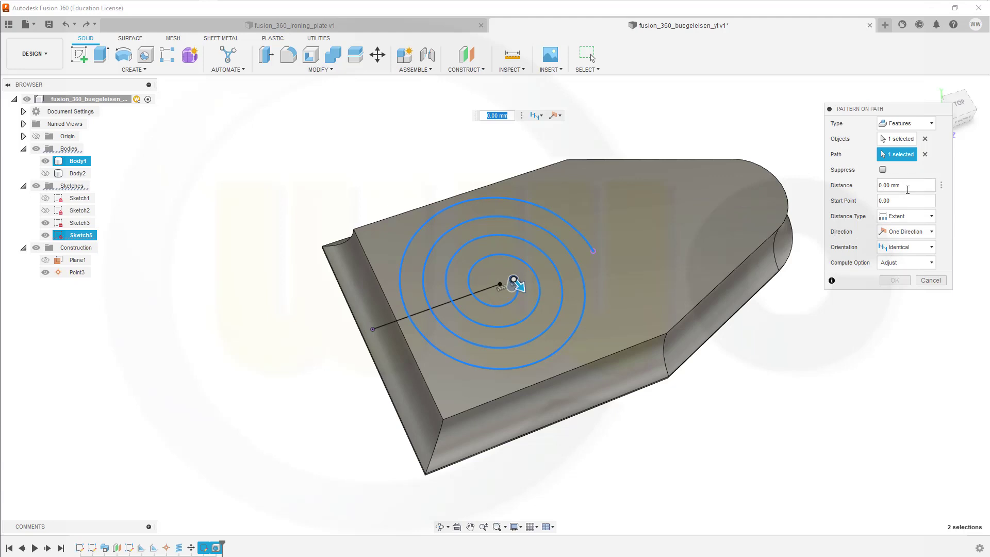
# Step: Set the pattern distance to the spiral's measured 1038.81 mm length and quantity to 80
pyautogui.click(940, 185)
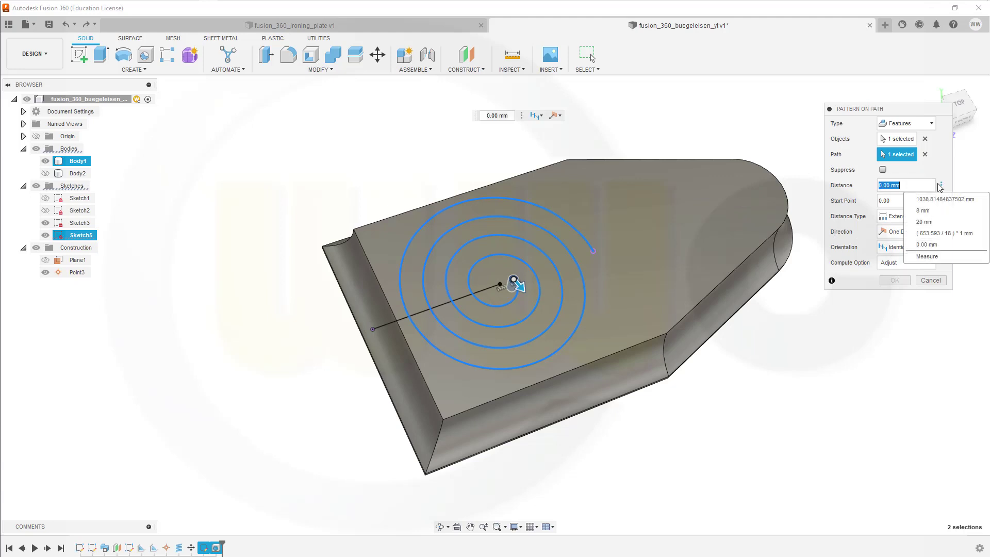
pyautogui.click(927, 256)
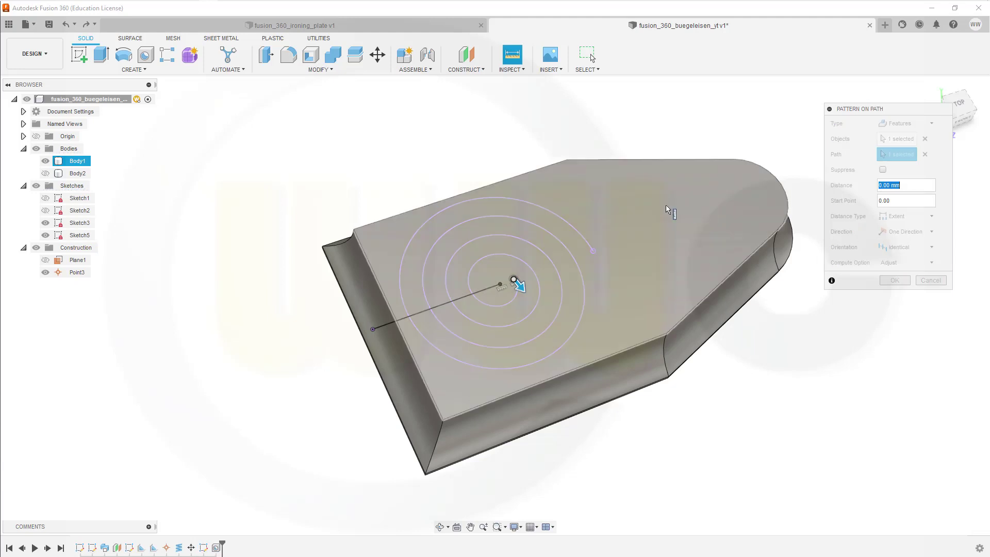
pyautogui.click(569, 225)
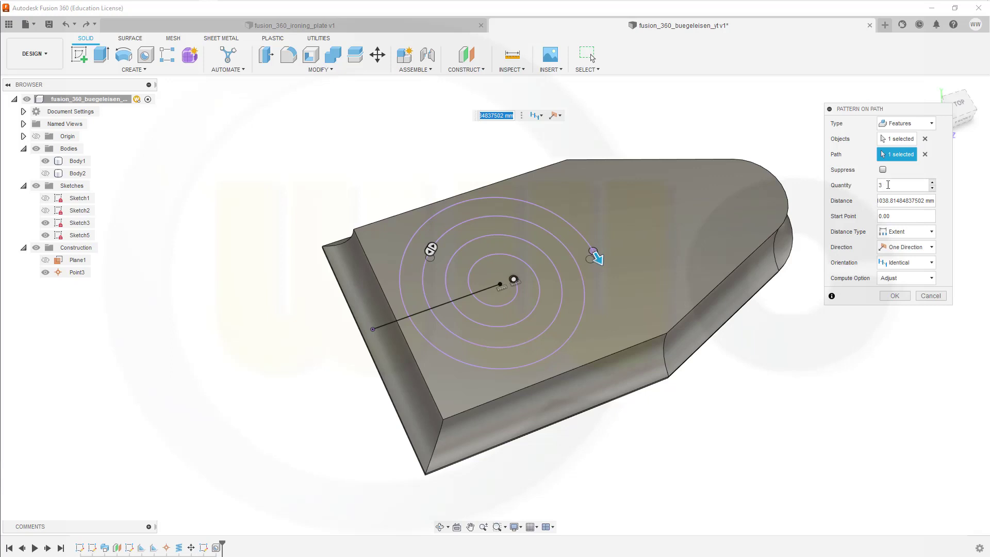
pyautogui.click(888, 185)
pyautogui.write('80')
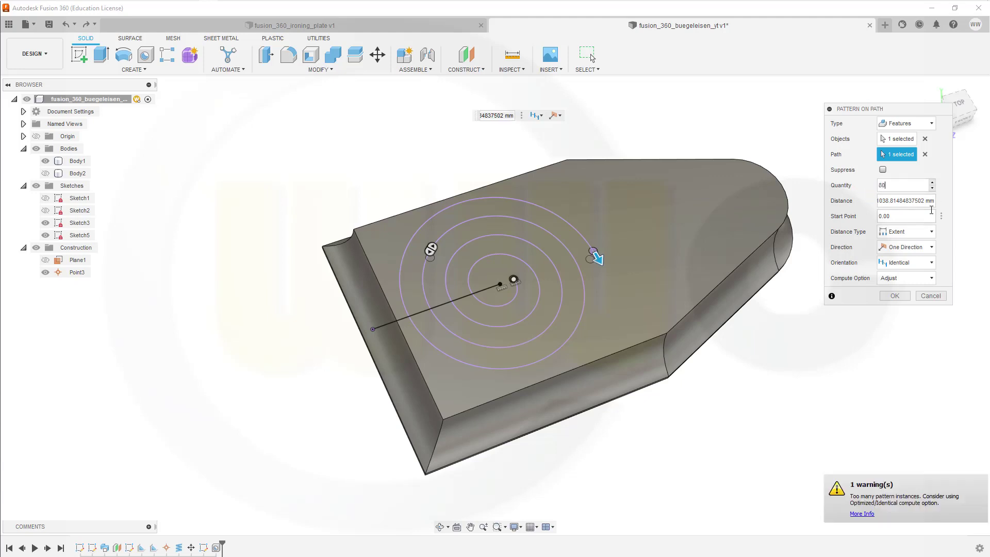
pyautogui.press('Tab')
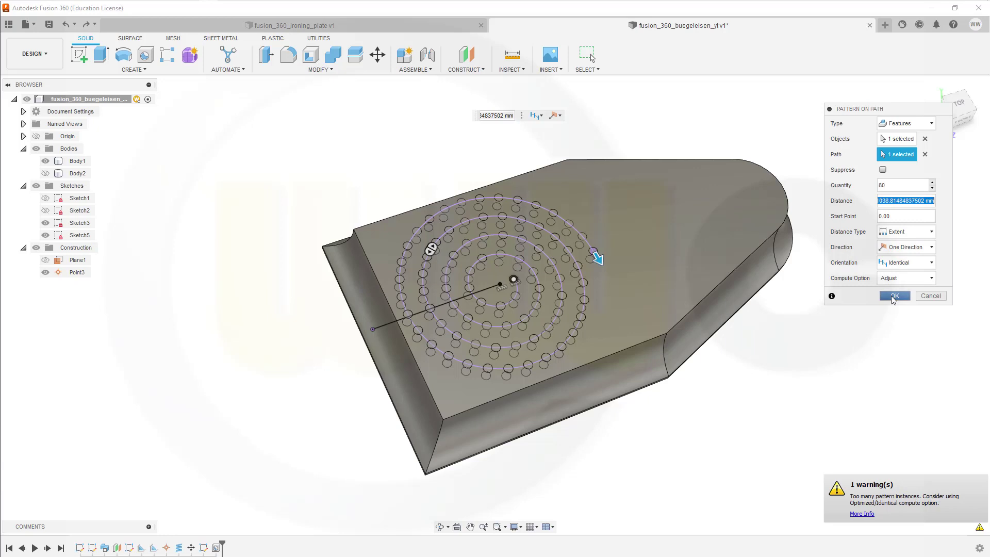
# Step: Confirm the 80-hole pattern and hide the spiral sketch Sketch5 and line sketch Sketch3
pyautogui.click(893, 297)
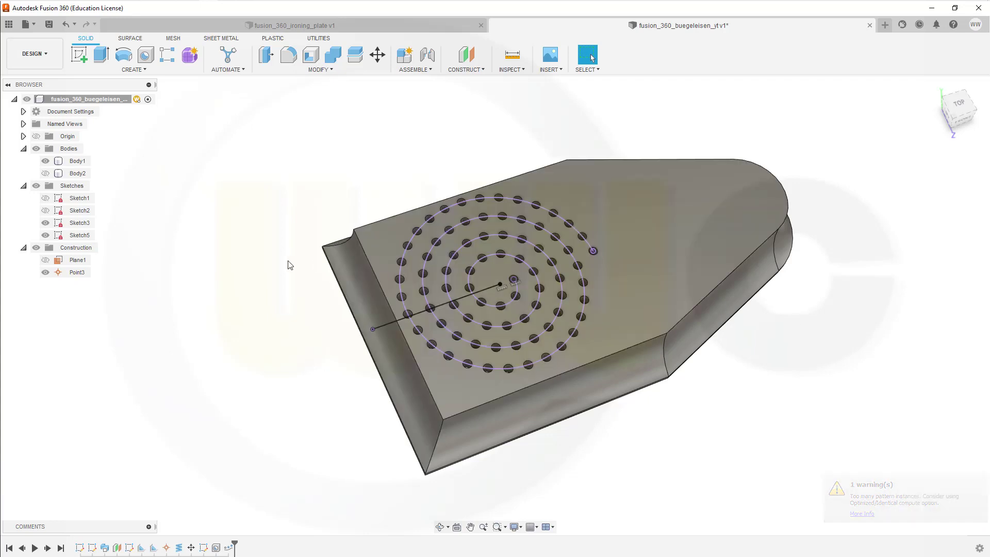
pyautogui.click(45, 235)
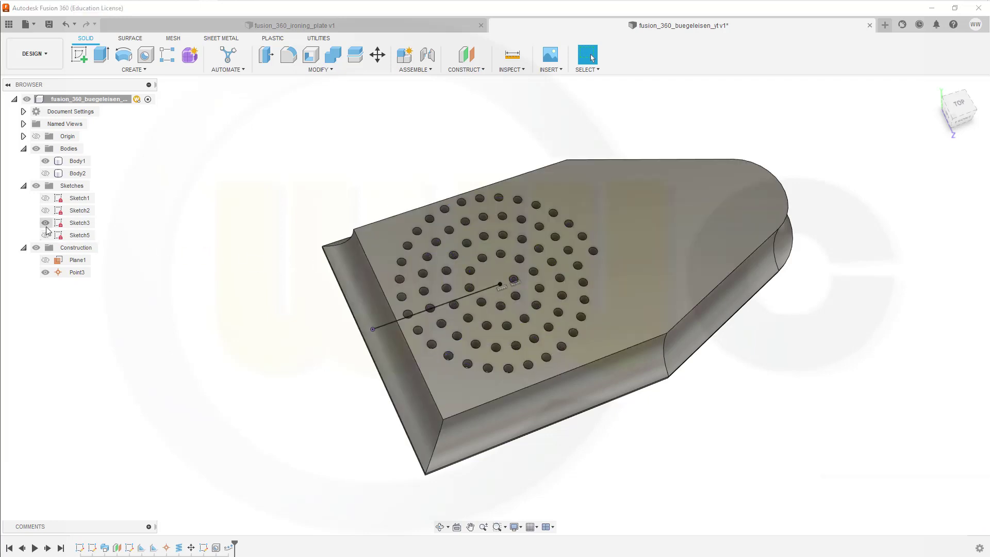
pyautogui.click(46, 223)
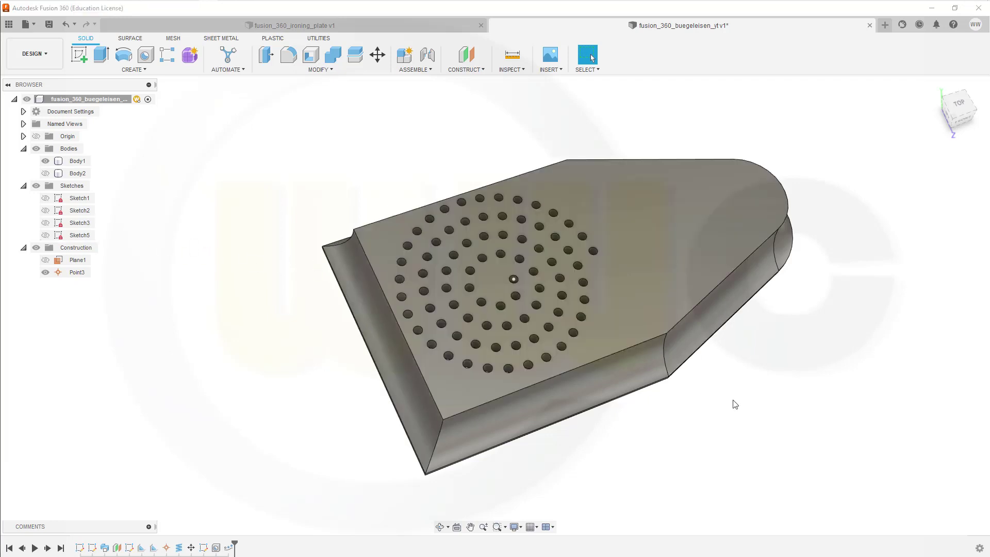
pyautogui.scroll(3, 742, 398)
# Step: Orbit and zoom in close to inspect the spiral of through-holes
pyautogui.keyDown('shift'); pyautogui.moveTo(753, 377); pyautogui.dragTo(802, 388, button='middle'); pyautogui.keyUp('shift')
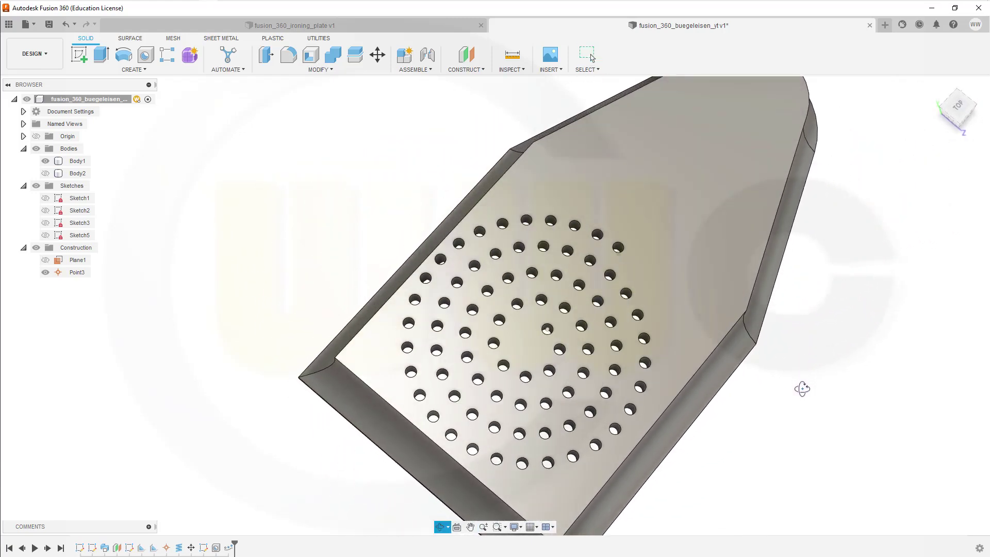
pyautogui.scroll(-1, 806, 437)
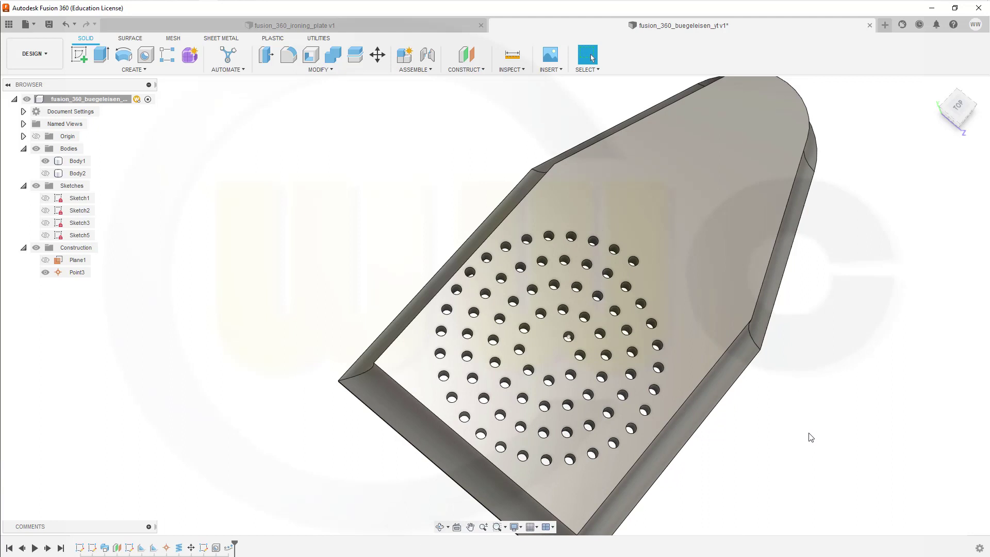